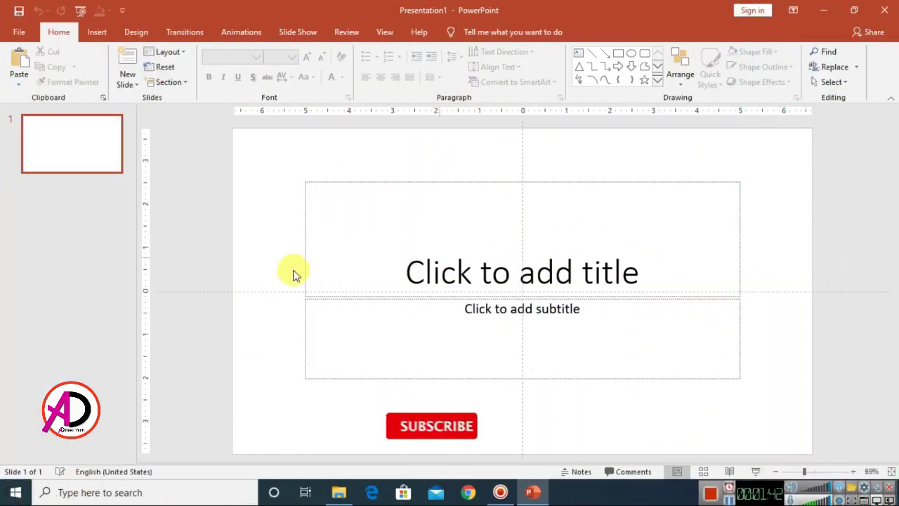
- Switch to the Design tab to show themes for the new blank presentation
click(133, 32)
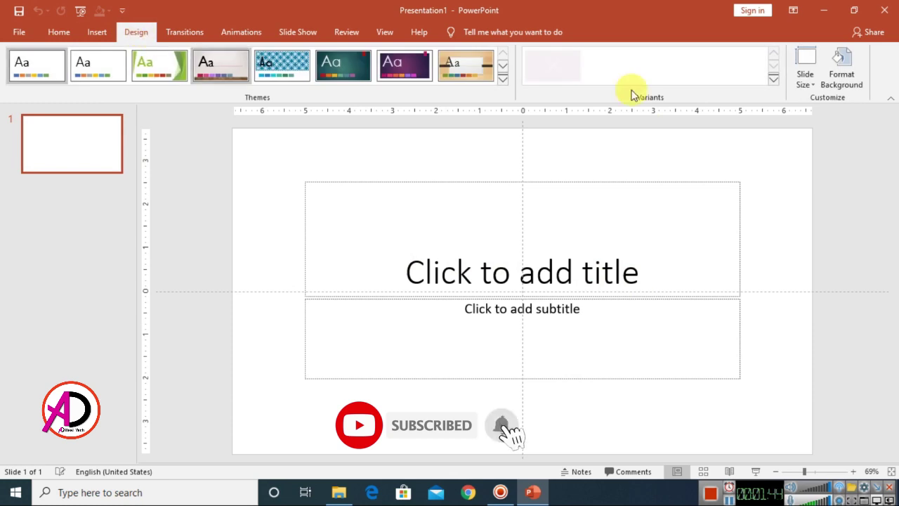
- Set a custom slide size of 5 in by 7 in portrait, choosing Maximize
click(805, 80)
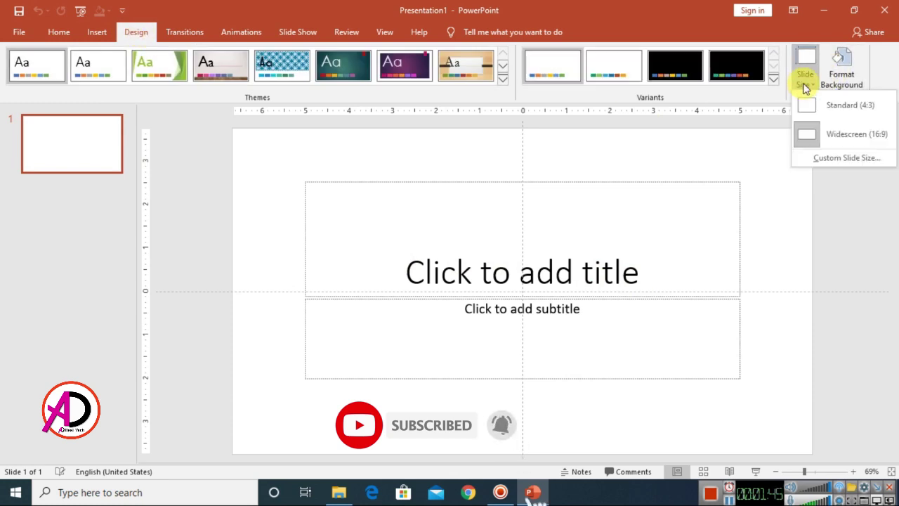
click(863, 159)
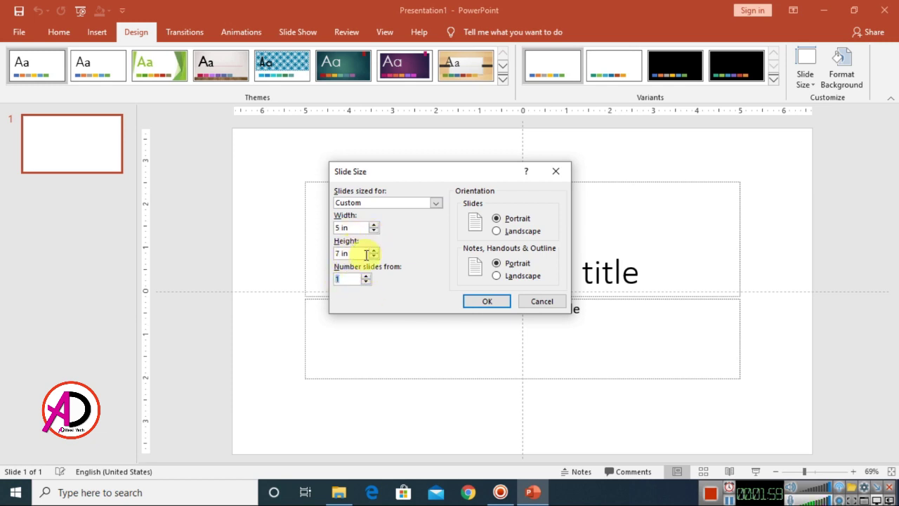
click(490, 304)
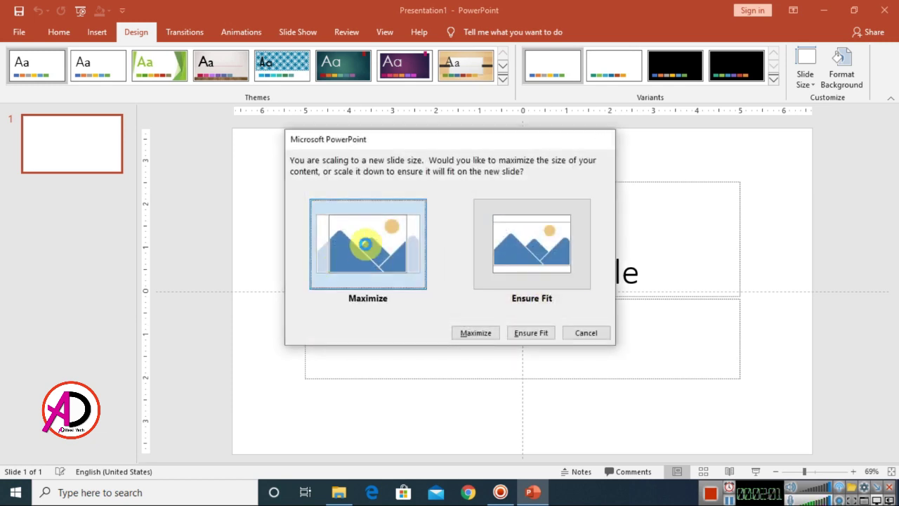
click(368, 235)
- Delete the title and subtitle placeholders to leave the slide blank
drag(367, 152, 710, 424)
key(Delete)
scroll(594, 325, down, 1)
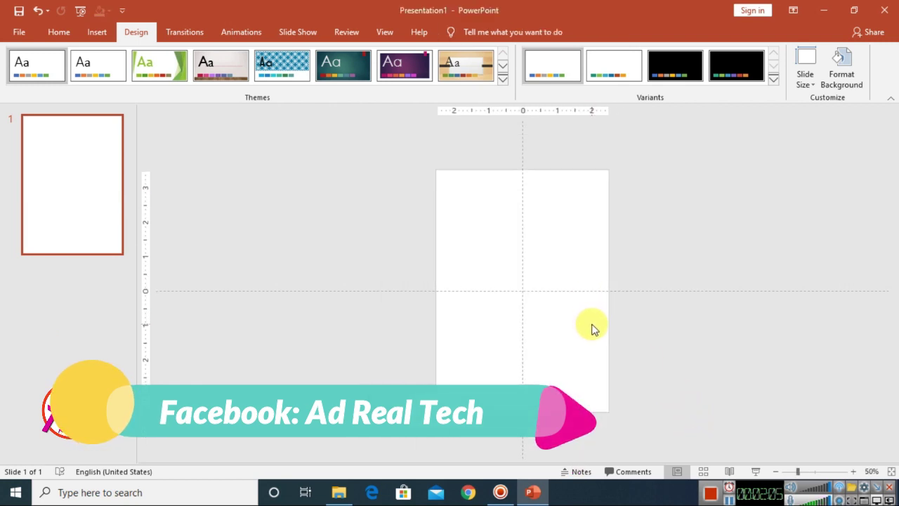
scroll(592, 327, down, 2)
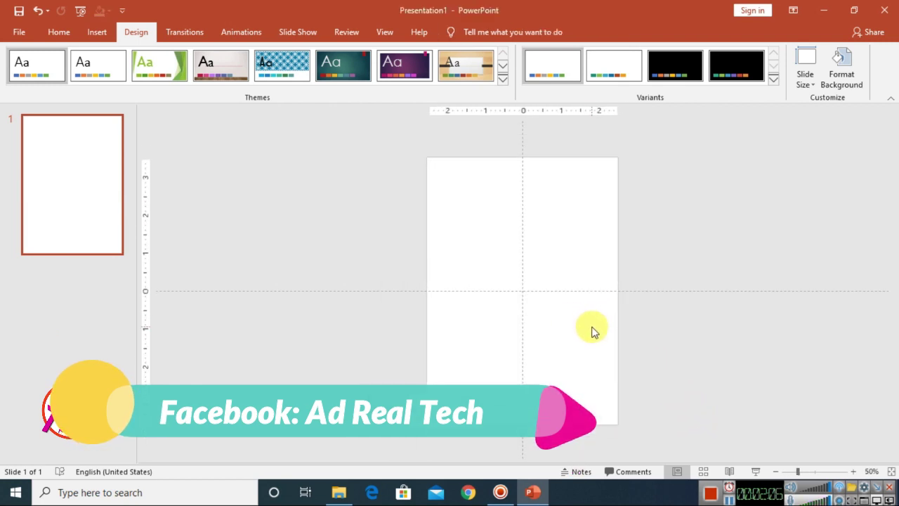
- Draw a large oval circle and move it up past the slide's top edge
click(97, 35)
click(209, 77)
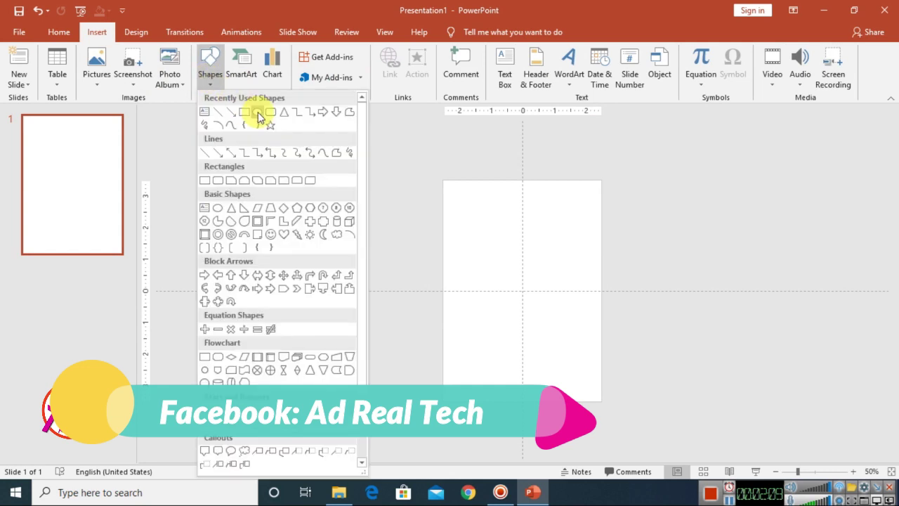
click(256, 115)
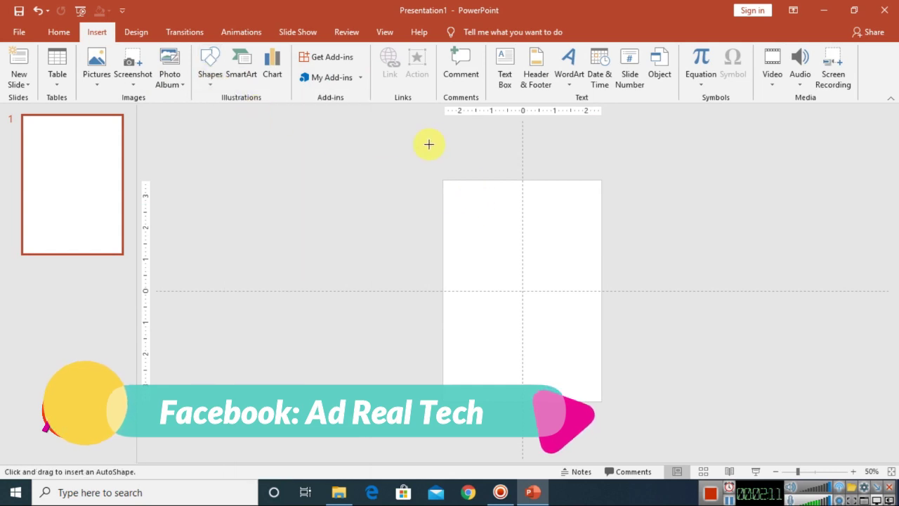
drag(429, 143, 667, 312)
drag(597, 271, 597, 190)
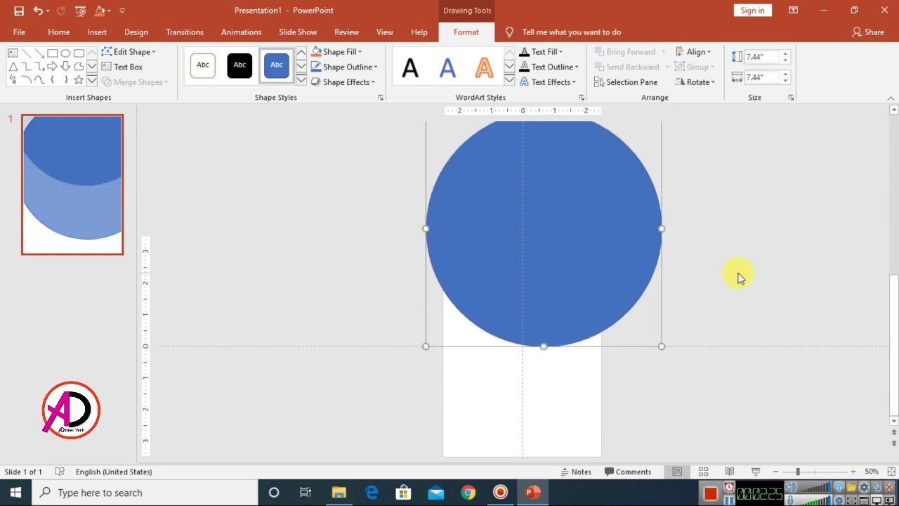
- Set the circle's fill transparency to 53% in Format Shape
scroll(738, 285, down, 3)
scroll(708, 305, up, 2)
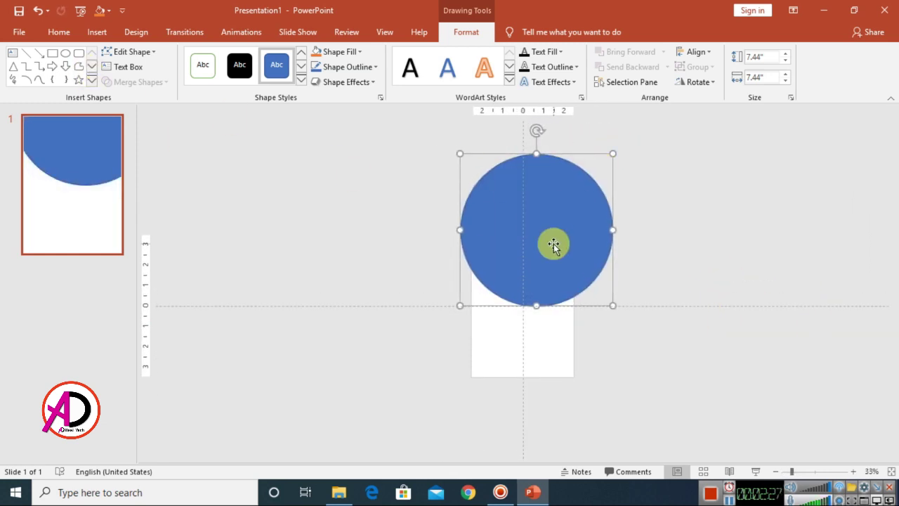
click(382, 99)
click(727, 194)
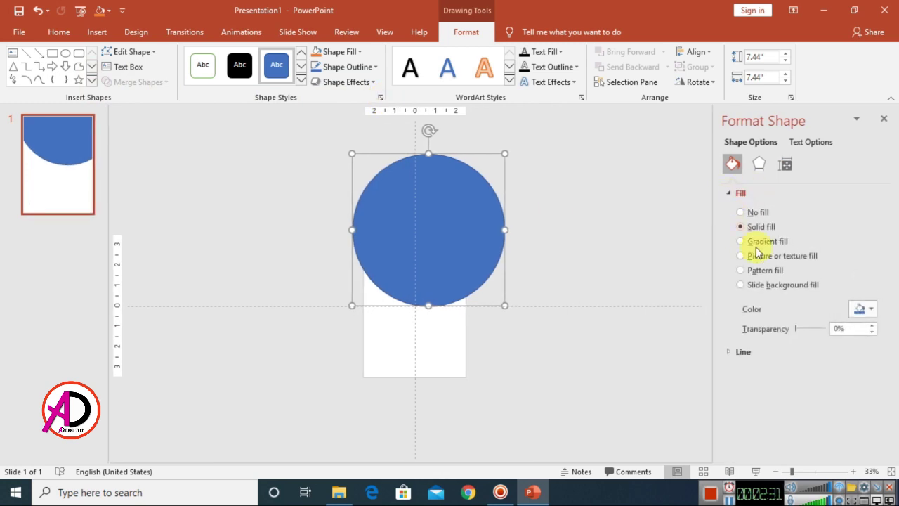
drag(810, 330, 815, 332)
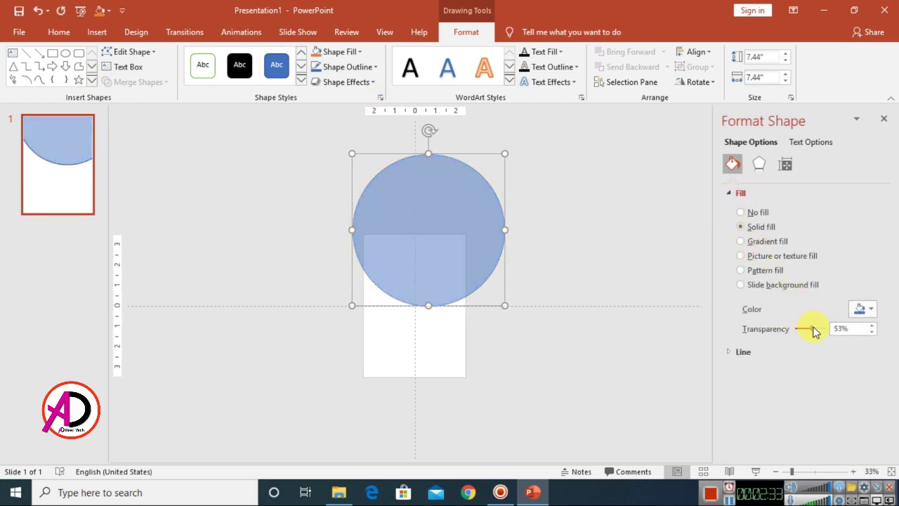
click(884, 121)
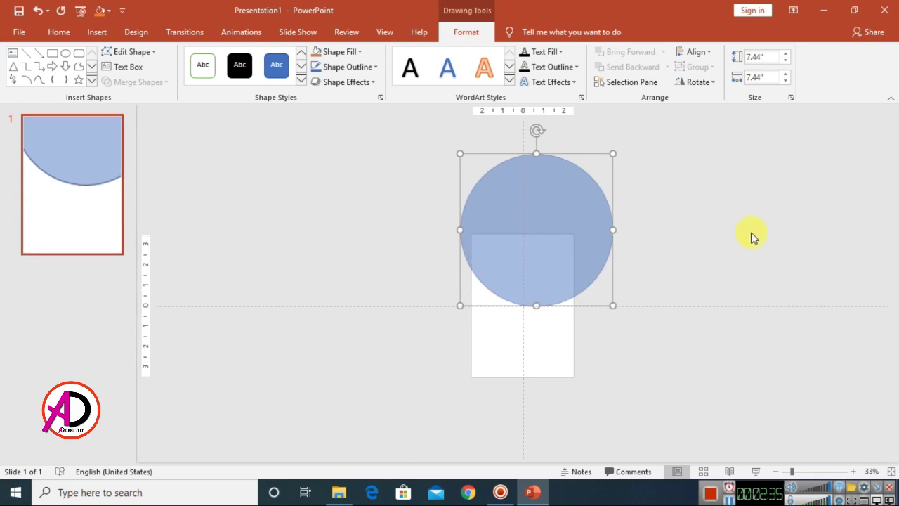
click(751, 237)
click(95, 33)
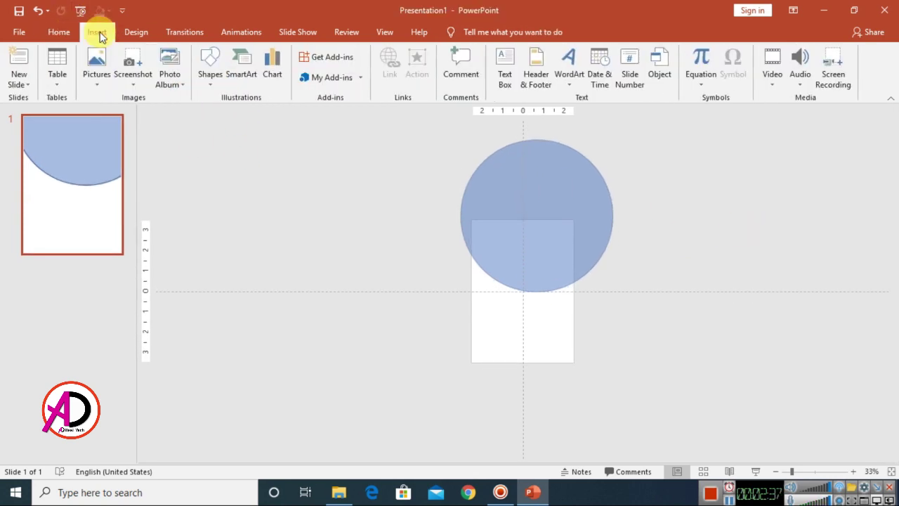
- Draw three rectangles covering the circle's overhang above, left and right of the slide
click(209, 71)
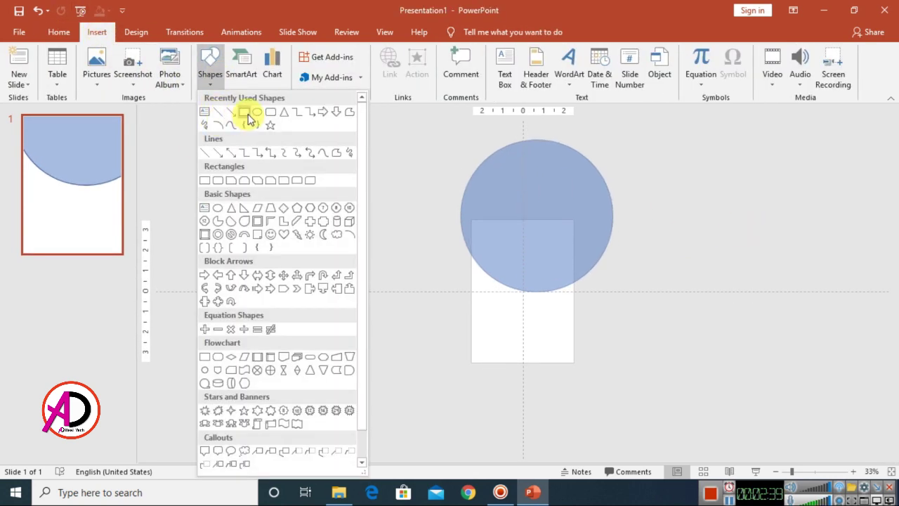
click(245, 113)
mouse_move(438, 140)
mouse_down()
mouse_move(630, 229)
mouse_move(649, 222)
mouse_up()
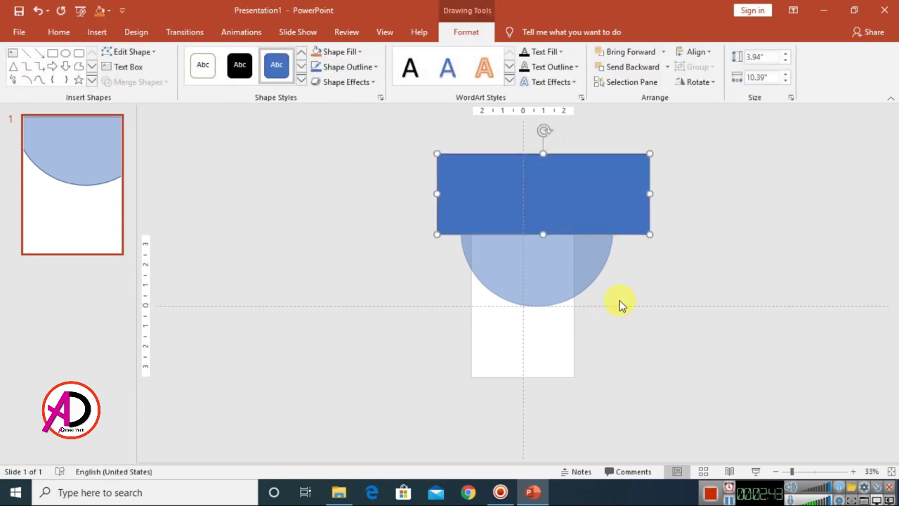
click(52, 58)
drag(405, 154, 472, 328)
click(52, 56)
drag(569, 131, 680, 333)
drag(637, 307, 633, 290)
click(693, 442)
- Select the translucent circle together with the rectangles
scroll(548, 361, up, 2)
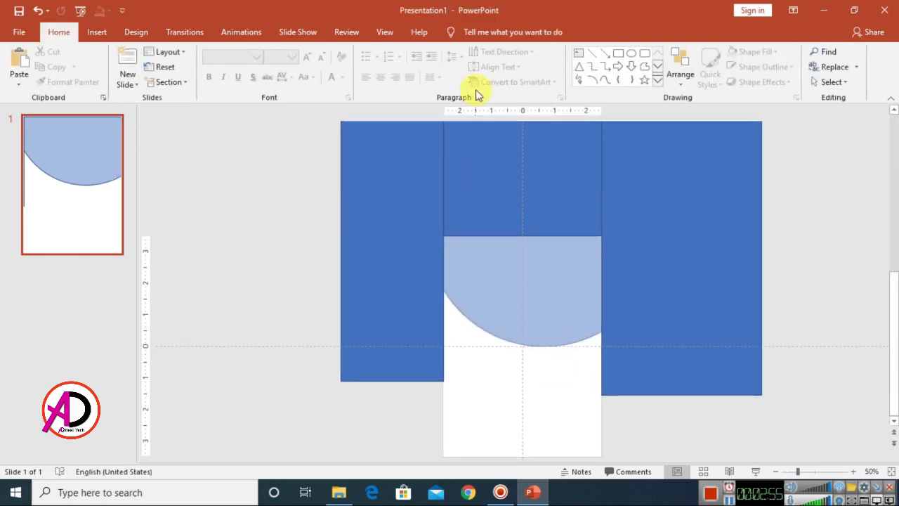
click(507, 290)
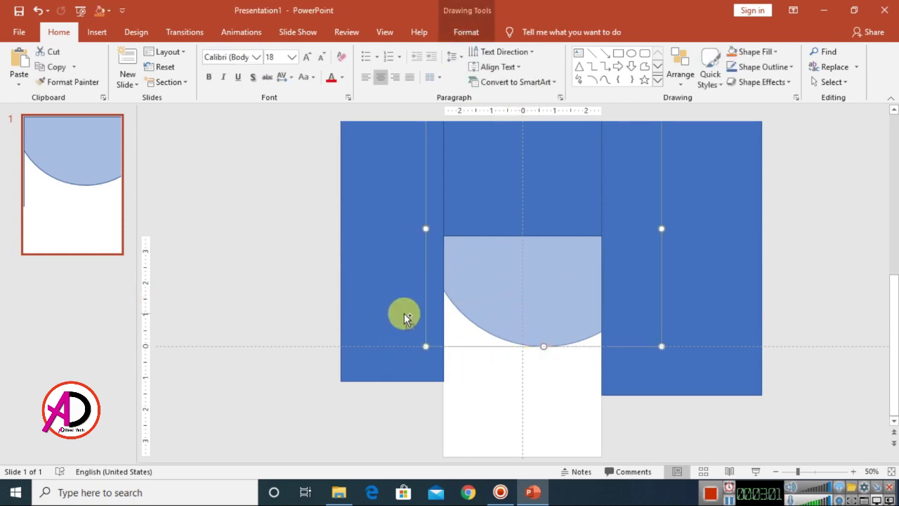
shift+click(368, 270)
shift+click(575, 176)
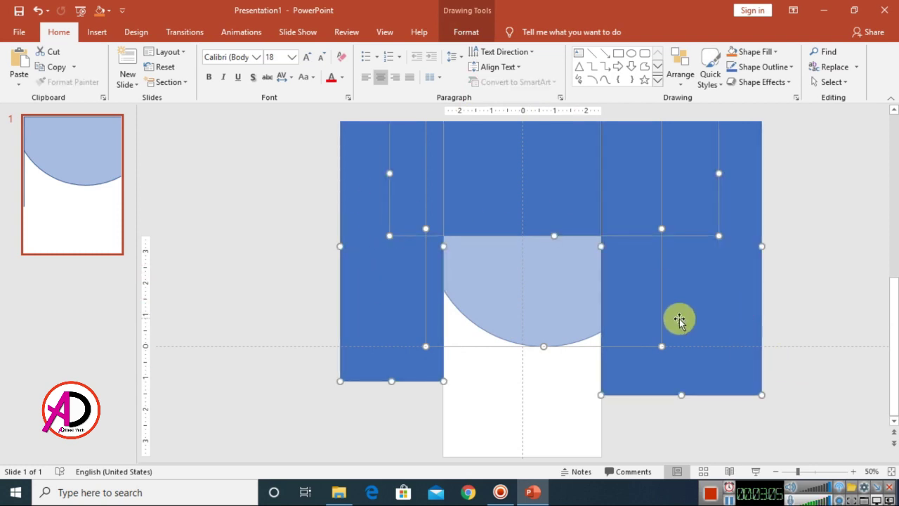
ctrl+scroll(681, 319, down, 3)
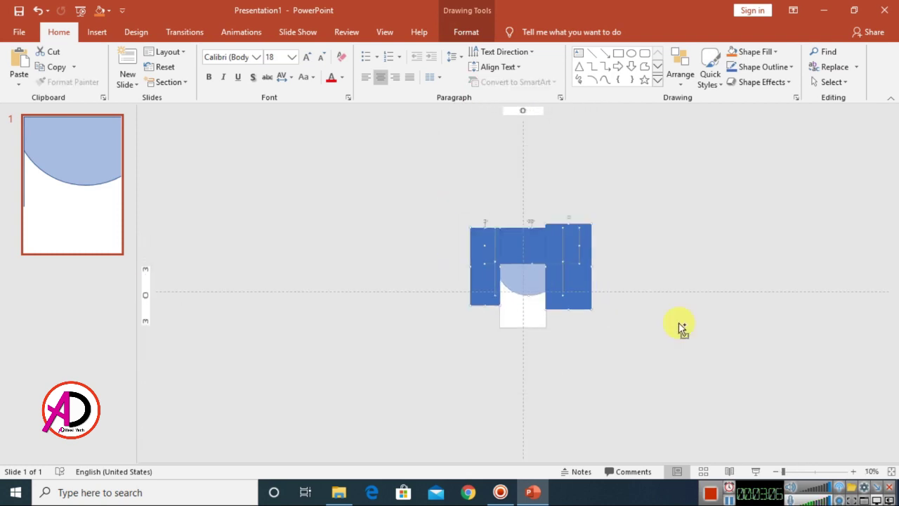
- Merge the shapes with Subtract to cut the rectangles out of the circle
click(467, 33)
click(159, 82)
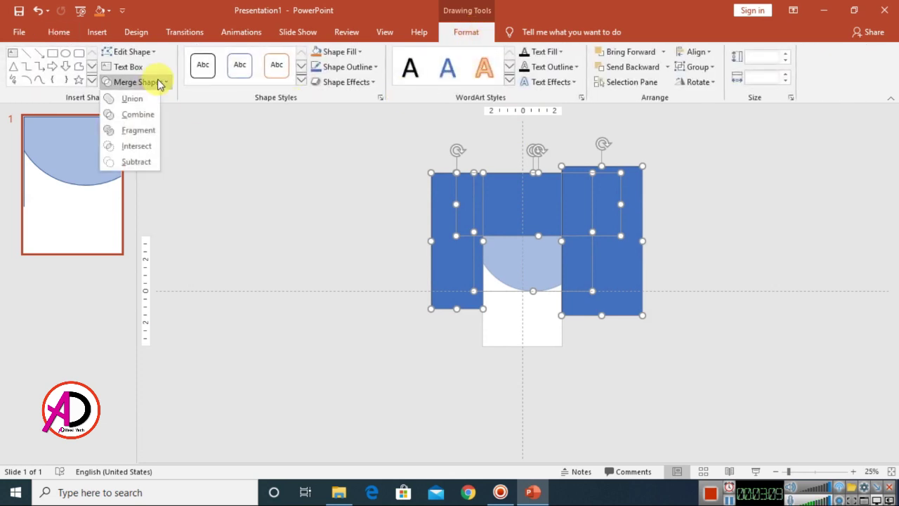
click(128, 161)
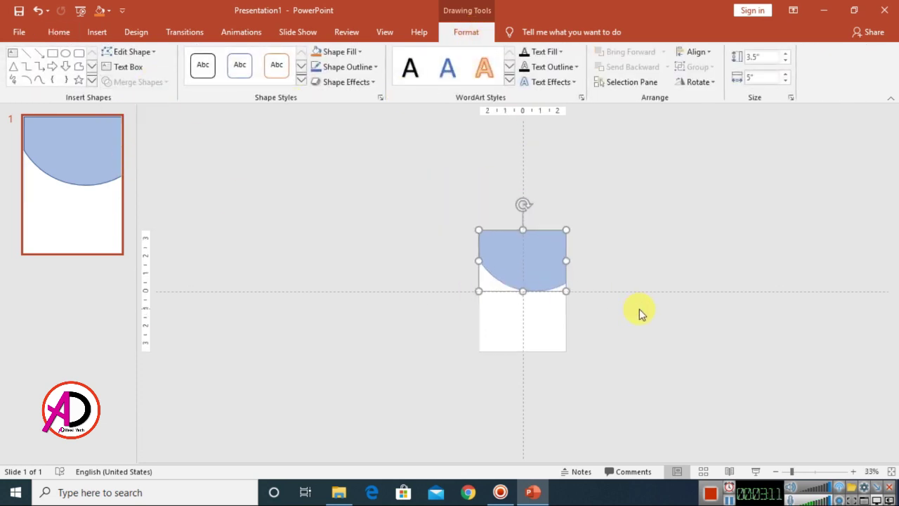
scroll(468, 258, up, 5)
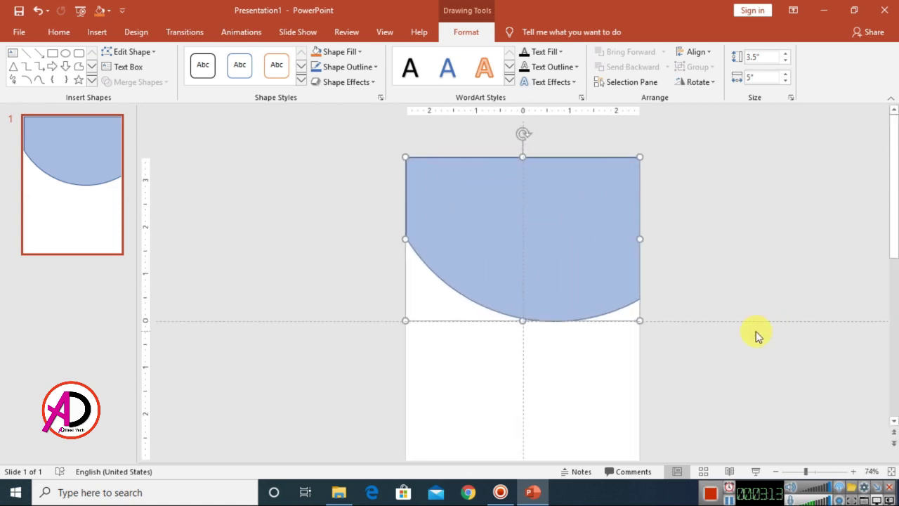
scroll(752, 335, down, 4)
scroll(462, 169, up, 3)
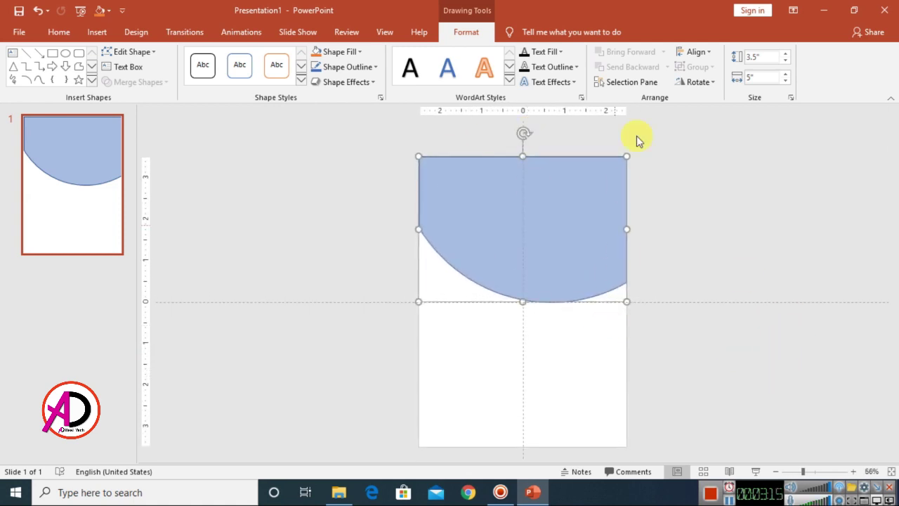
- Set the curved shape's fill transparency to 0% and give it no outline
click(380, 97)
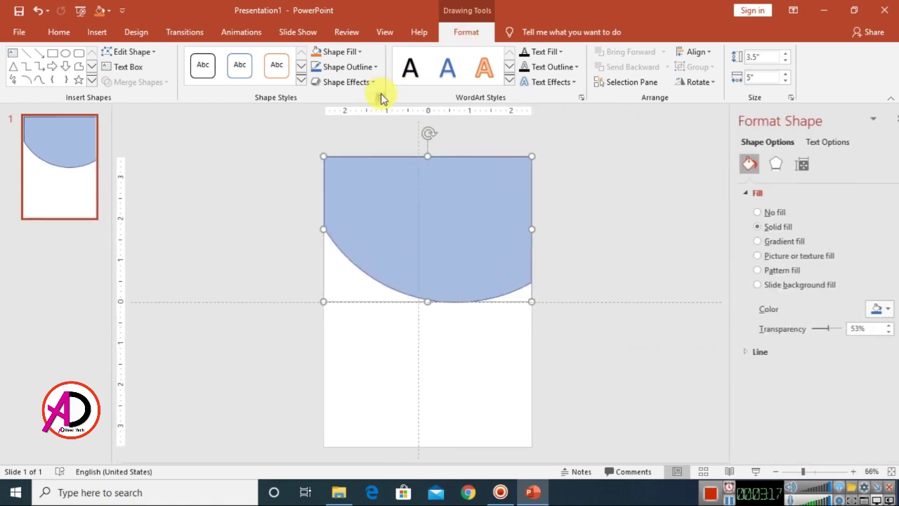
drag(805, 330, 762, 334)
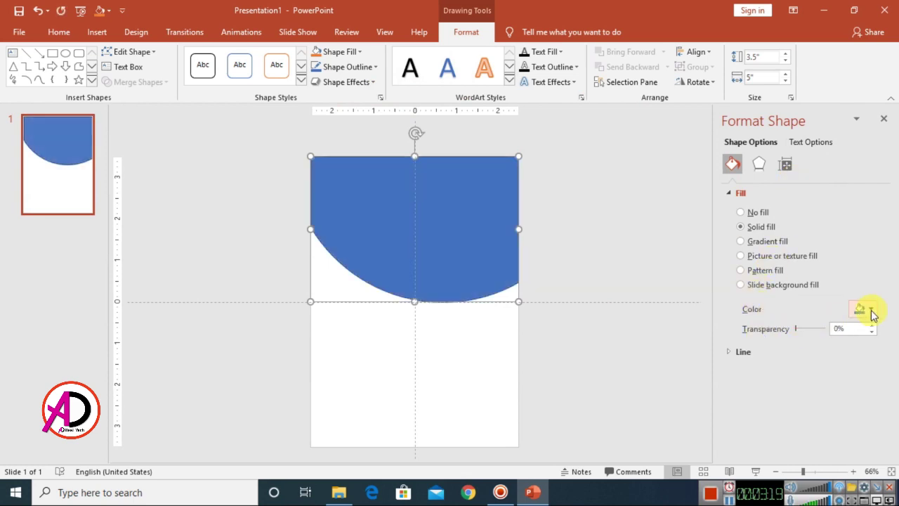
click(883, 121)
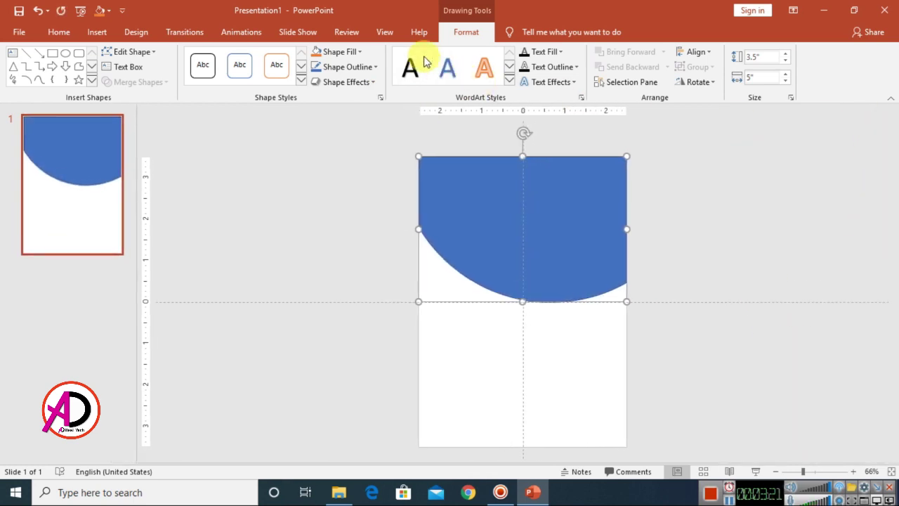
click(372, 68)
click(328, 181)
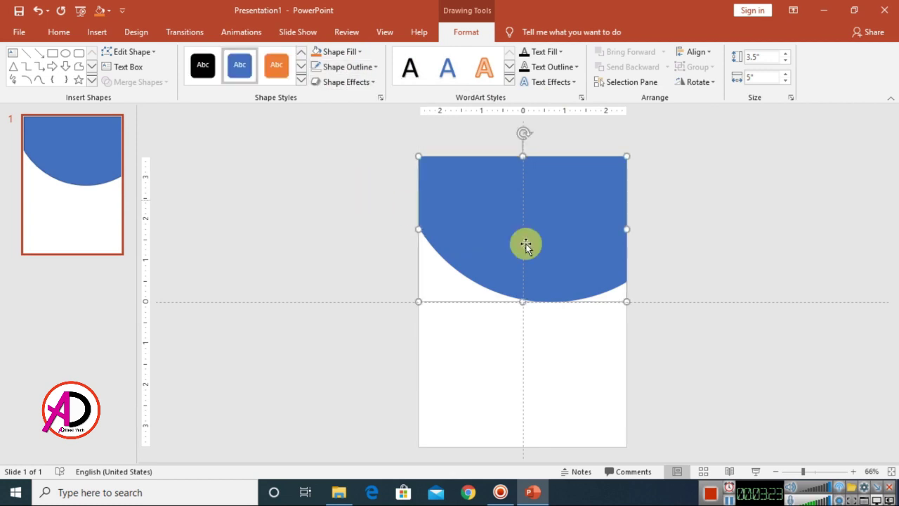
click(639, 267)
scroll(642, 281, down, 4)
scroll(641, 281, up, 4)
scroll(670, 358, down, 4)
scroll(679, 267, up, 4)
scroll(667, 302, down, 4)
scroll(727, 227, up, 3)
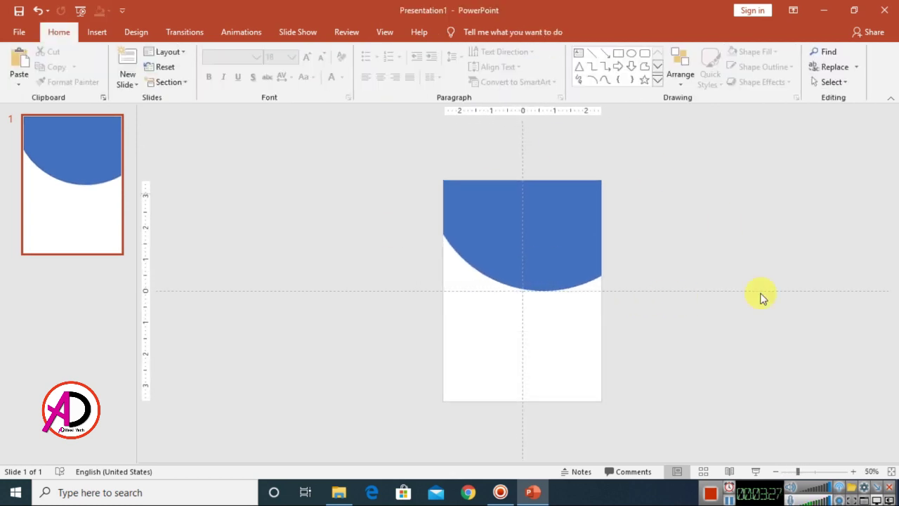
scroll(762, 359, up, 1)
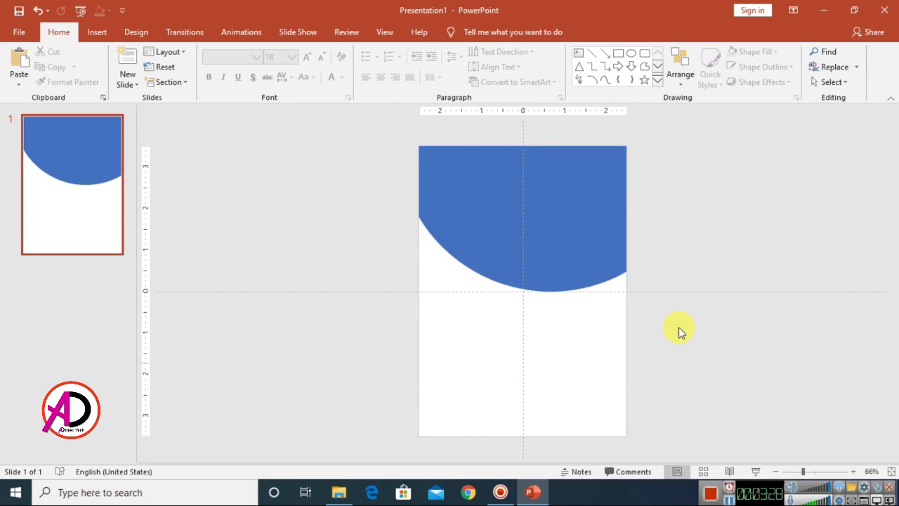
- Fill the curved header with picture 00000-46 from the Desktop's Student image folder
click(536, 208)
click(466, 33)
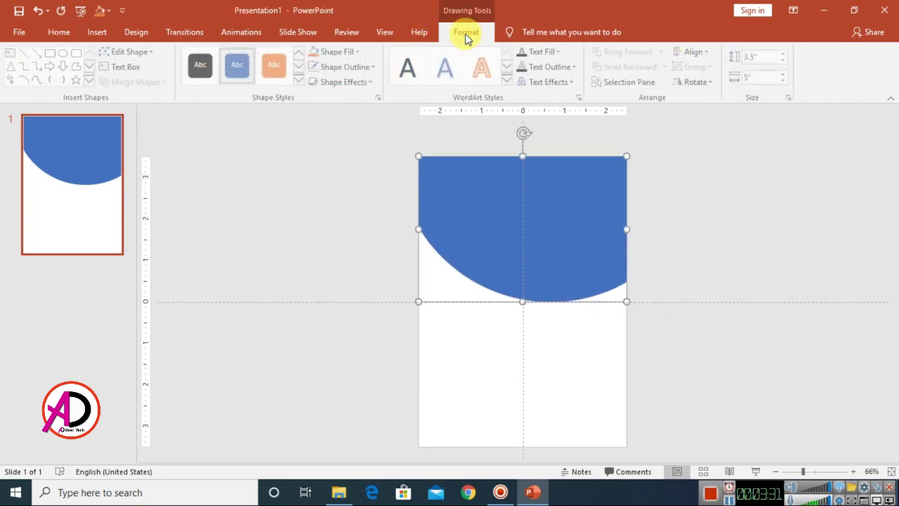
click(347, 56)
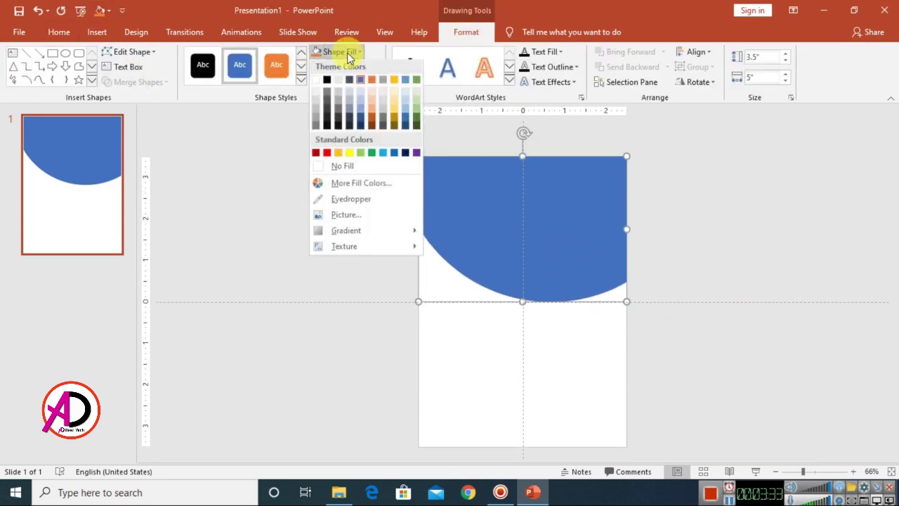
click(350, 218)
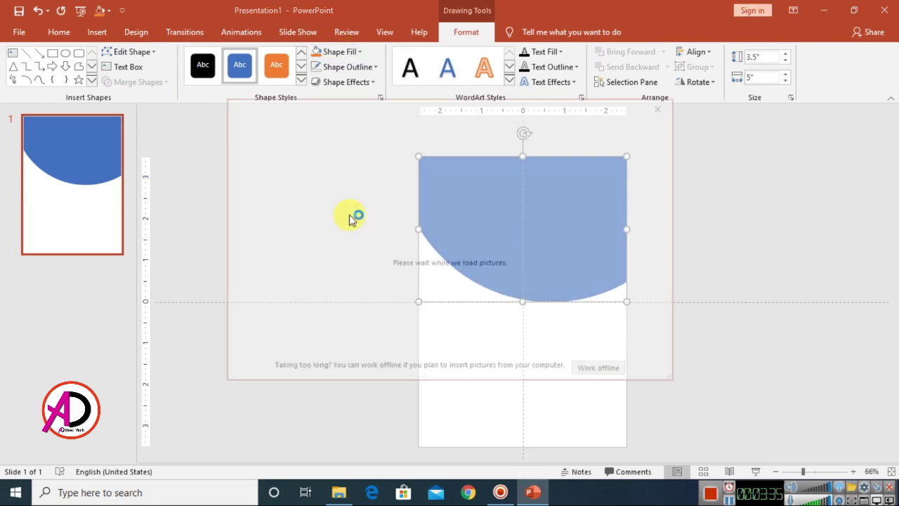
click(606, 376)
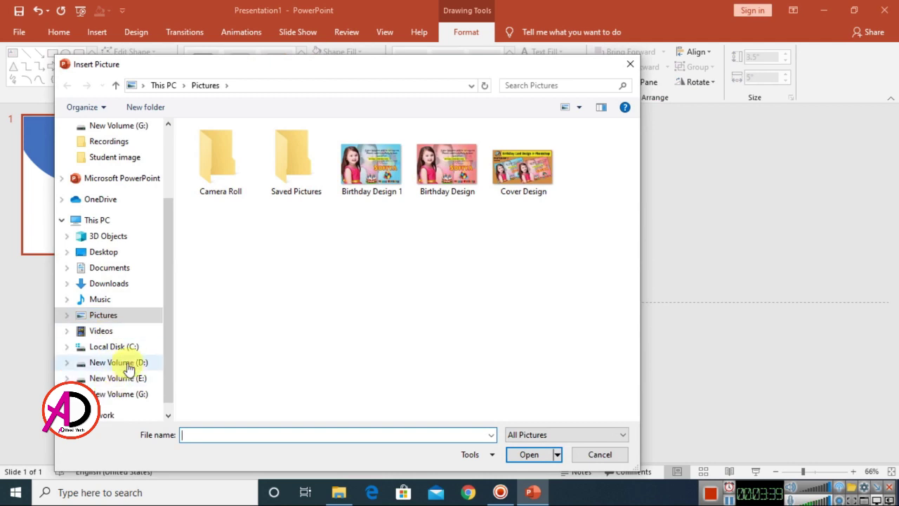
click(109, 259)
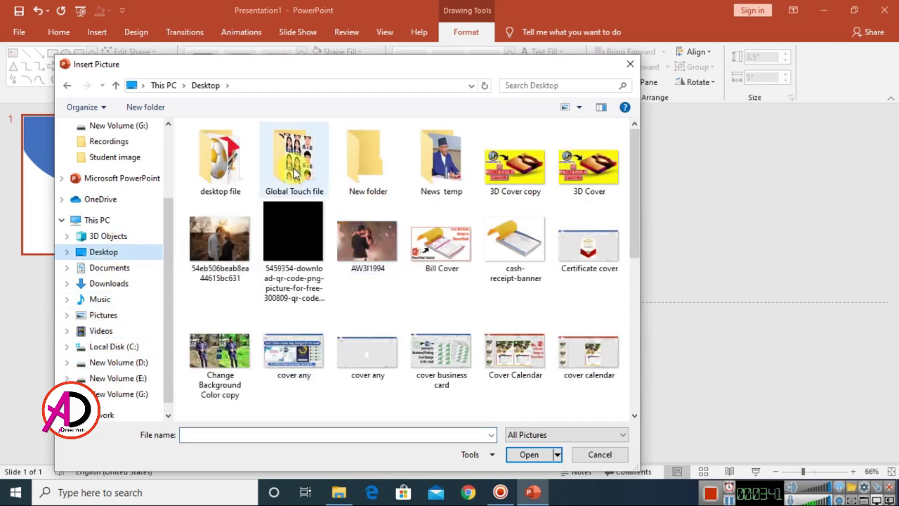
double_click(219, 158)
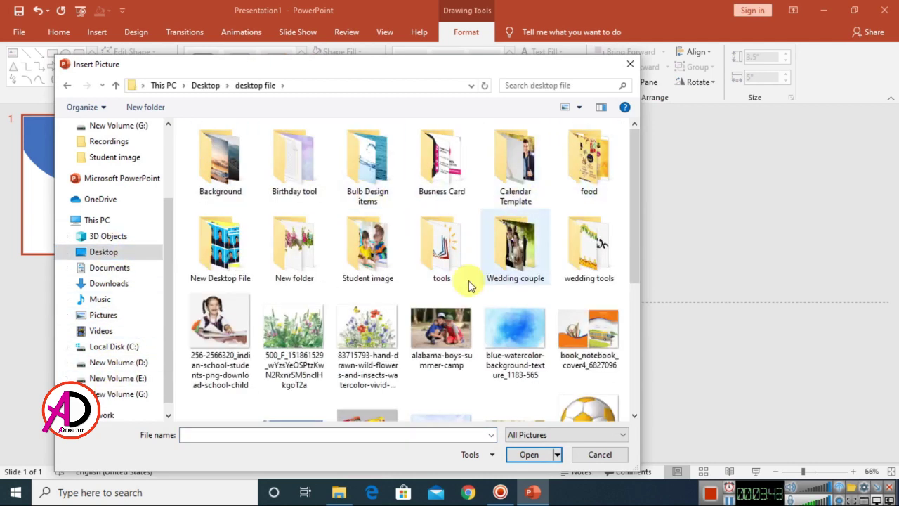
double_click(369, 258)
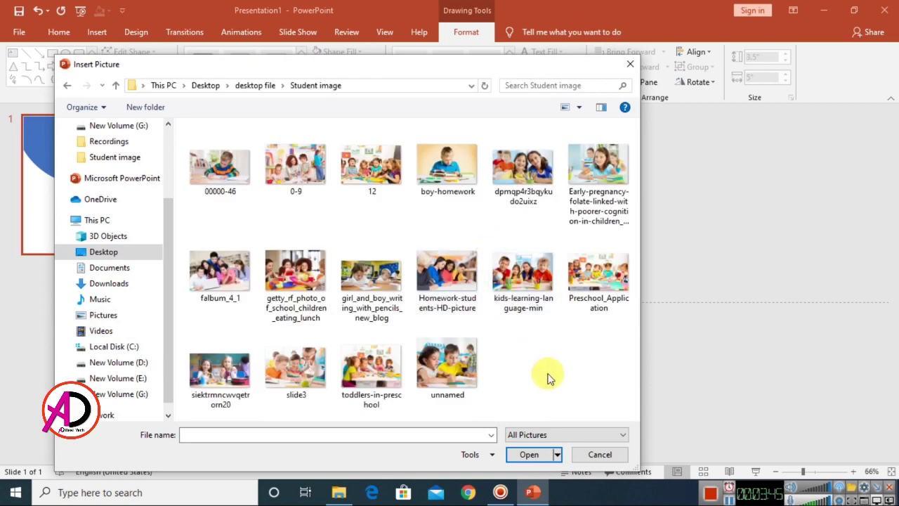
click(220, 169)
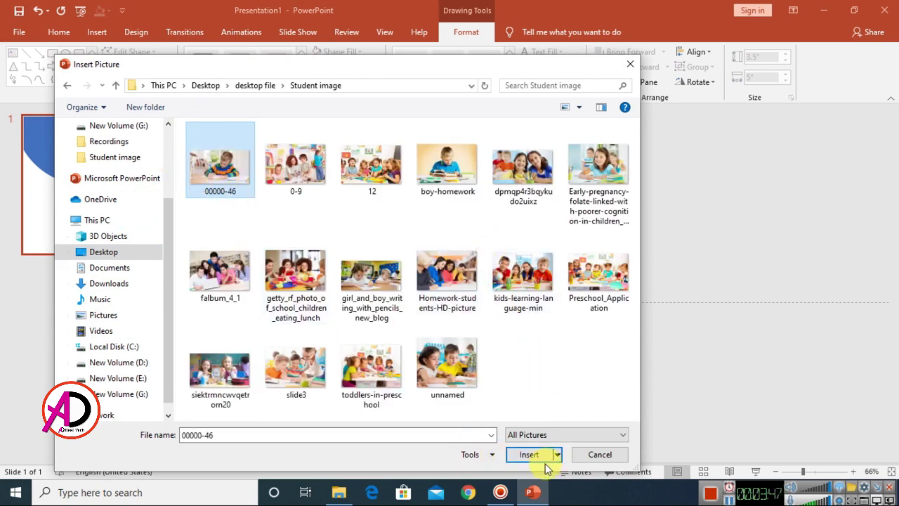
click(530, 455)
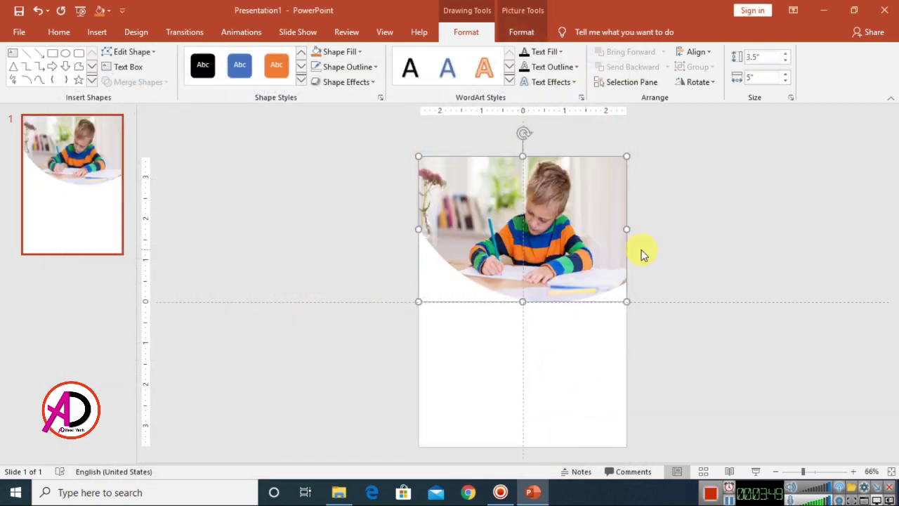
- Crop and reposition the boy photo so it fills the curved header
click(521, 33)
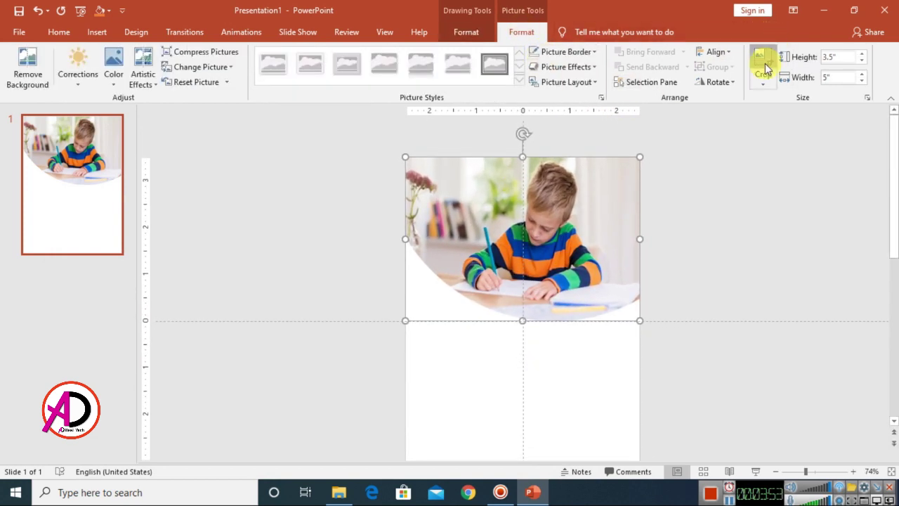
click(763, 65)
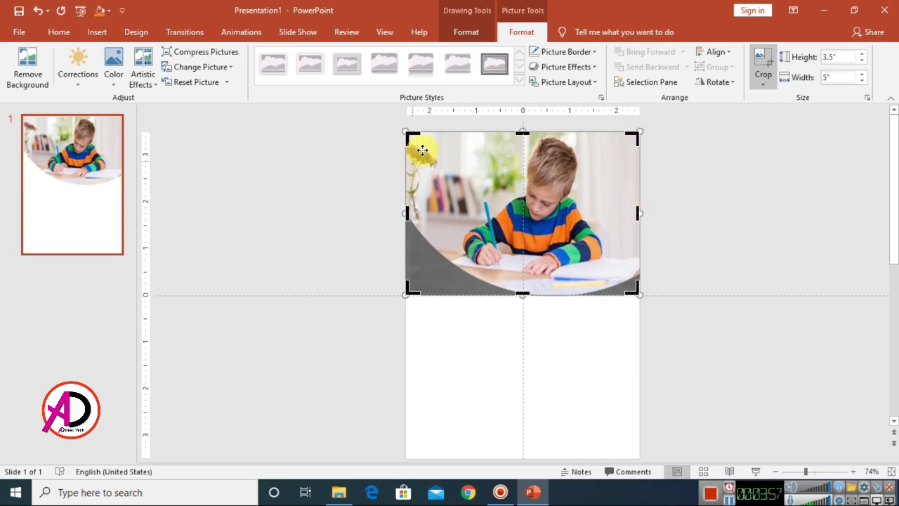
drag(643, 213, 667, 210)
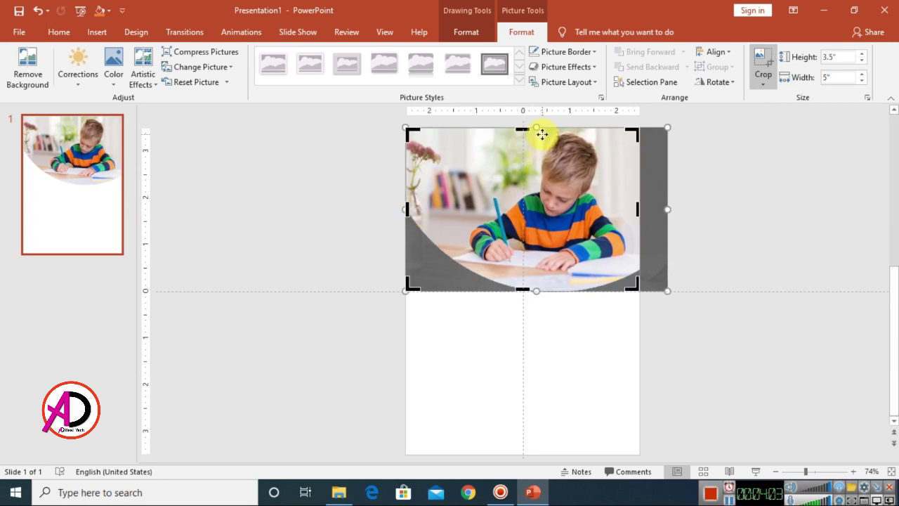
drag(535, 291, 534, 299)
drag(575, 260, 584, 258)
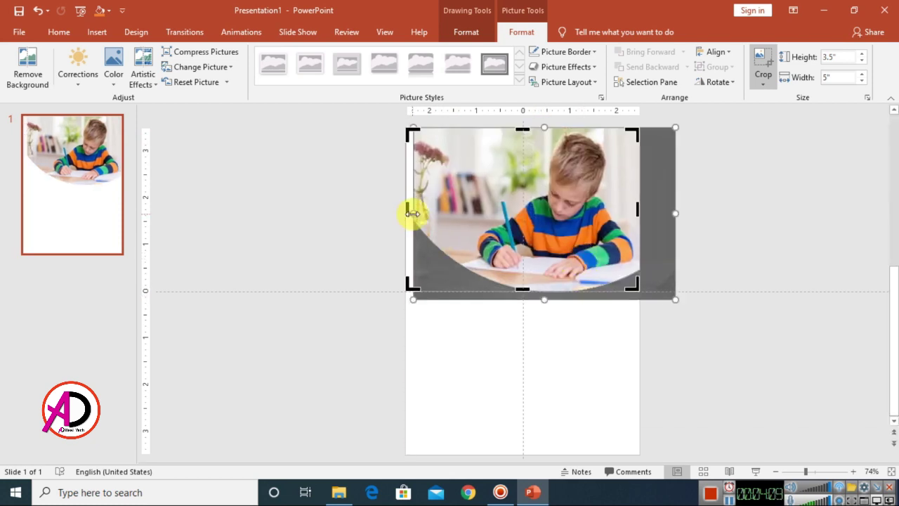
drag(414, 213, 403, 214)
click(809, 285)
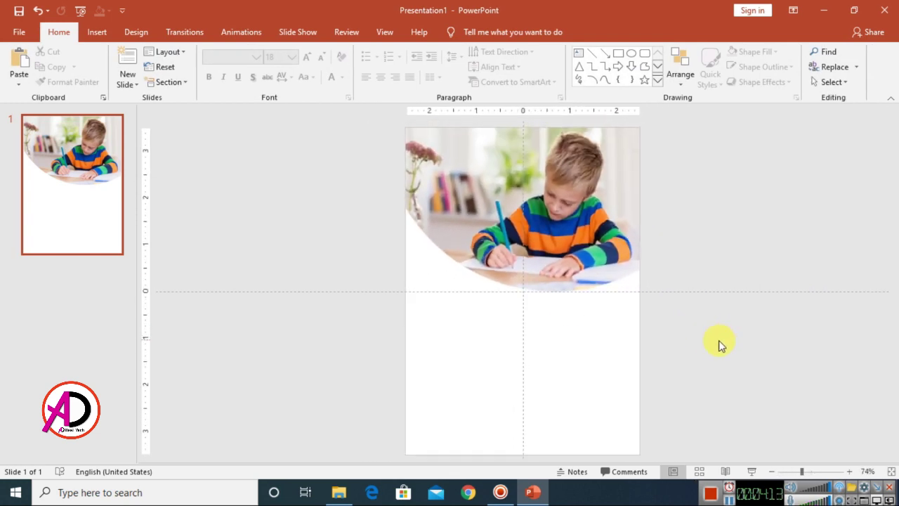
- Draw a blue rounded square below the photo
click(99, 39)
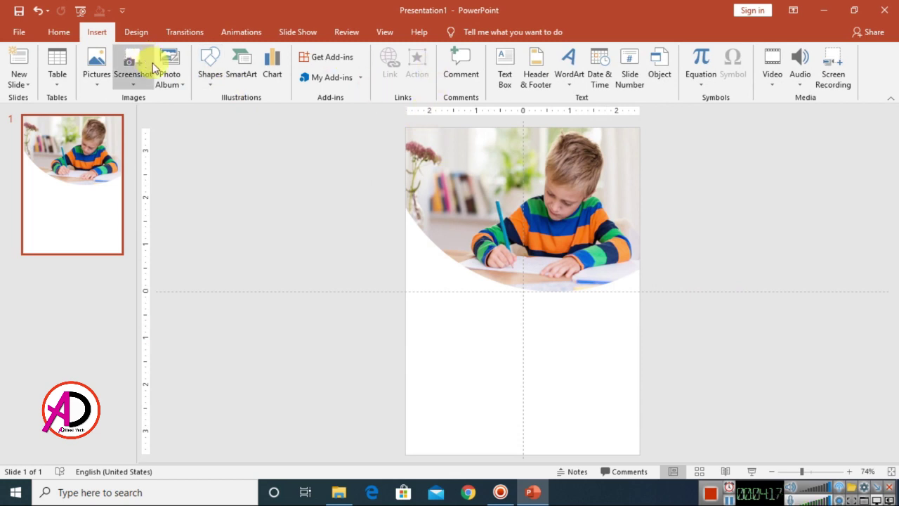
click(209, 67)
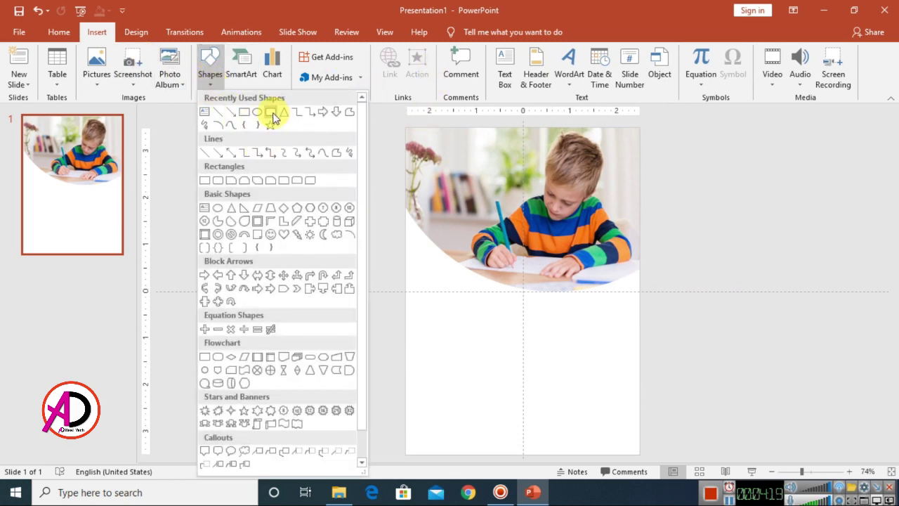
click(271, 113)
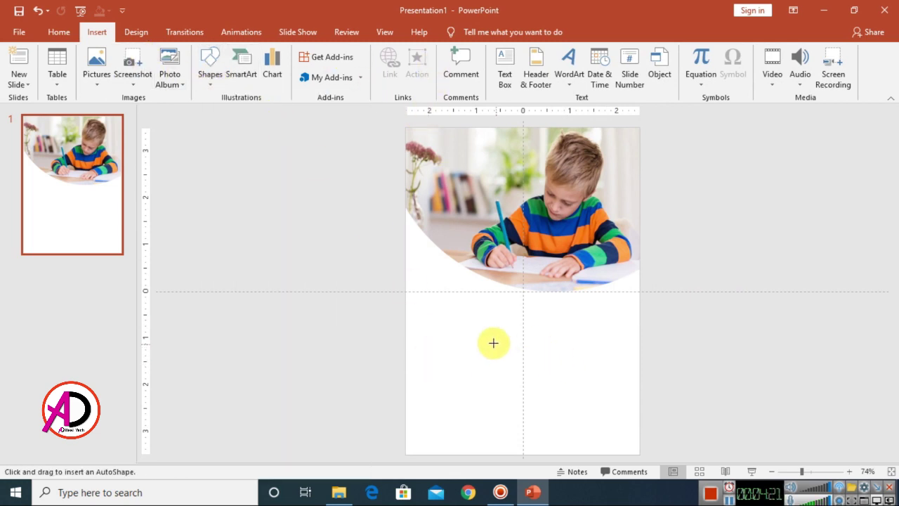
drag(464, 292, 520, 349)
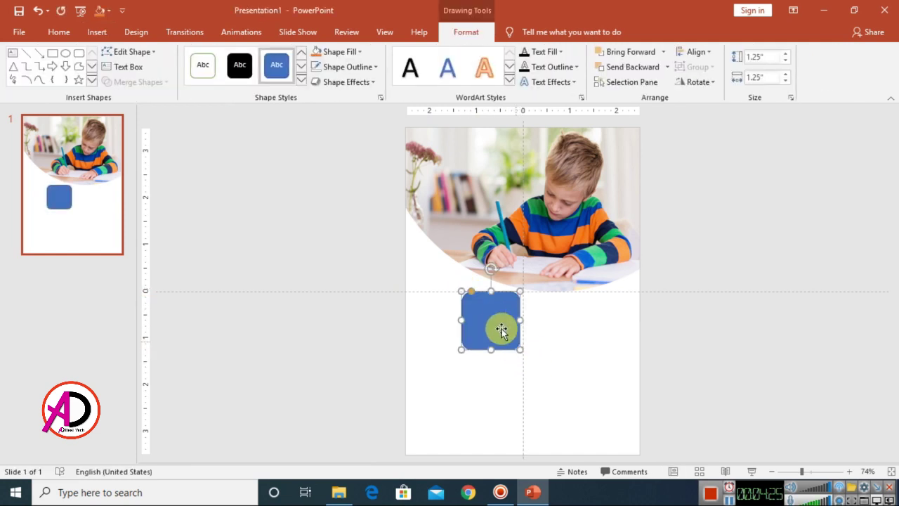
- Rotate the rounded square 45° into a diamond and move it to the slide's top-left
drag(492, 268, 456, 283)
scroll(516, 338, up, 3)
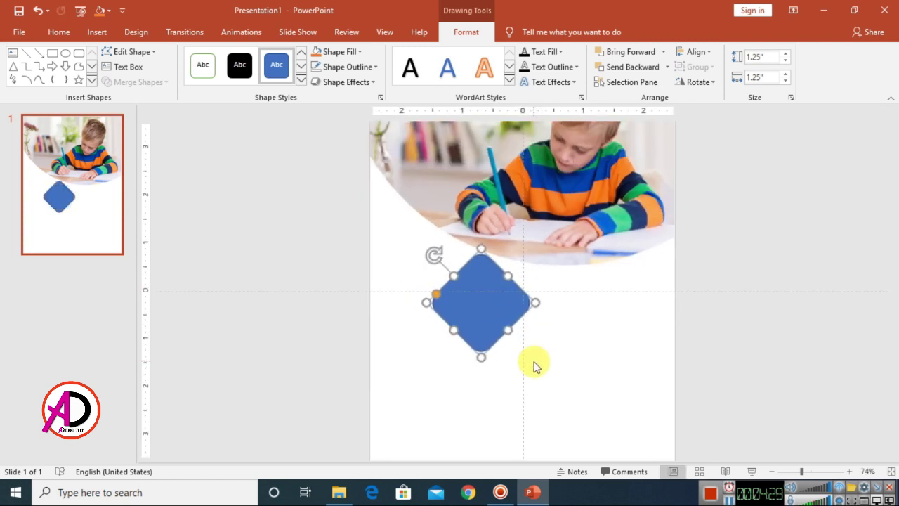
scroll(532, 363, down, 4)
drag(504, 308, 486, 153)
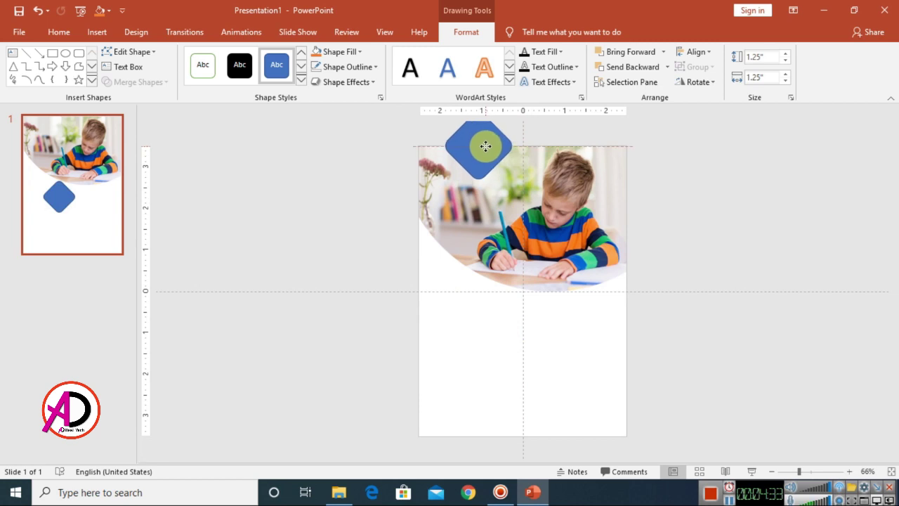
scroll(486, 152, up, 1)
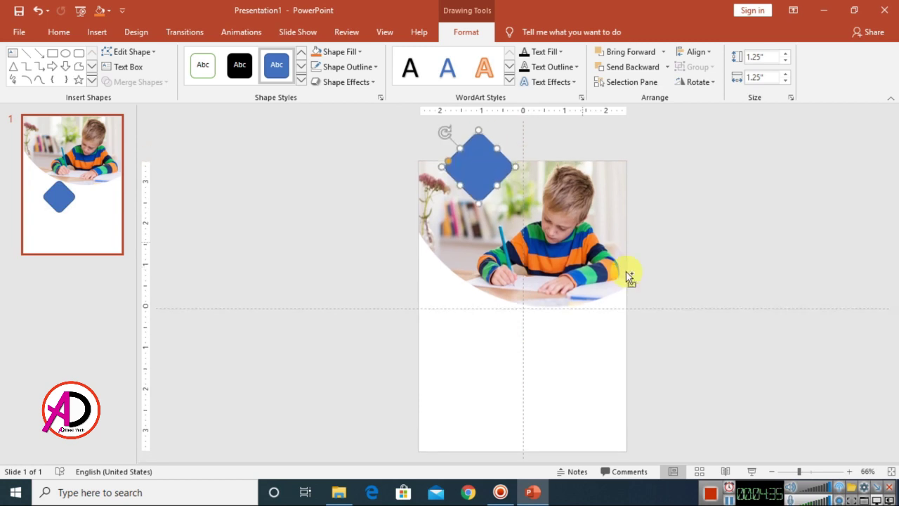
scroll(628, 277, up, 6)
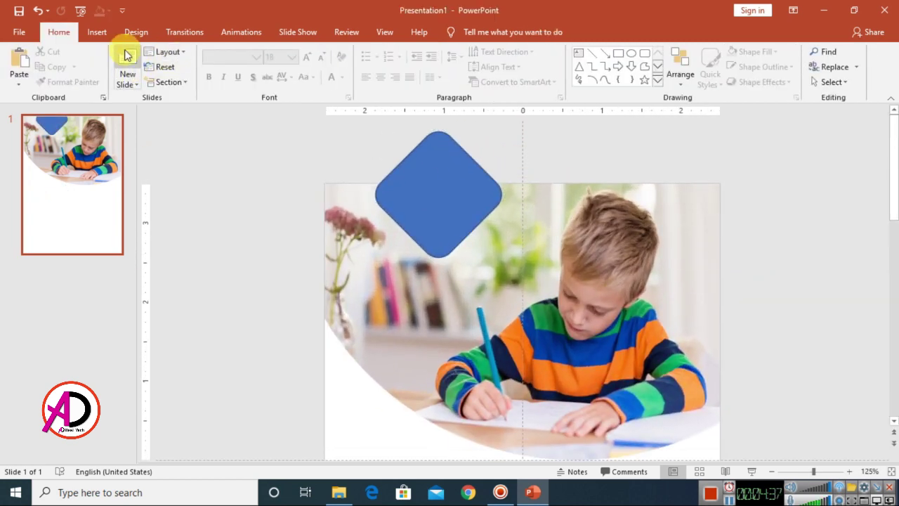
click(102, 30)
- Trim the diamond along the slide's top edge by subtracting a rectangle drawn across it
click(211, 68)
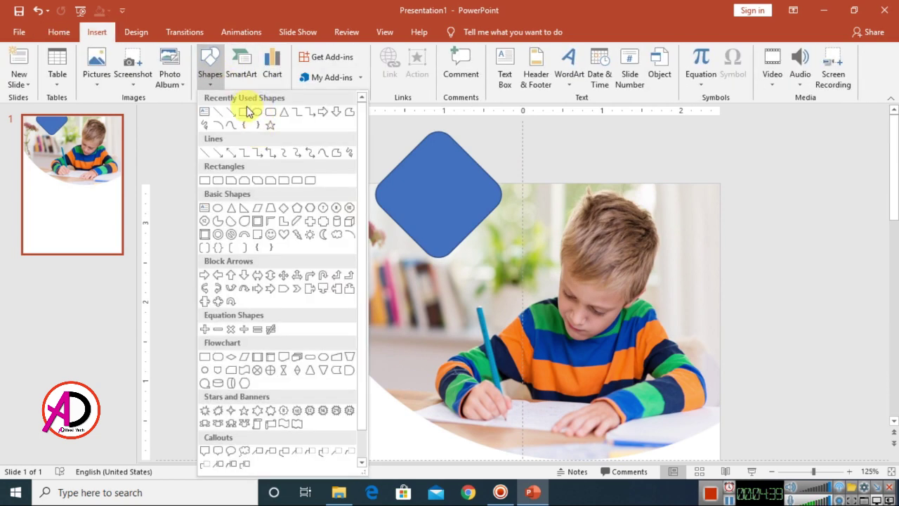
click(246, 112)
drag(315, 122, 586, 184)
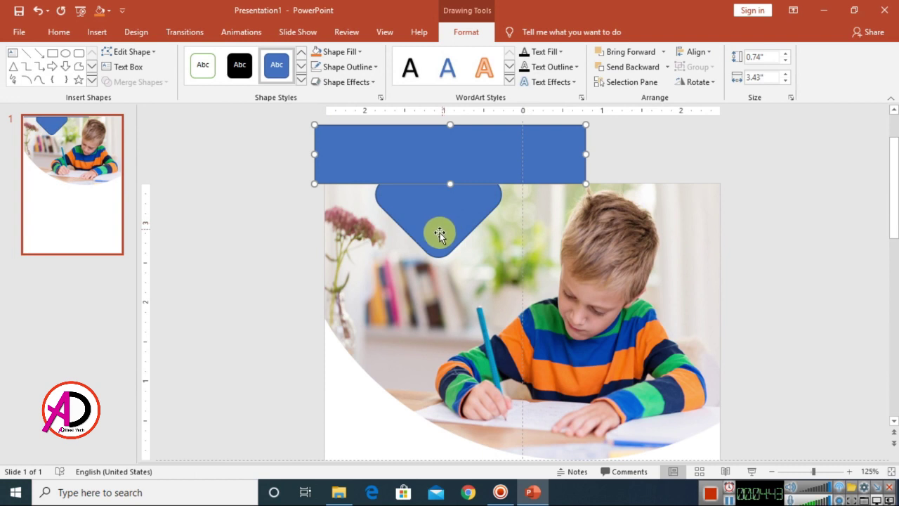
click(435, 231)
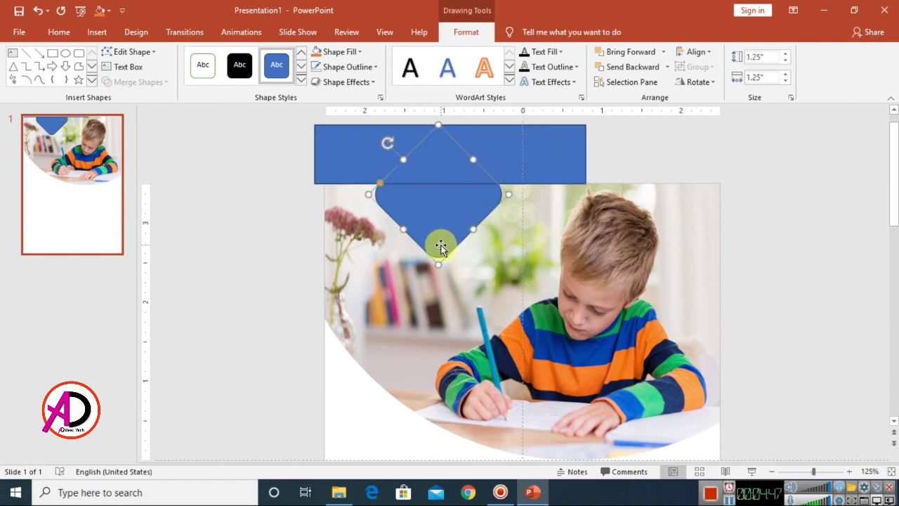
shift+click(531, 139)
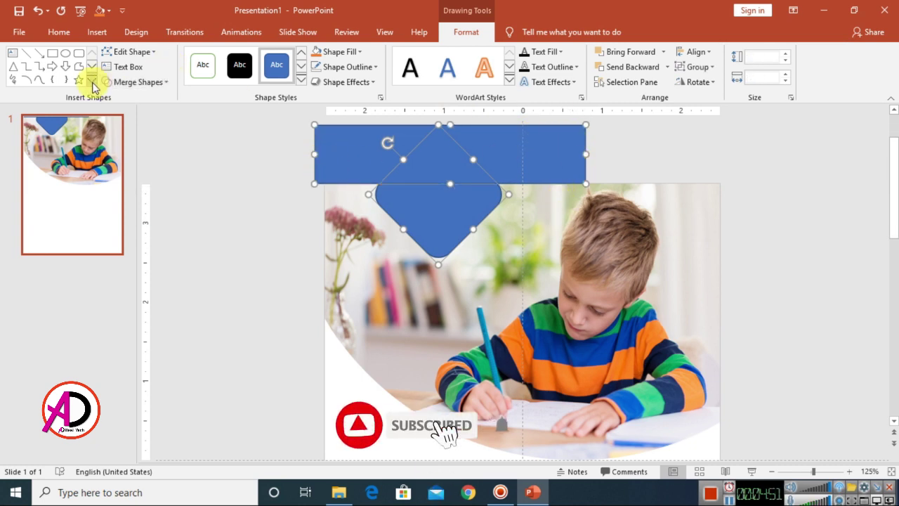
click(160, 92)
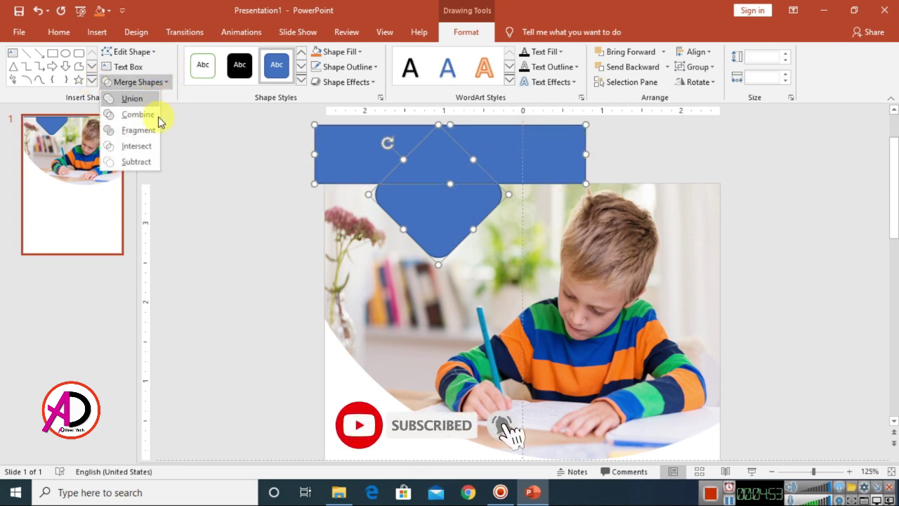
click(141, 161)
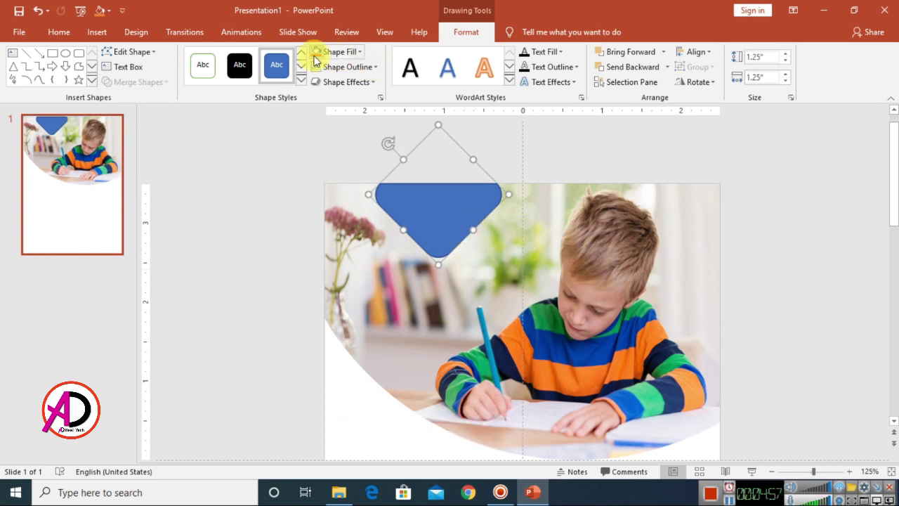
- Fill the trimmed diamond orange and remove its outline
click(352, 55)
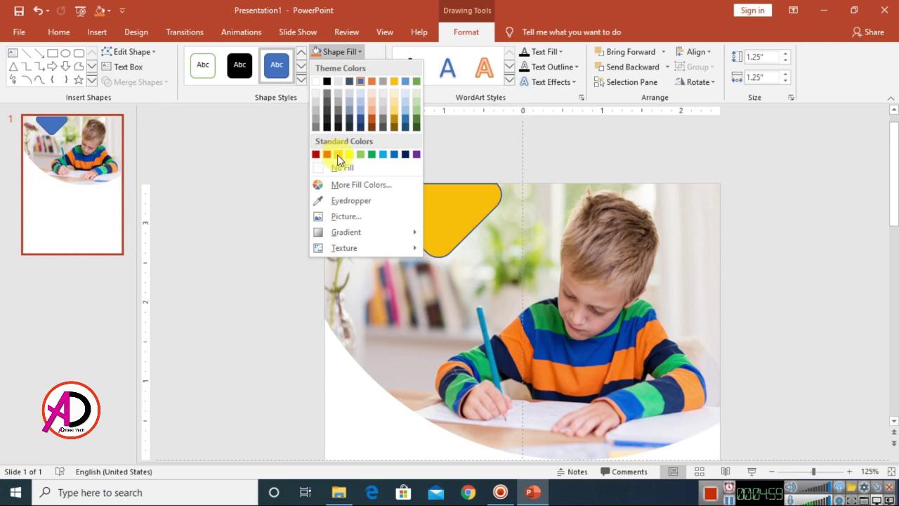
click(373, 81)
click(349, 67)
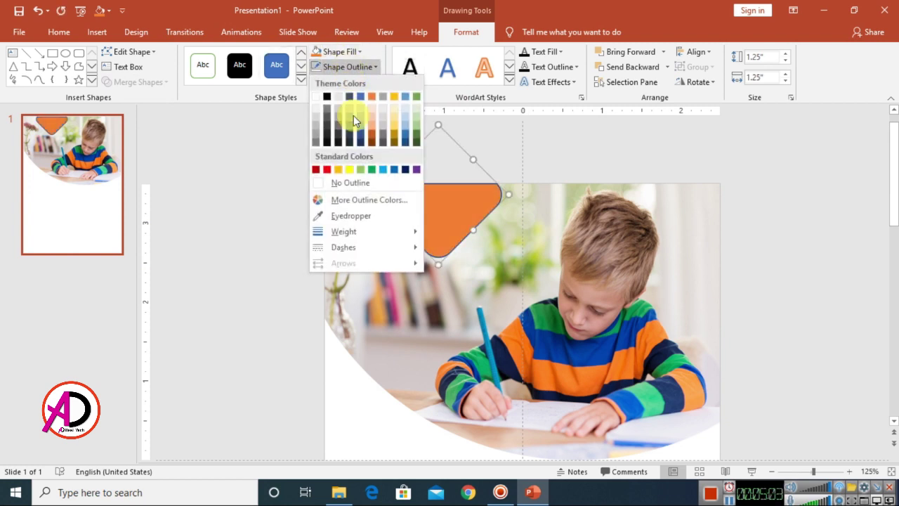
click(346, 182)
click(763, 260)
scroll(695, 283, down, 3)
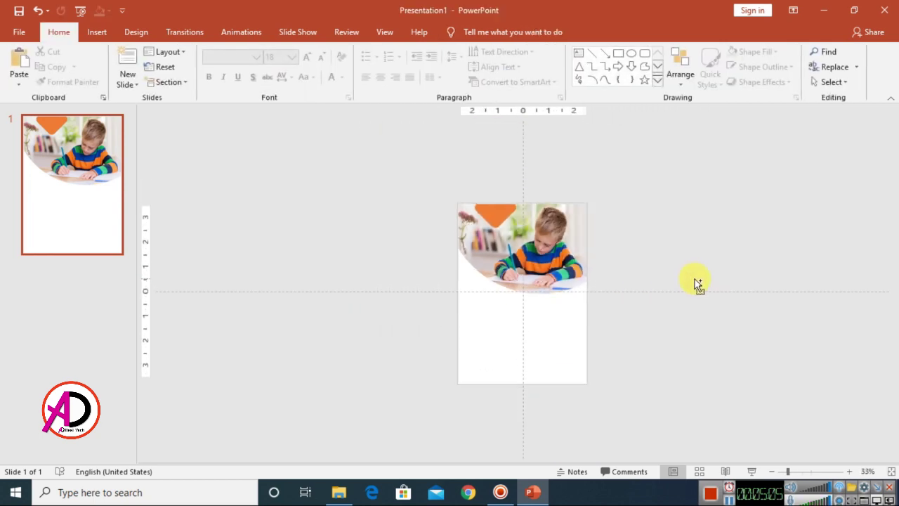
scroll(624, 310, up, 3)
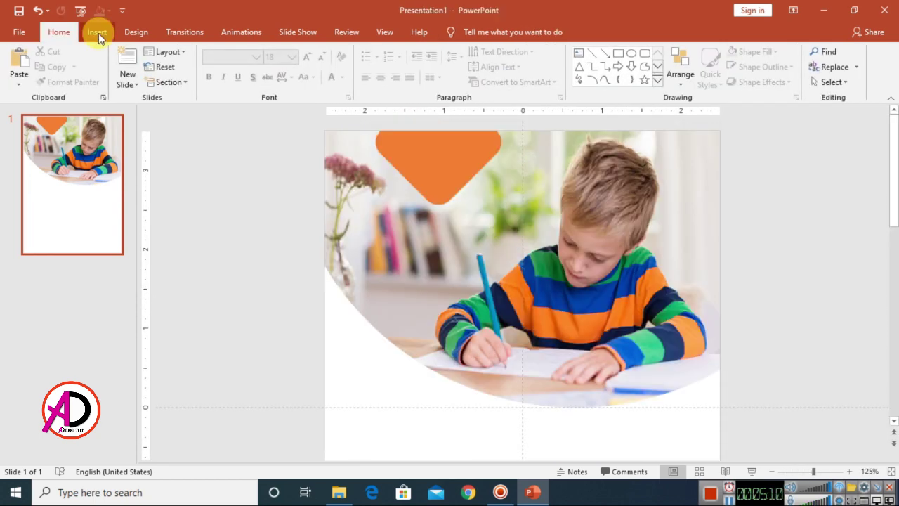
- Draw a rounded rectangle over the diamond and tilt it to match its edge
click(99, 32)
click(208, 80)
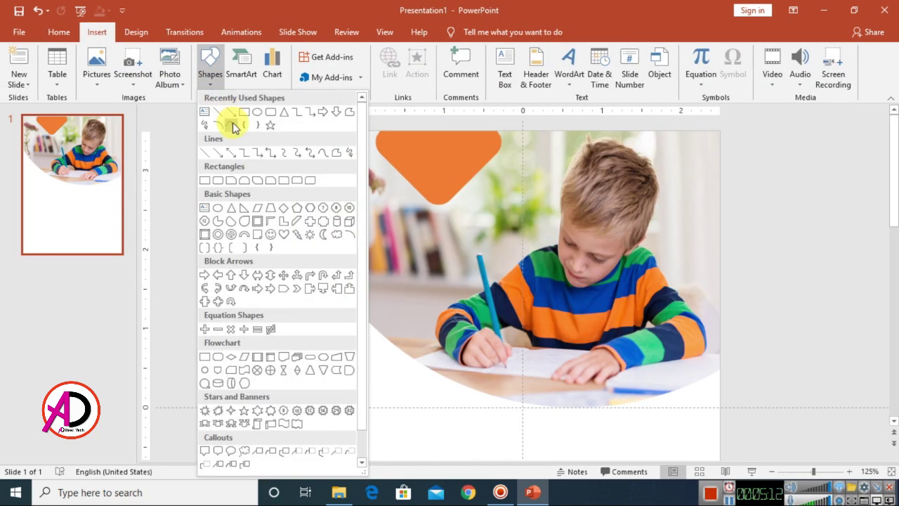
click(271, 114)
mouse_move(361, 210)
mouse_down()
mouse_move(401, 250)
mouse_move(454, 235)
mouse_up()
drag(407, 188, 461, 173)
drag(438, 259, 406, 175)
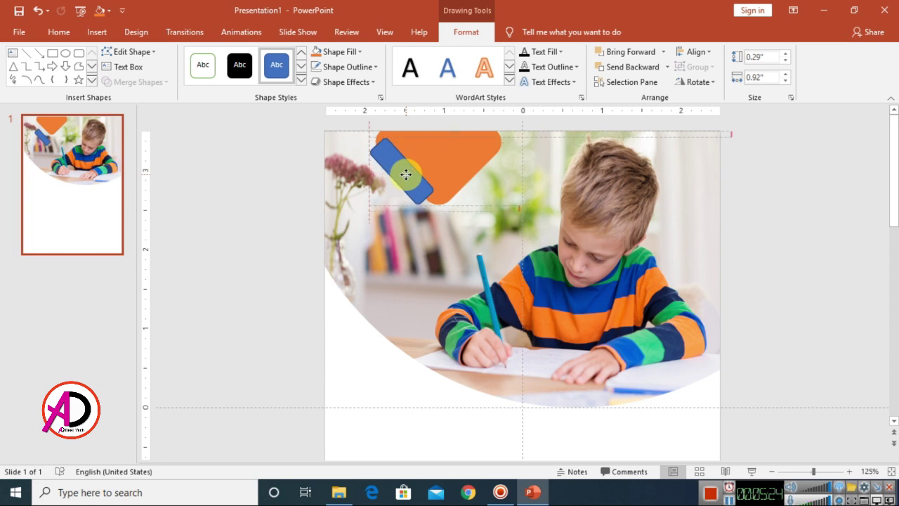
- Fill the strip dark red, remove its outline and send it behind the diamond
click(354, 56)
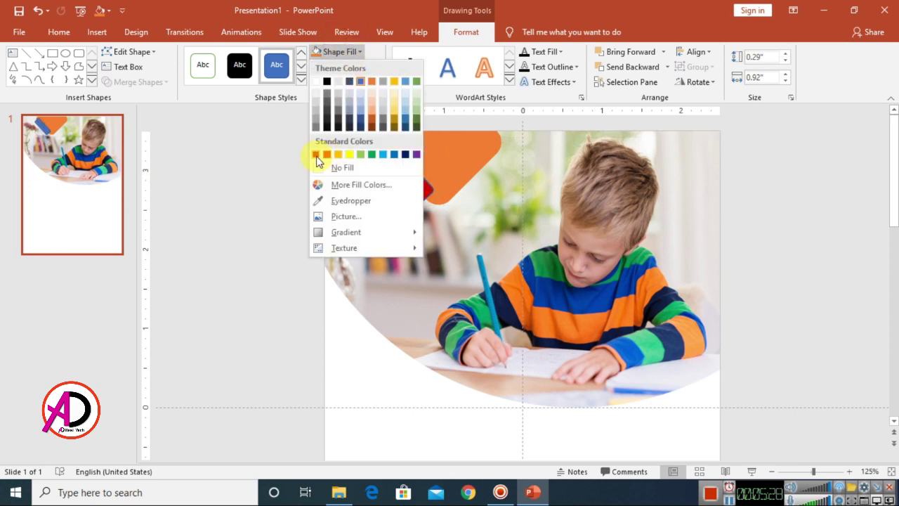
click(316, 155)
click(350, 67)
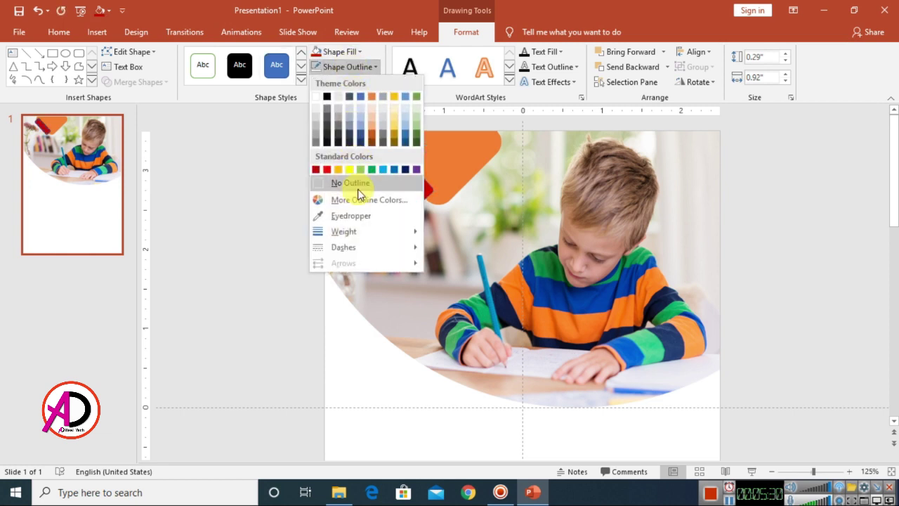
click(356, 186)
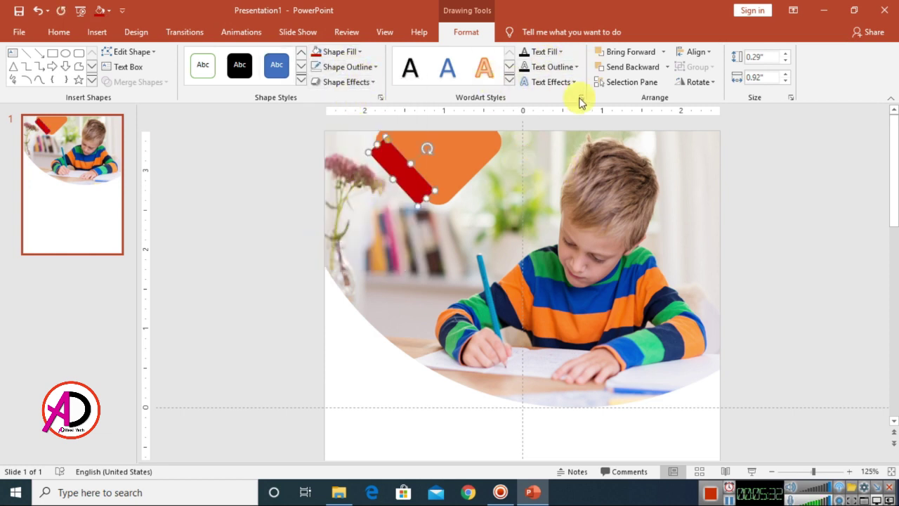
click(646, 73)
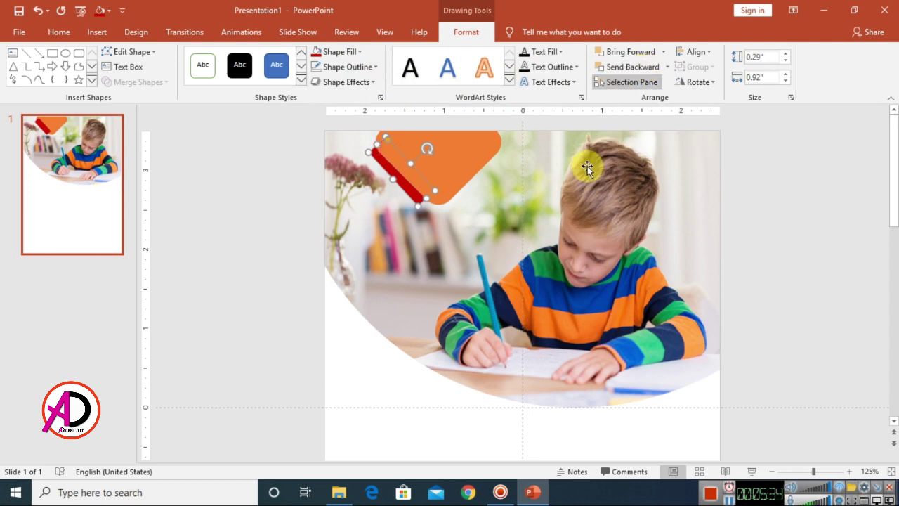
- Round the red strip's corners and align it with the diamond's lower-left edge
click(783, 233)
scroll(398, 197, up, 10)
drag(393, 184, 401, 192)
drag(466, 349, 499, 363)
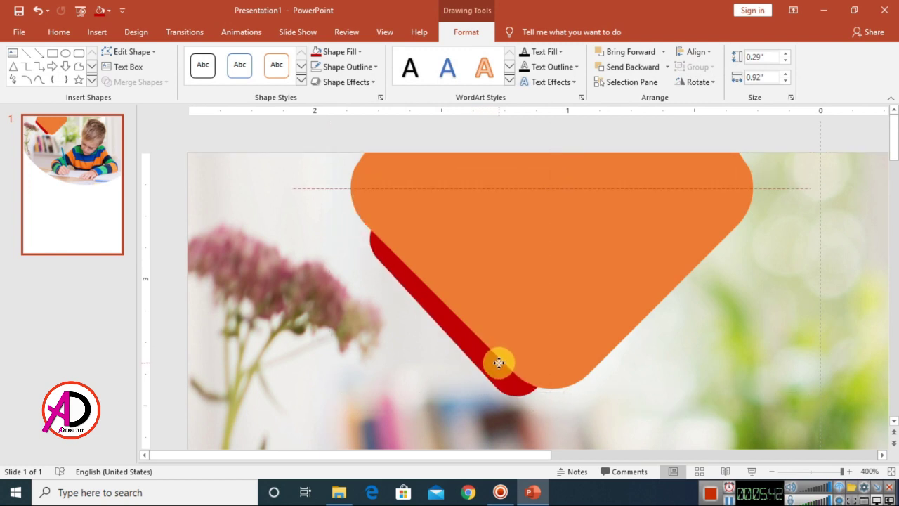
drag(386, 217, 364, 198)
click(504, 249)
drag(463, 304, 509, 260)
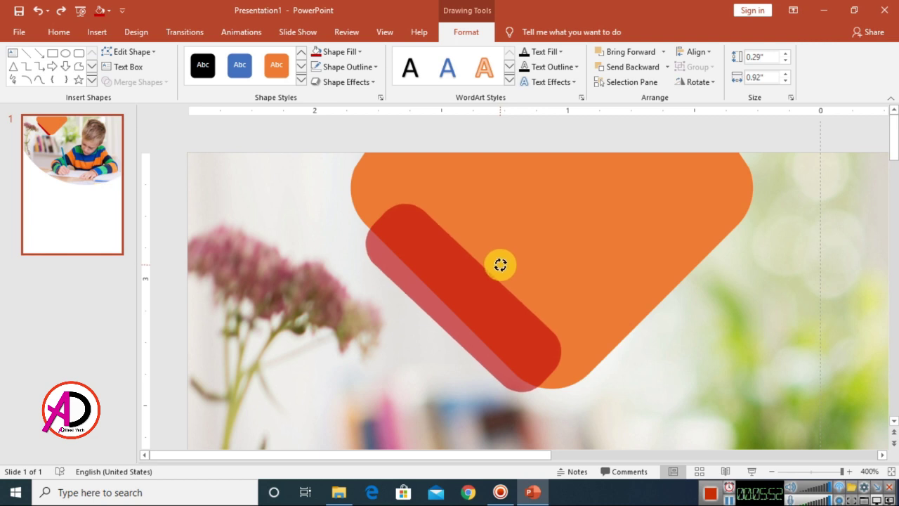
drag(503, 265, 475, 273)
drag(387, 215, 364, 199)
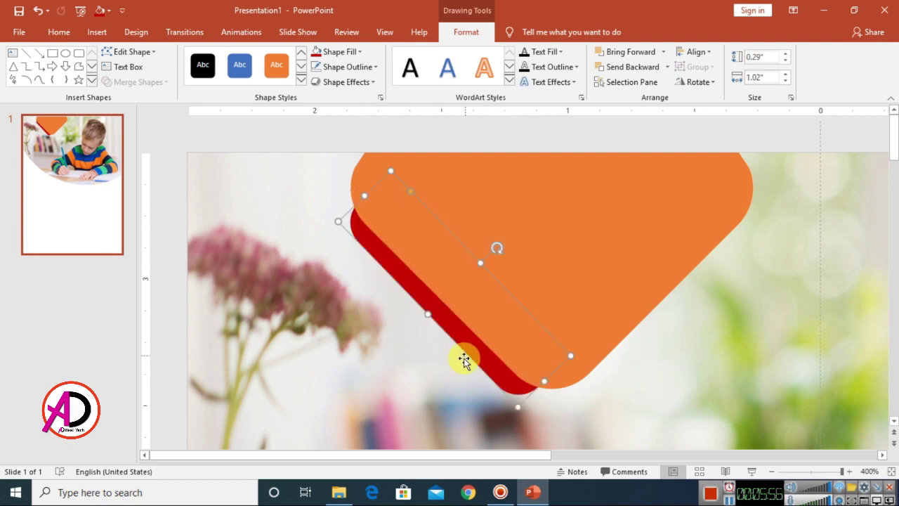
- Duplicate the red strip, flip it horizontally and place it behind the diamond's lower-right edge
drag(467, 299, 510, 341)
click(696, 81)
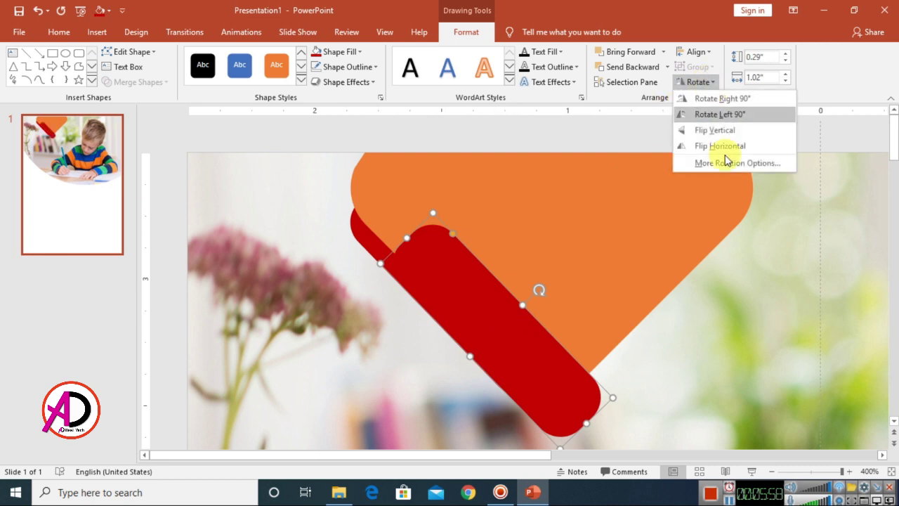
click(731, 146)
drag(528, 321, 691, 273)
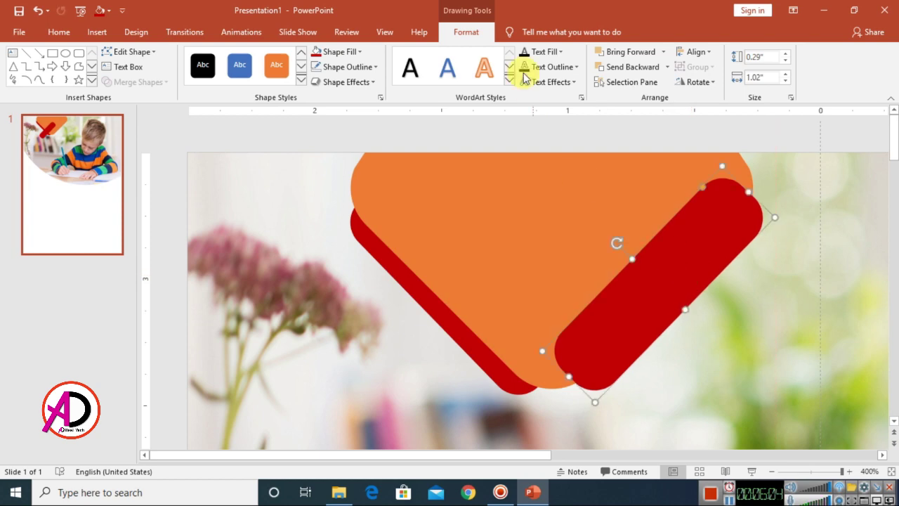
click(635, 67)
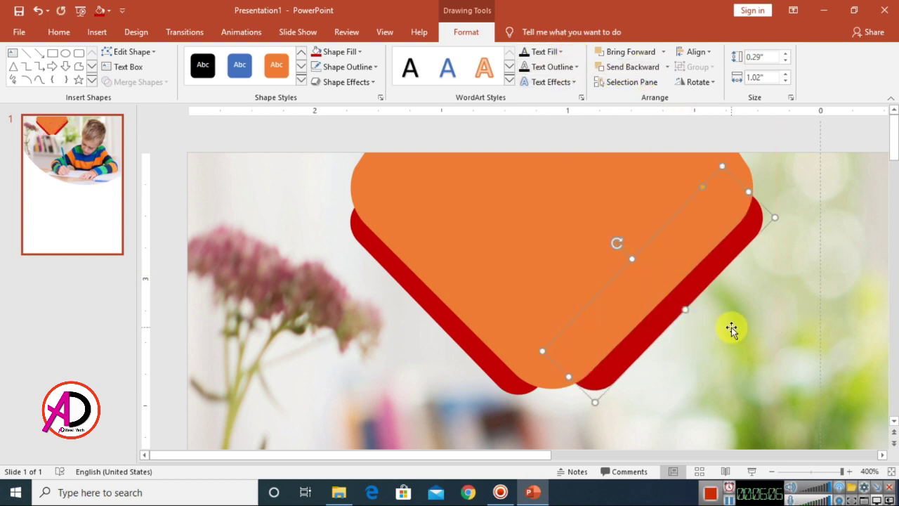
ctrl+scroll(731, 326, down, 5)
ctrl+scroll(731, 327, down, 5)
click(757, 315)
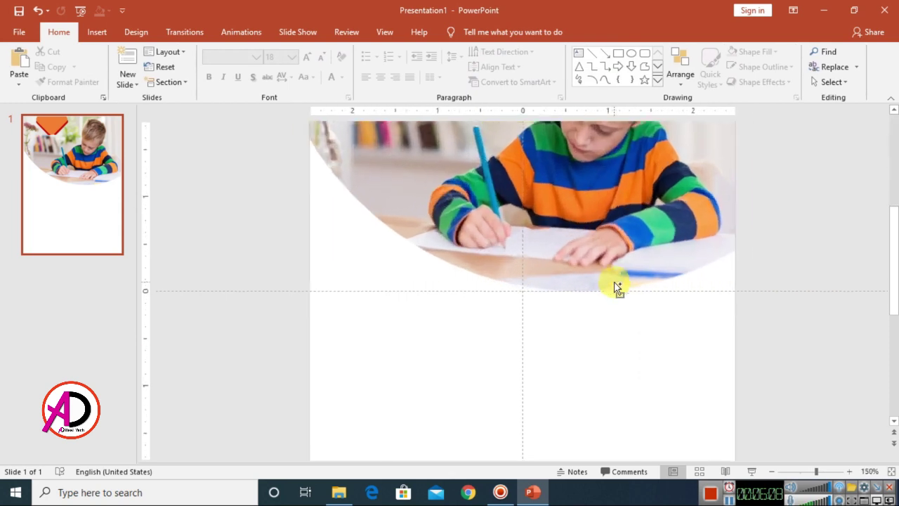
ctrl+scroll(615, 307, up, 6)
scroll(588, 298, up, 4)
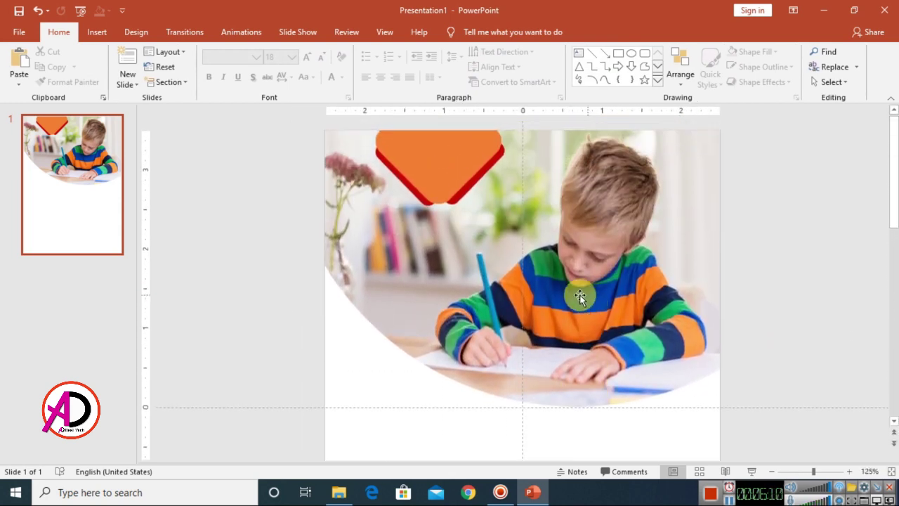
- Insert the Logo Png picture from this device onto the slide
click(97, 33)
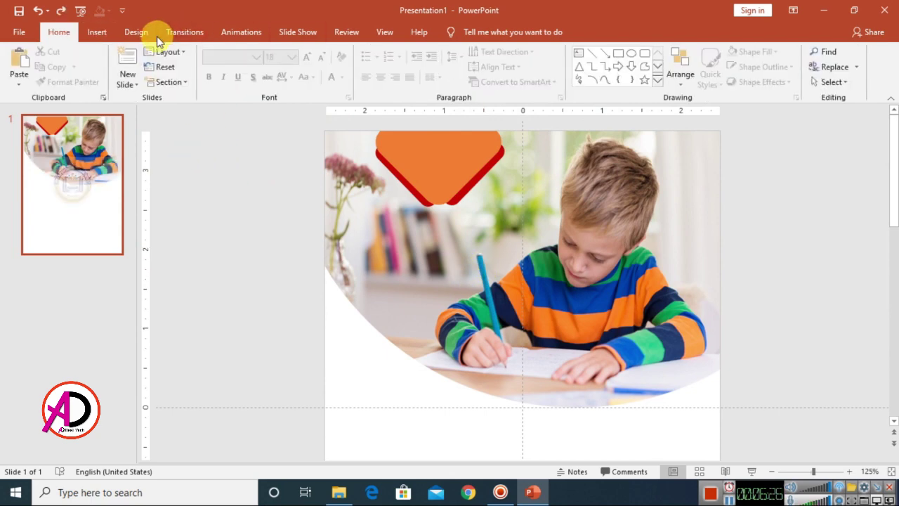
click(97, 32)
click(96, 67)
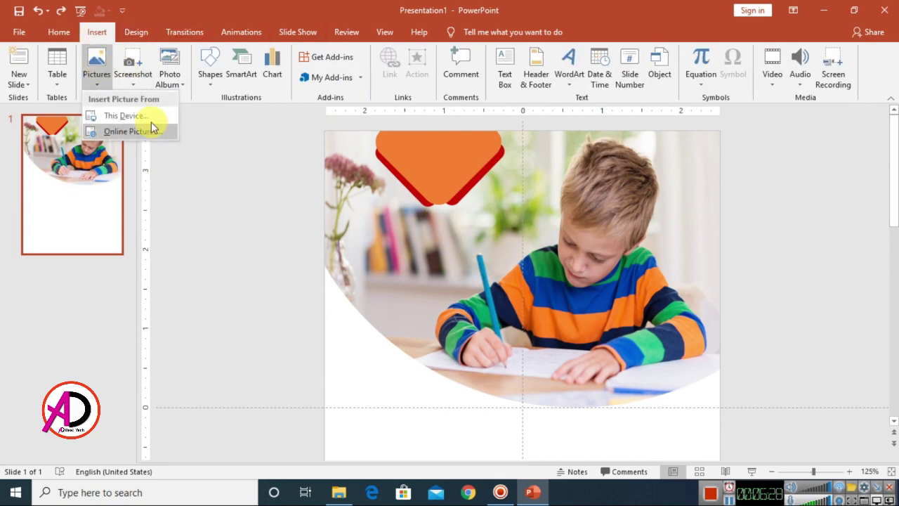
click(126, 116)
click(219, 251)
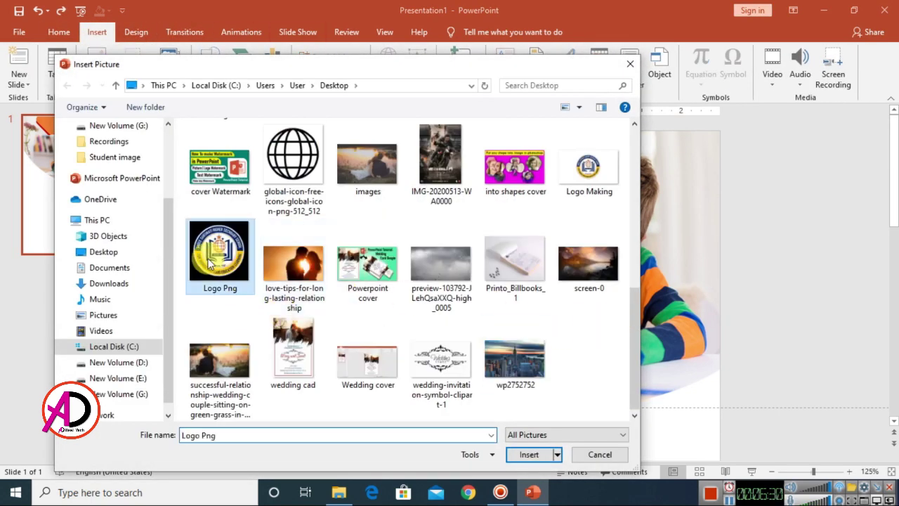
click(529, 455)
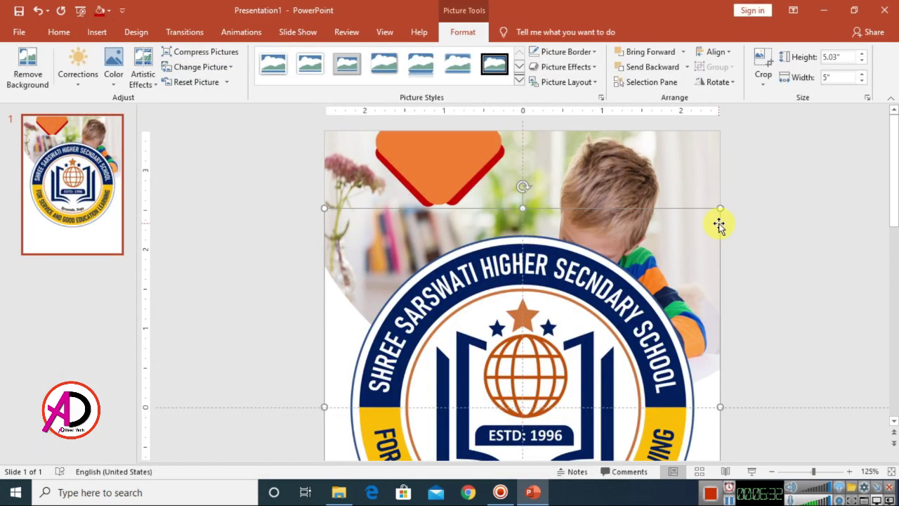
- Shrink the logo to about 0.84 inch and centre it on the top orange diamond
drag(720, 208, 485, 295)
drag(451, 266, 456, 140)
drag(498, 250, 470, 204)
scroll(469, 204, up, 2)
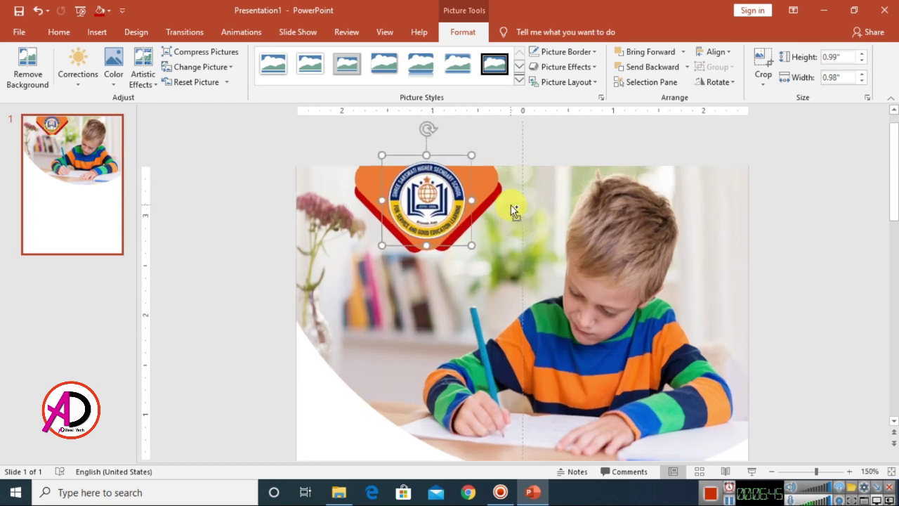
drag(466, 161, 456, 171)
drag(466, 141, 446, 166)
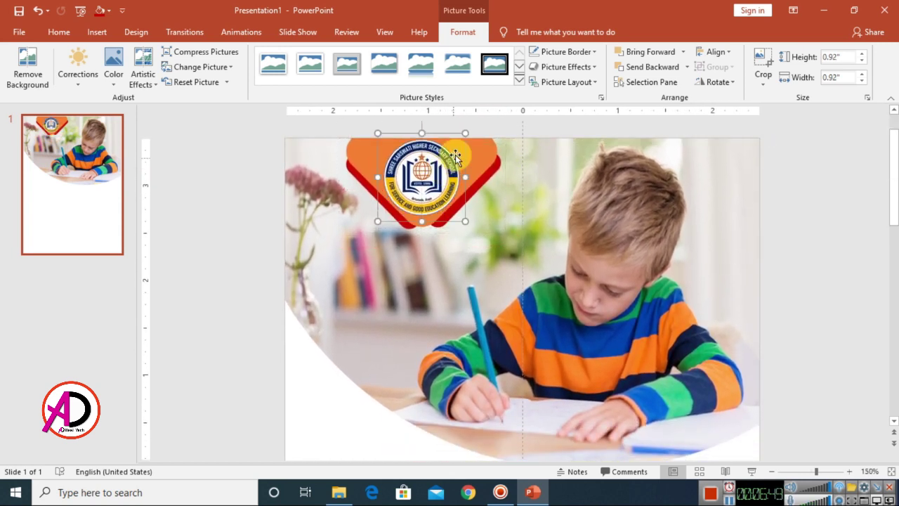
drag(467, 134, 457, 141)
drag(443, 172, 435, 163)
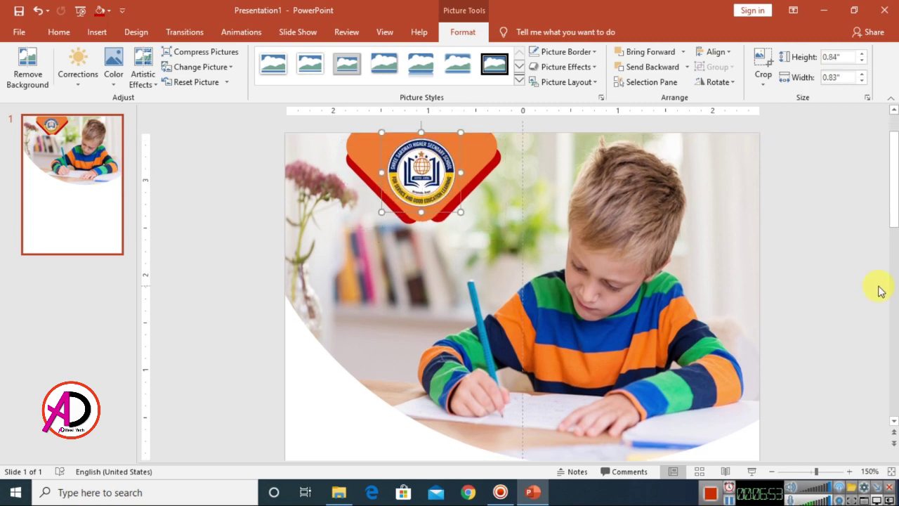
click(878, 289)
scroll(779, 271, down, 5)
- Draw a 1.56-inch blue rounded square on the left, below the photo
scroll(780, 303, down, 2)
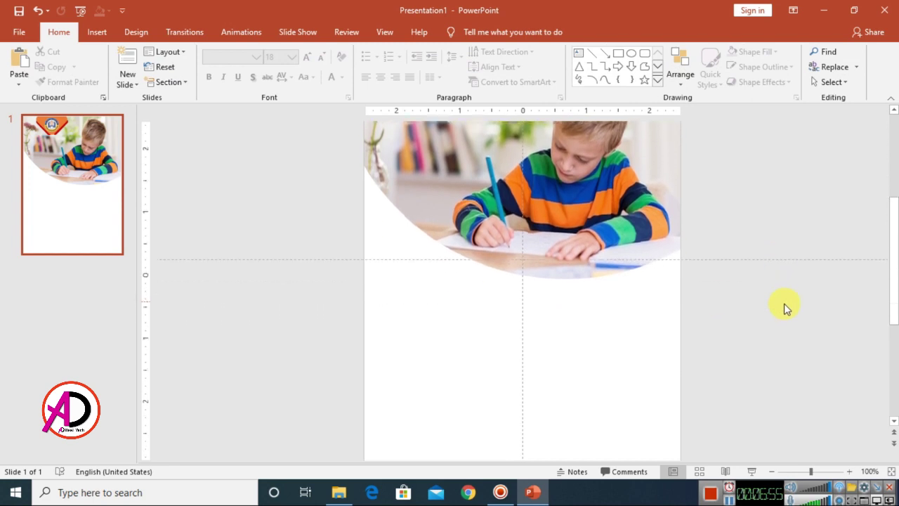
scroll(770, 262, up, 3)
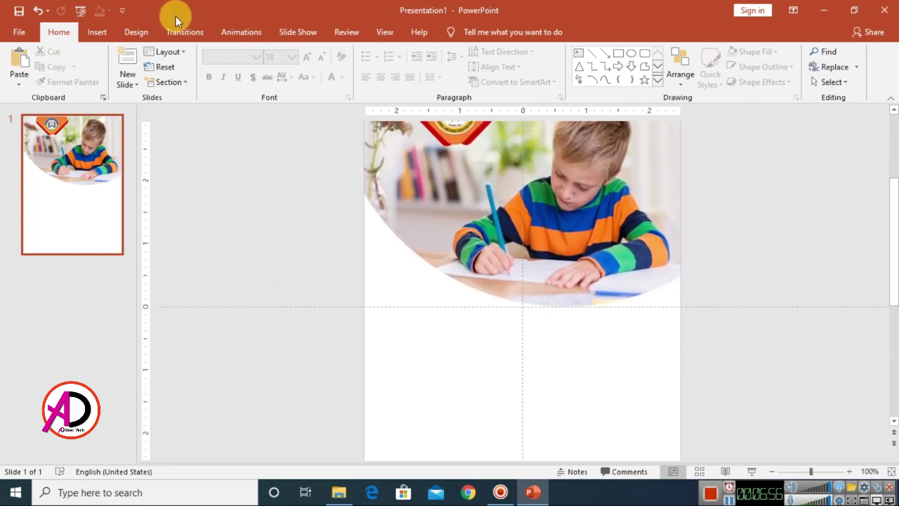
click(94, 33)
click(215, 73)
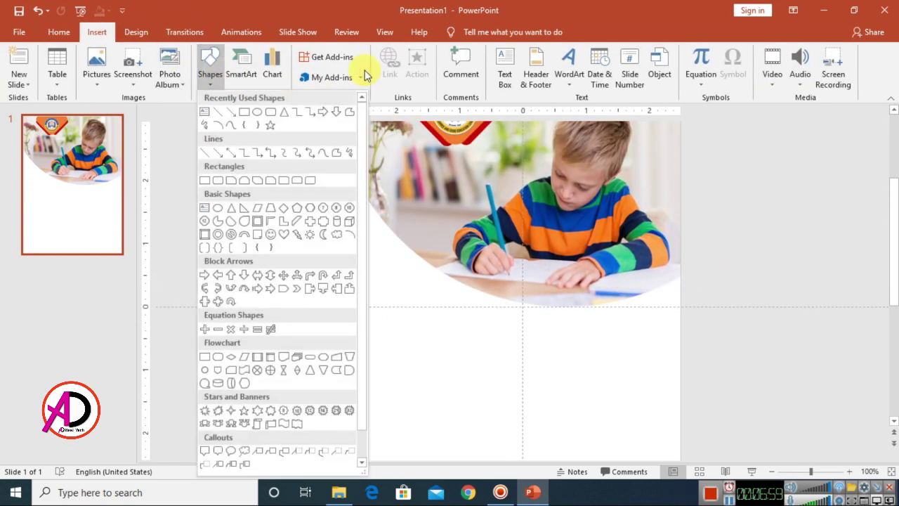
click(272, 116)
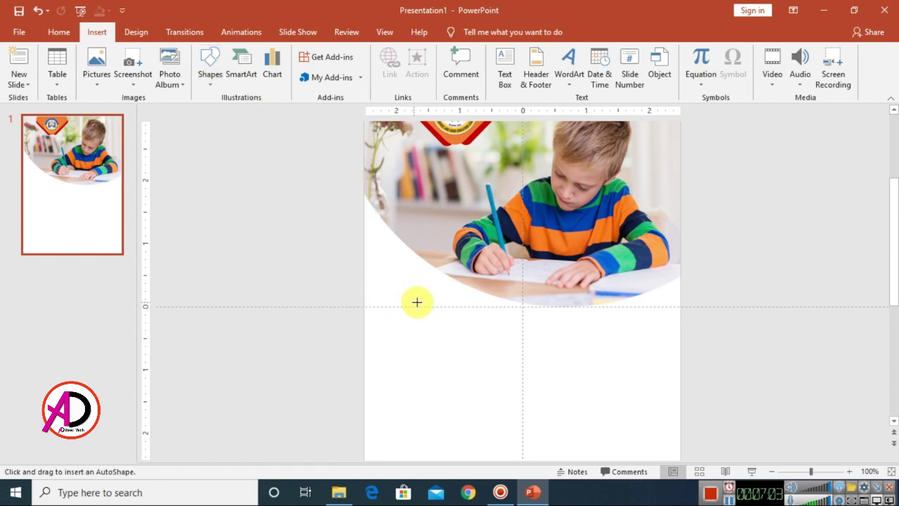
mouse_move(412, 295)
mouse_down()
mouse_move(484, 377)
mouse_move(513, 390)
mouse_move(482, 355)
mouse_move(538, 389)
mouse_move(512, 373)
mouse_up()
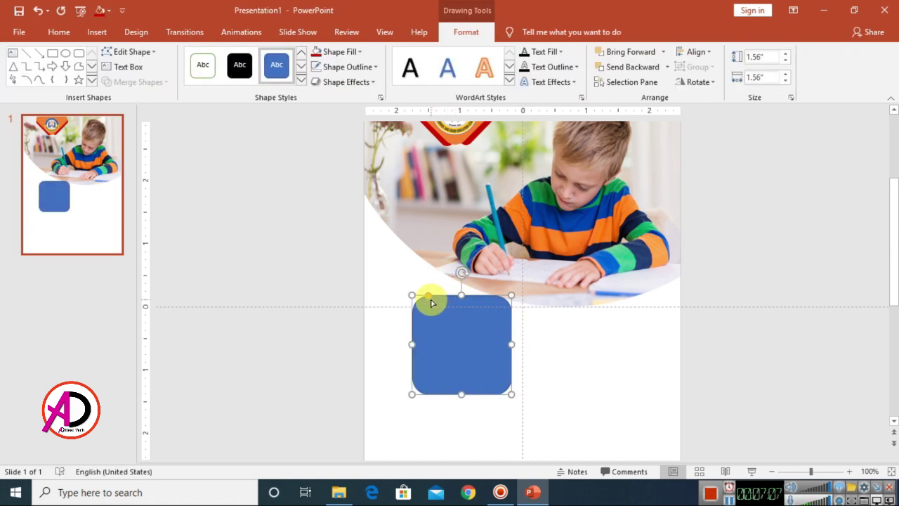
- Rotate the rounded square 45° into a diamond under the photo and duplicate it
drag(461, 274, 405, 308)
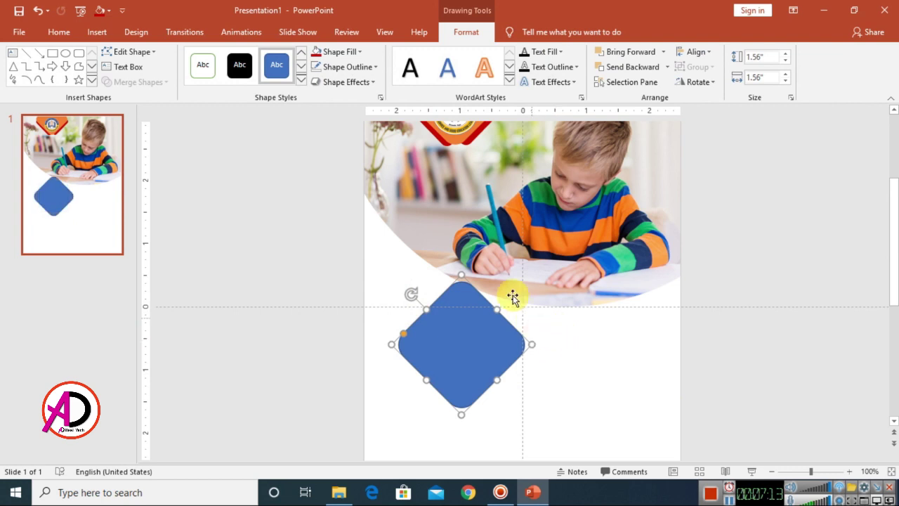
drag(496, 345, 603, 316)
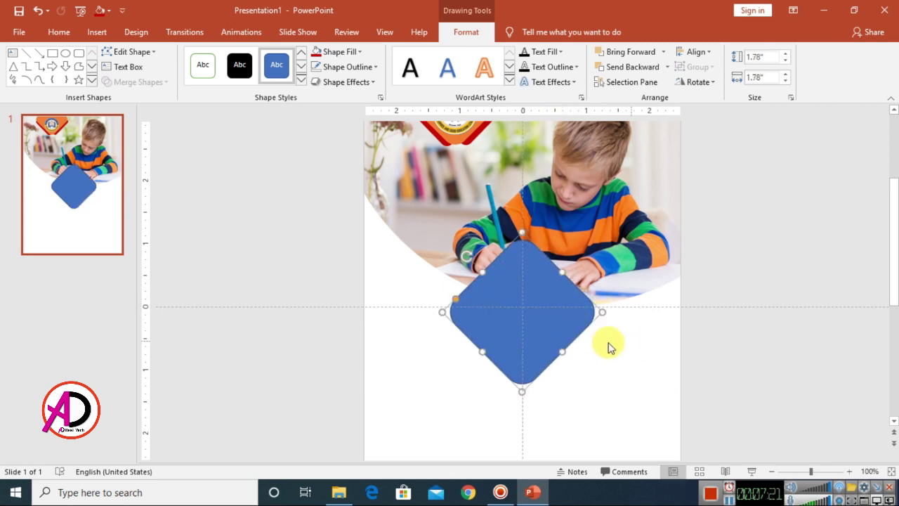
key(ctrl+d)
- Shrink the duplicate to 1.28 inches and place small diamonds left and right of centre
drag(555, 342, 487, 323)
drag(555, 311, 503, 309)
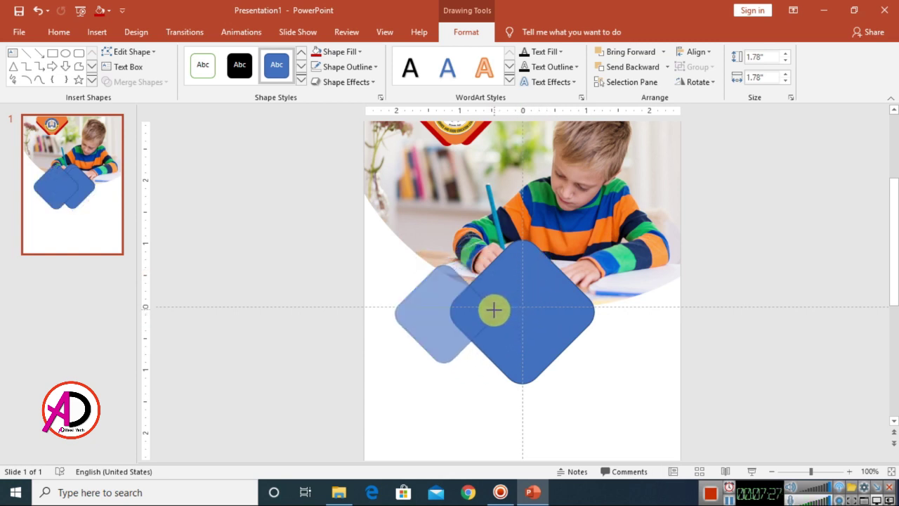
drag(499, 311, 502, 313)
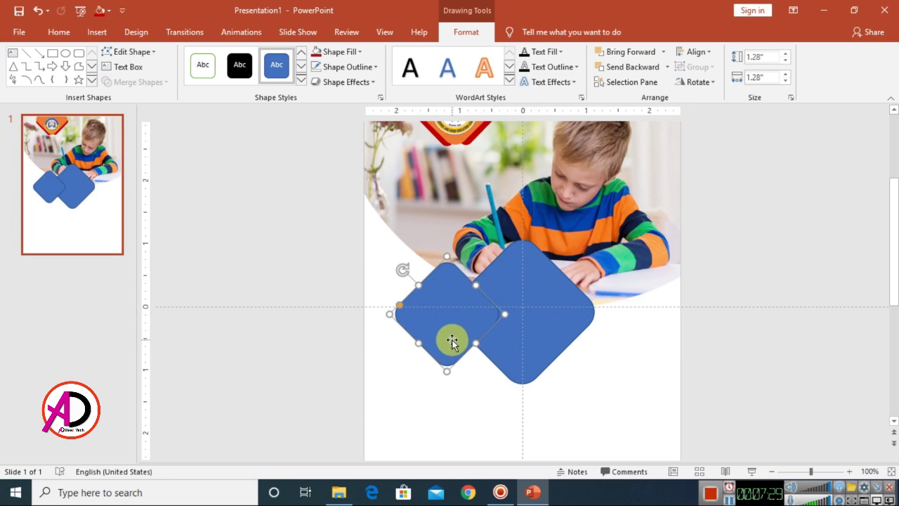
drag(454, 345, 631, 310)
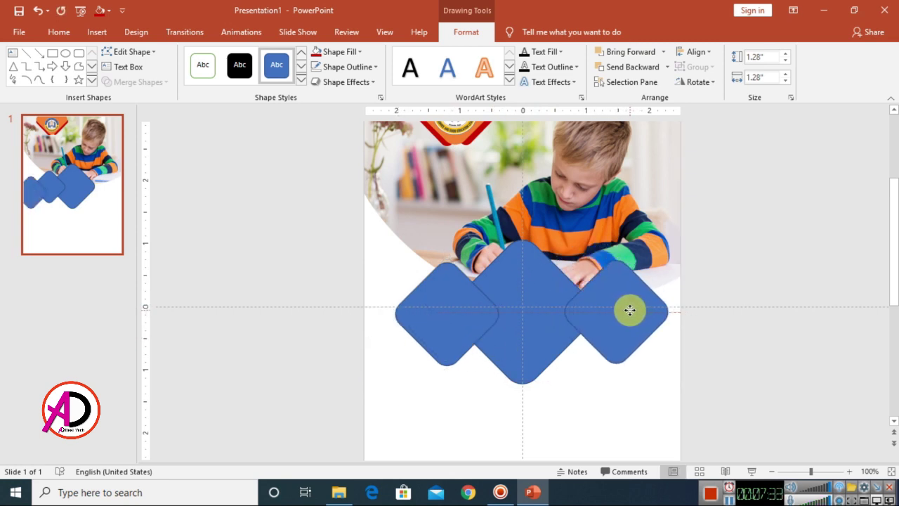
drag(443, 321, 429, 327)
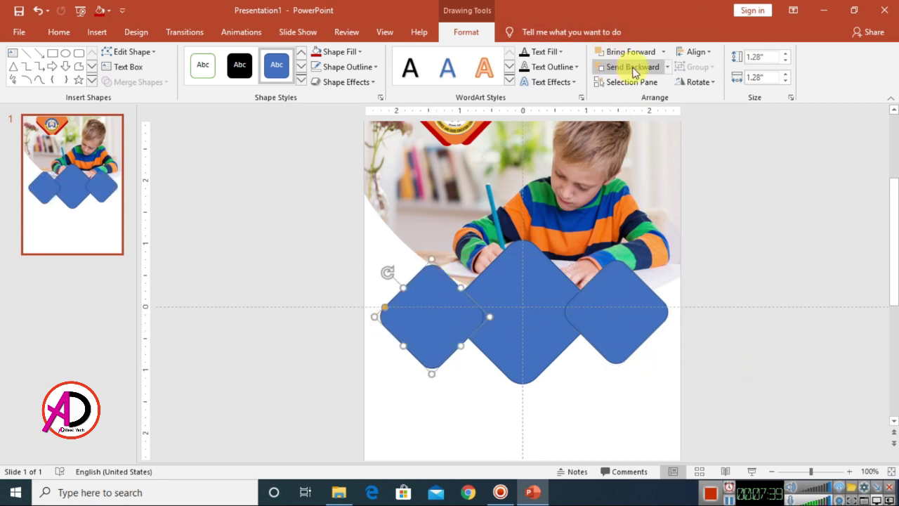
- Remove the outline from the large middle diamond
click(635, 326)
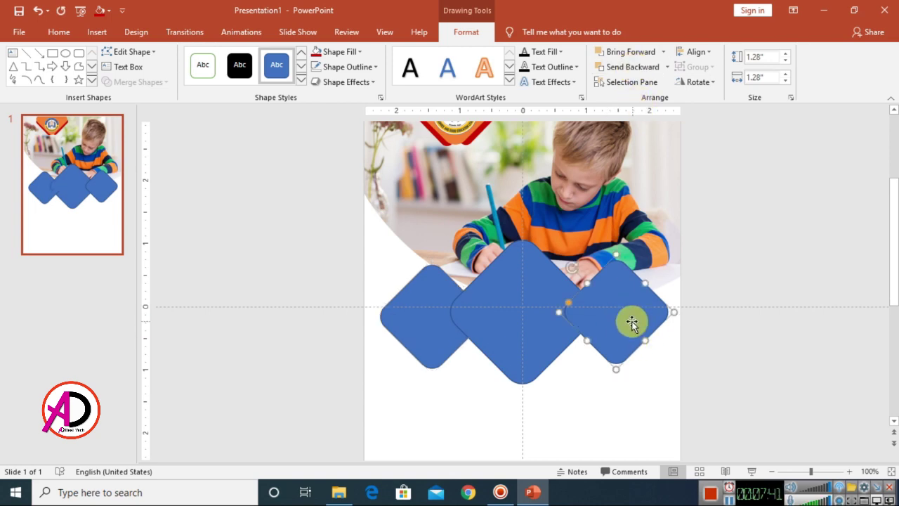
double_click(506, 297)
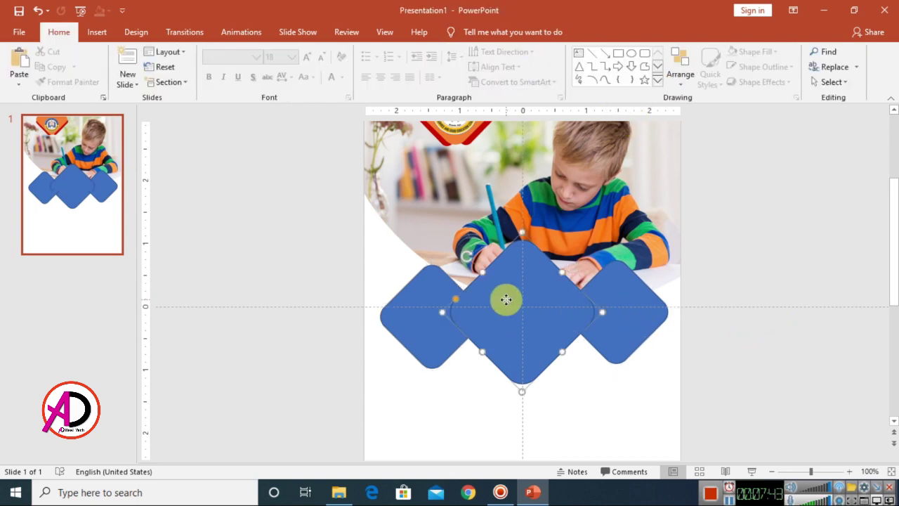
click(346, 66)
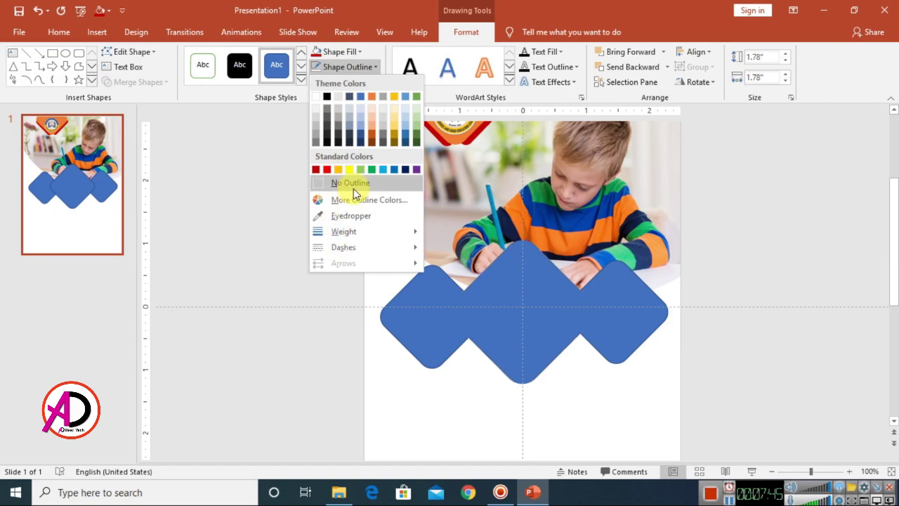
click(345, 181)
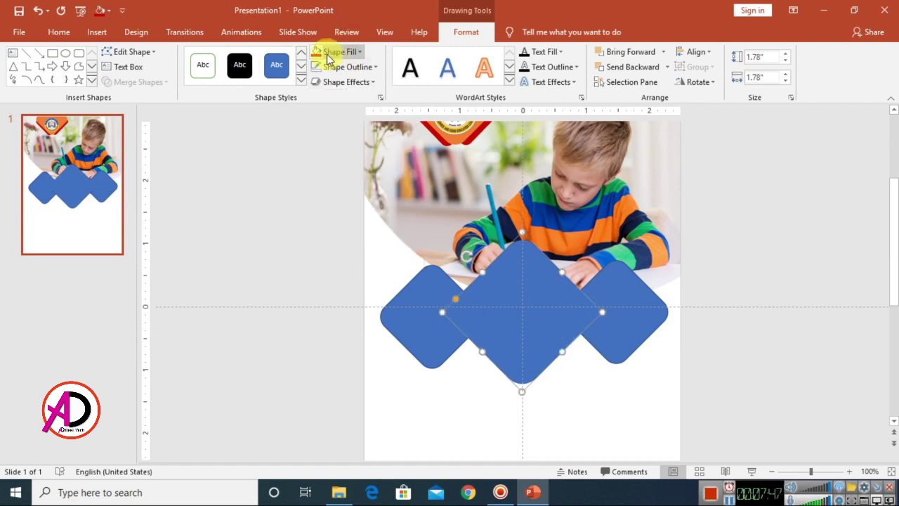
- Fill the middle diamond with the classmates photo from the Student folder
click(356, 52)
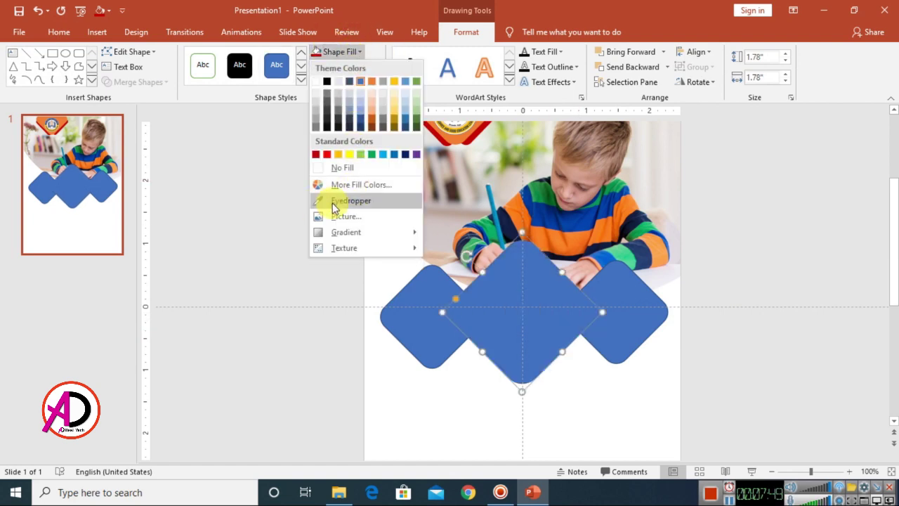
click(363, 215)
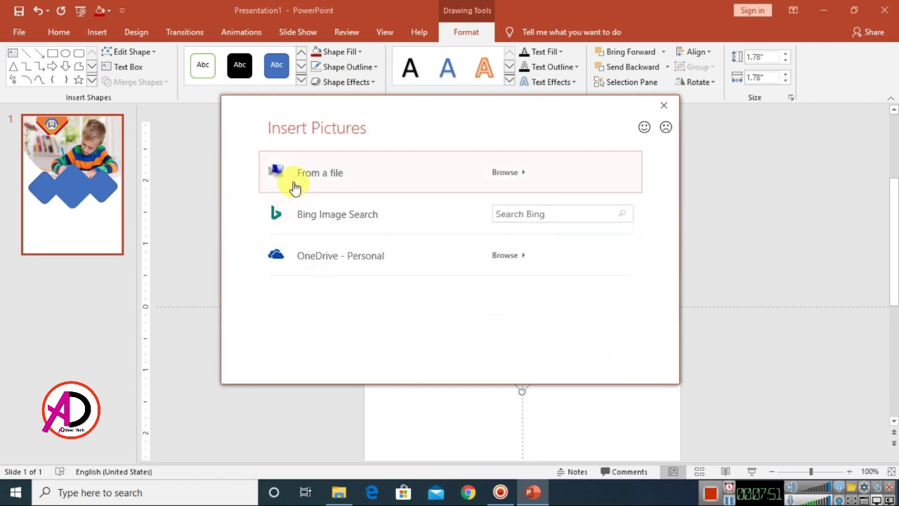
click(291, 184)
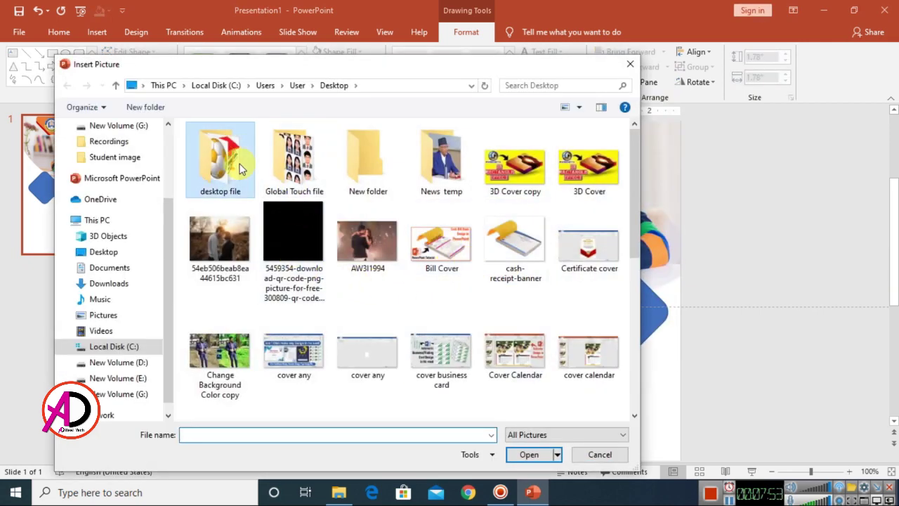
double_click(220, 160)
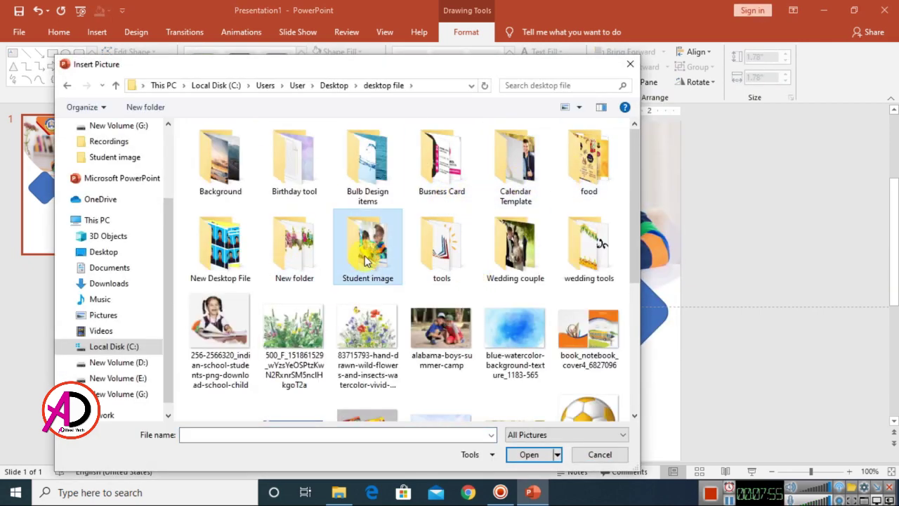
double_click(366, 257)
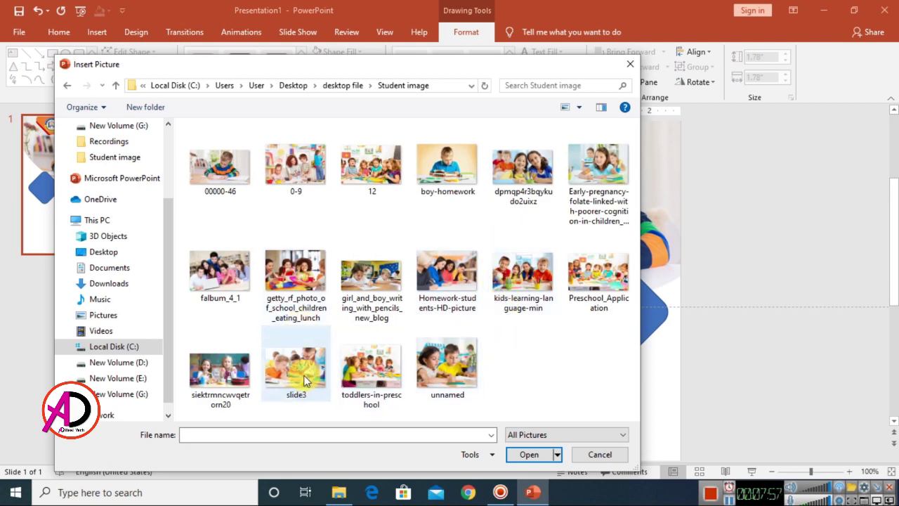
click(597, 199)
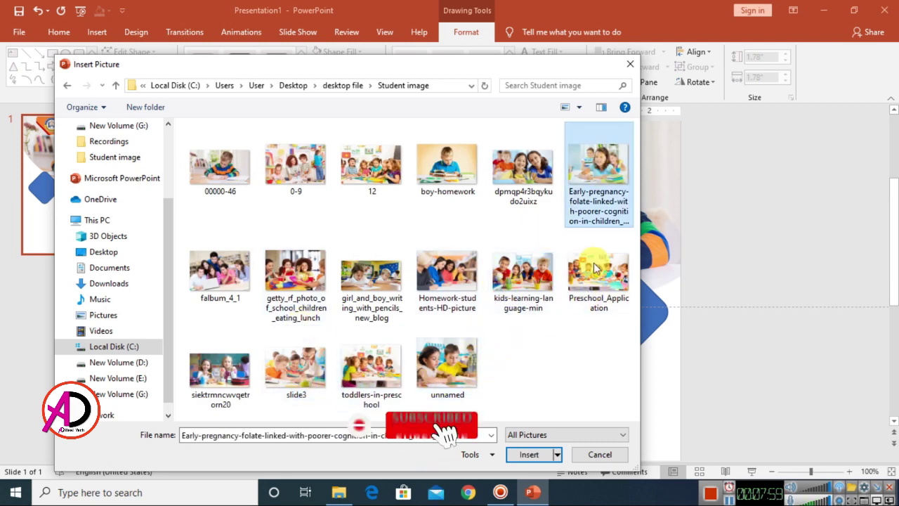
click(529, 455)
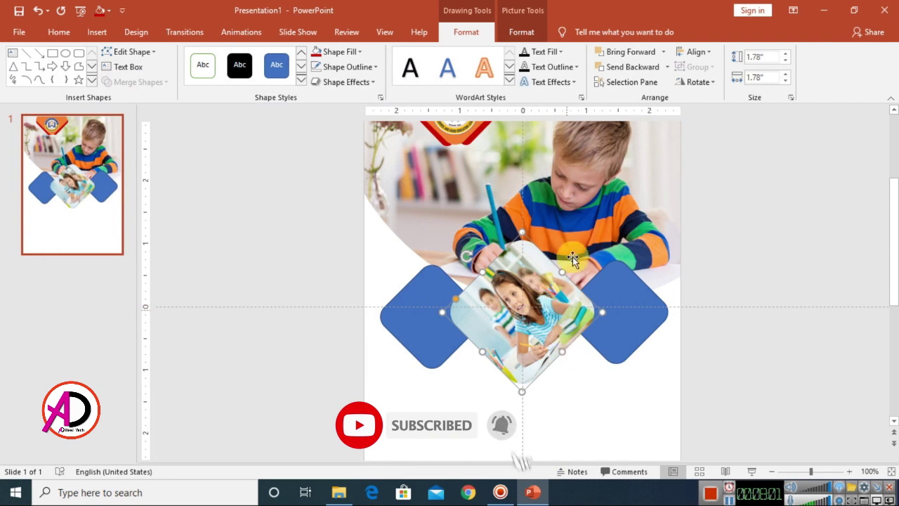
- Turn off Rotate with shape so the middle diamond's photo stays upright
click(379, 97)
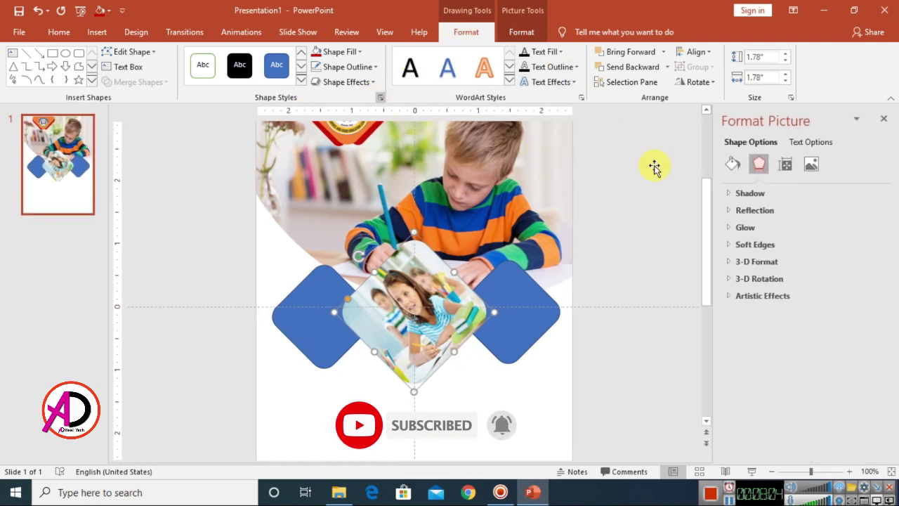
click(731, 166)
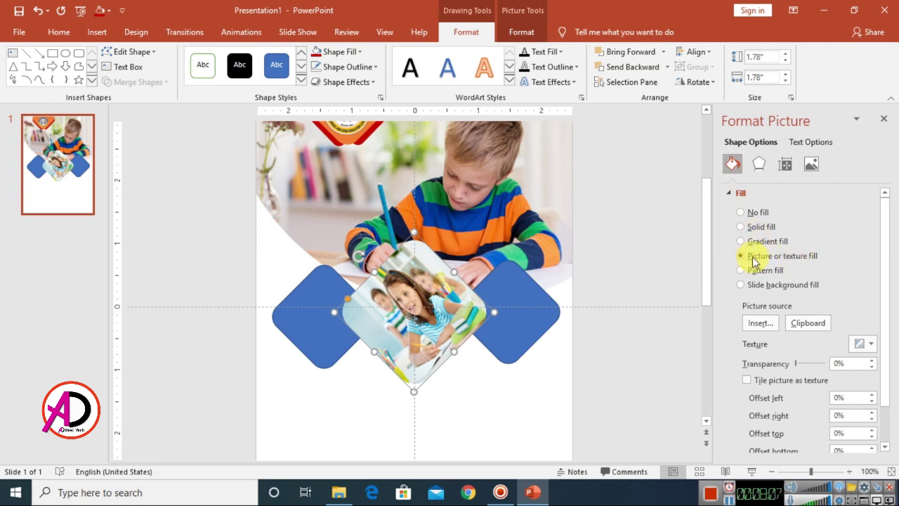
scroll(793, 337, down, 2)
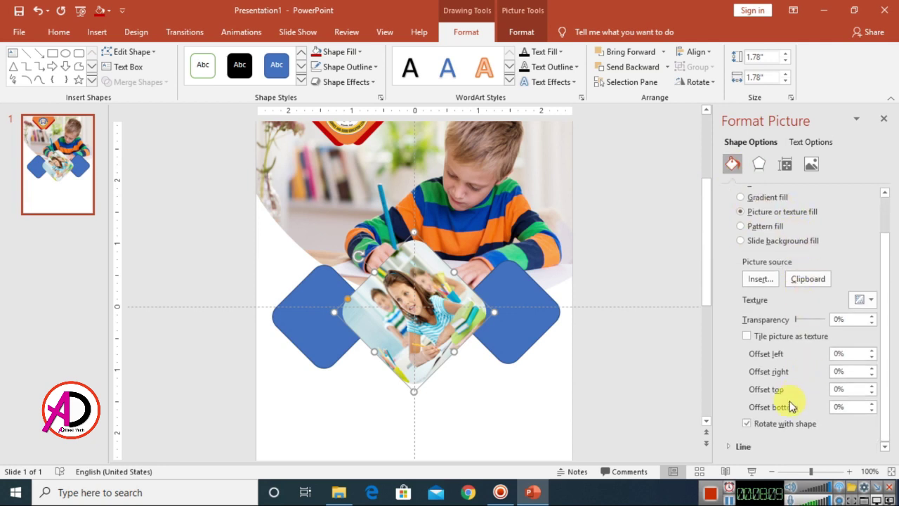
click(748, 424)
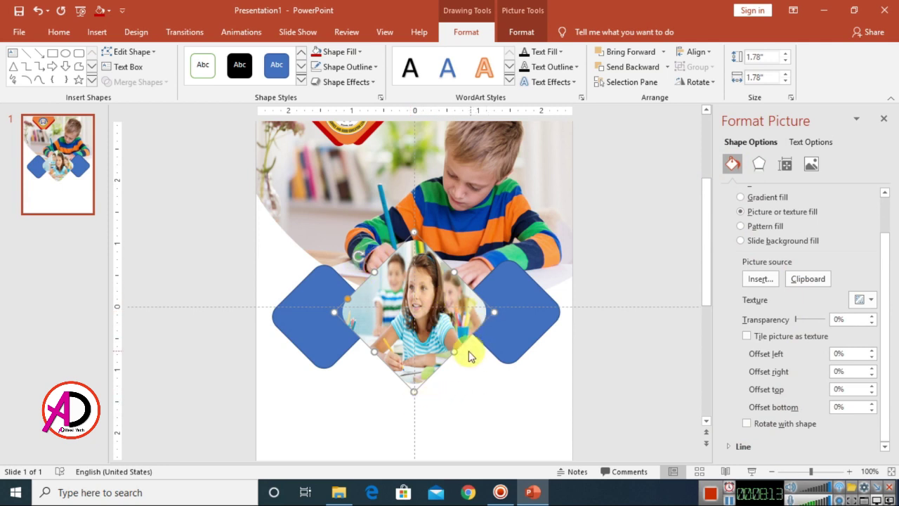
click(884, 121)
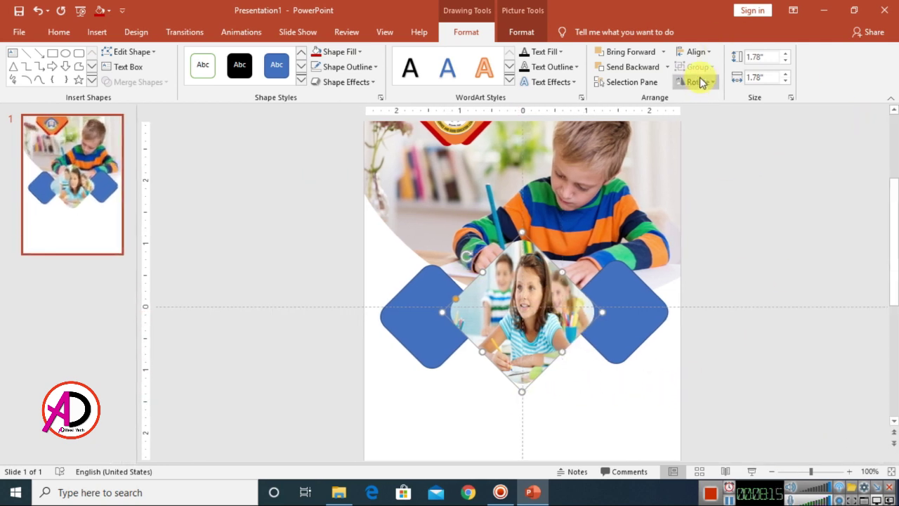
- Crop and reposition the photo so the girl's face is centred in the diamond
click(522, 29)
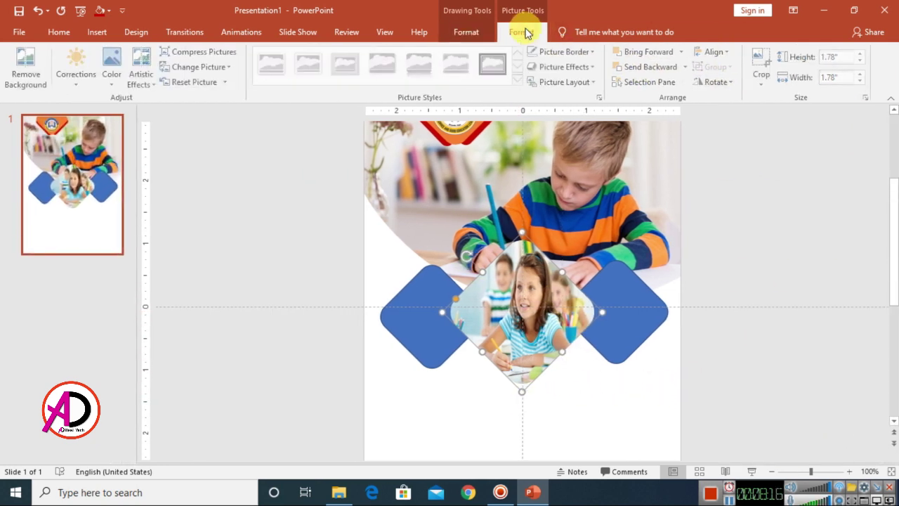
click(766, 59)
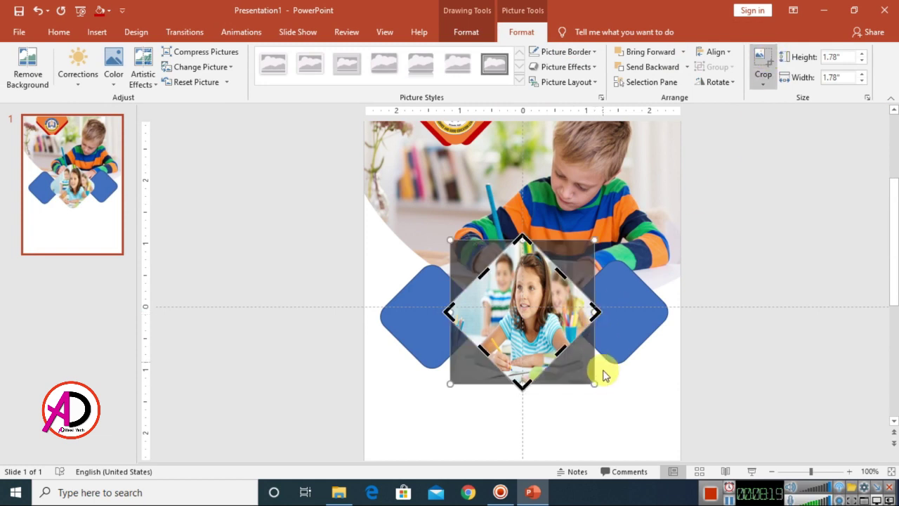
drag(592, 385, 617, 397)
drag(536, 405, 534, 390)
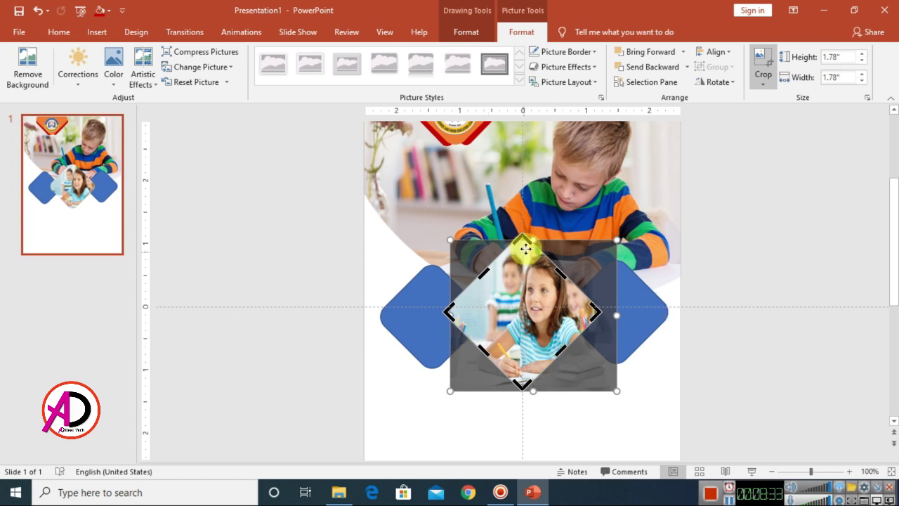
drag(535, 237, 536, 231)
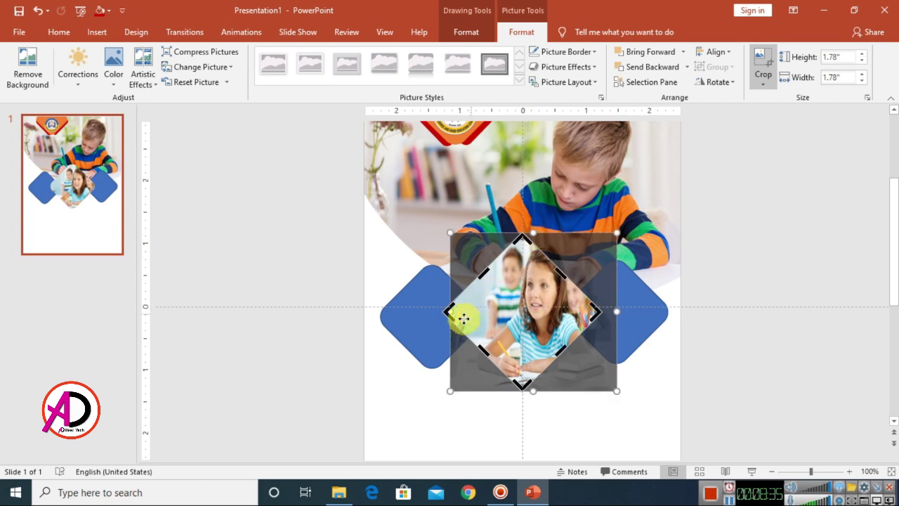
drag(450, 391, 419, 396)
drag(415, 327, 402, 326)
drag(509, 420, 506, 399)
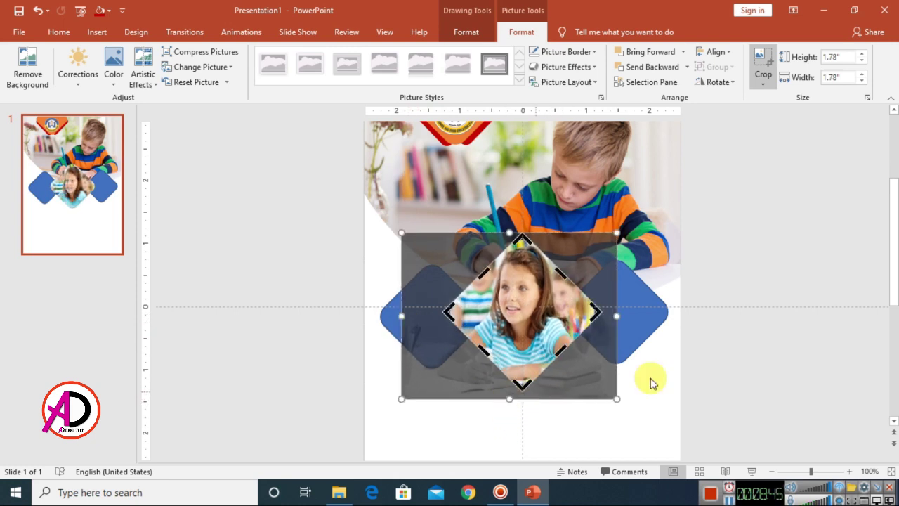
click(769, 315)
scroll(570, 343, down, 3)
scroll(602, 357, up, 2)
scroll(603, 357, down, 2)
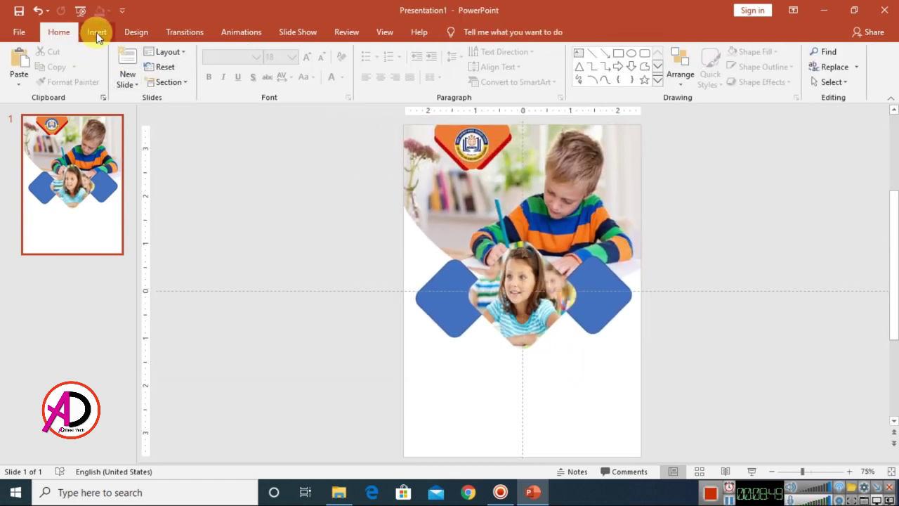
- Place an enlarged copy of the blue diamond over the centre photo diamond
click(463, 299)
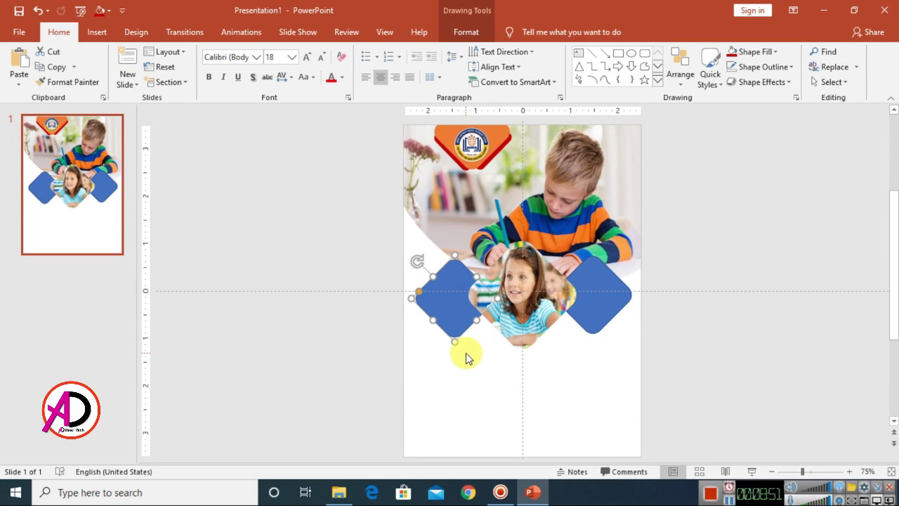
drag(460, 305, 523, 295)
scroll(637, 356, up, 5)
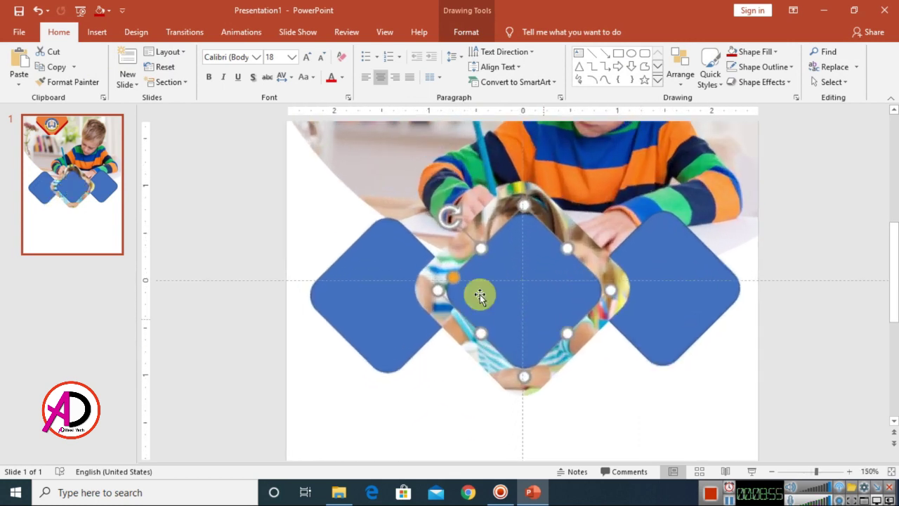
drag(610, 290, 631, 288)
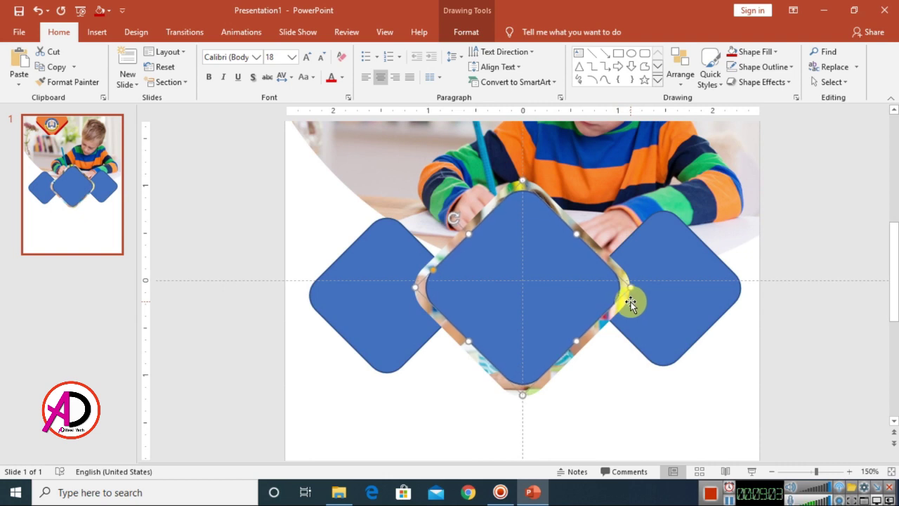
- Give the overlay diamond No Fill and a 3 pt white outline
click(462, 32)
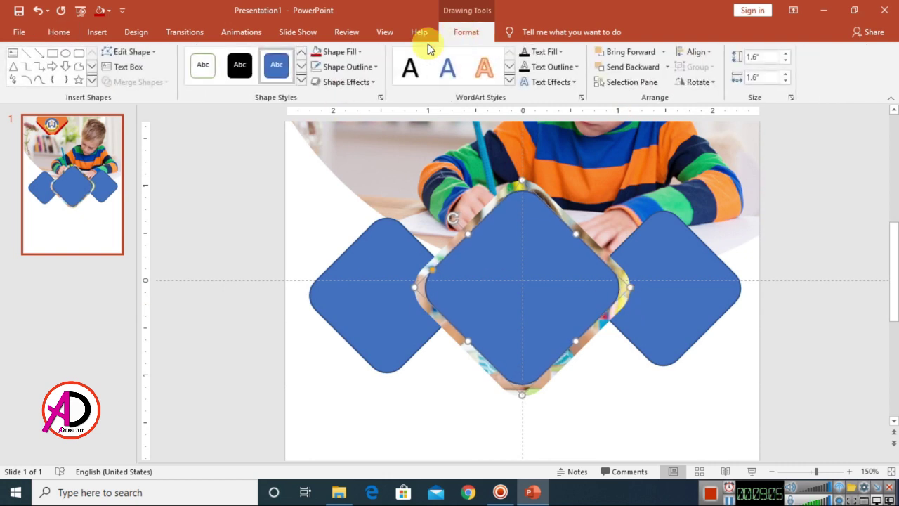
click(349, 54)
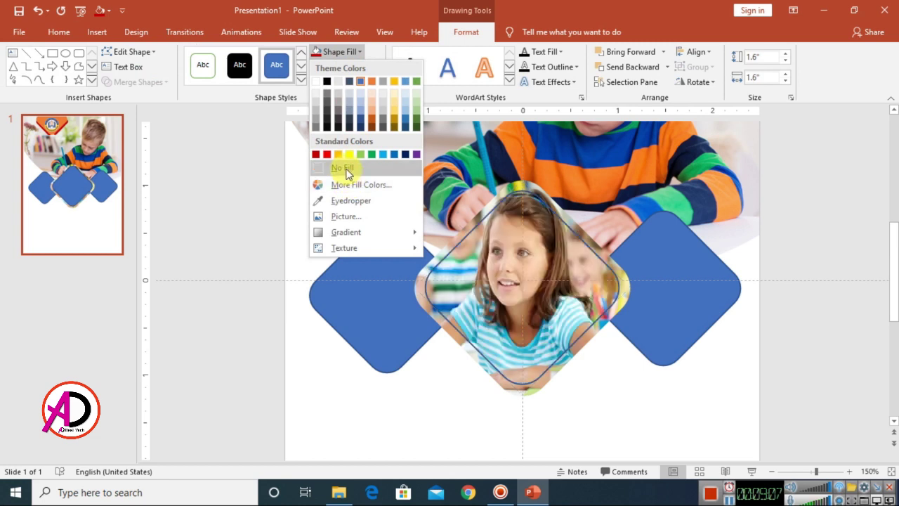
click(345, 170)
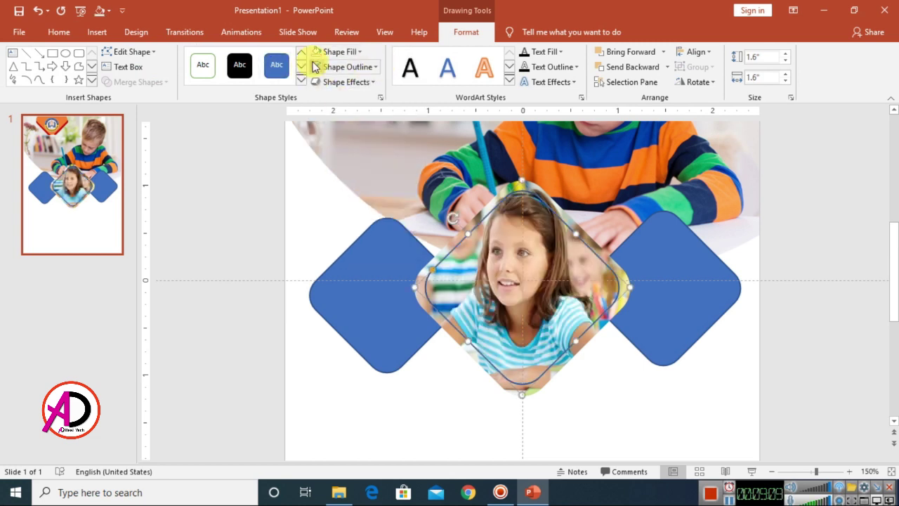
click(343, 68)
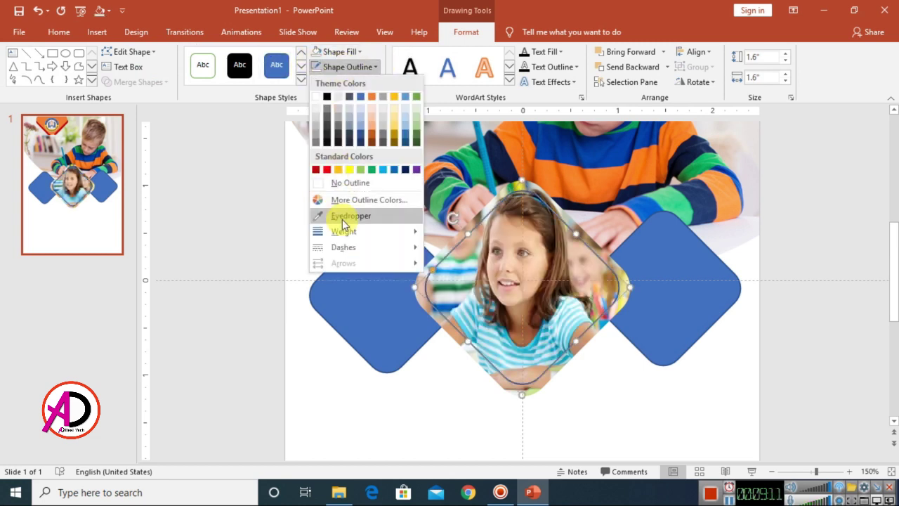
mouse_move(345, 232)
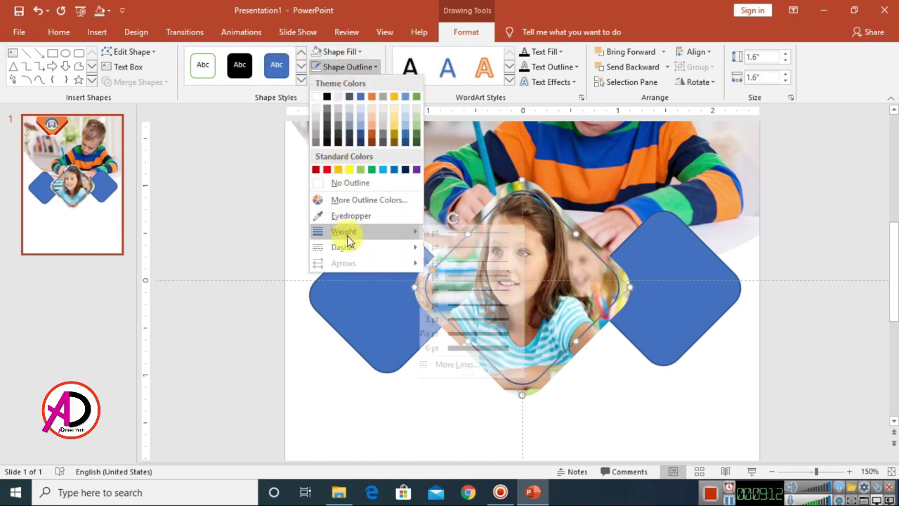
click(477, 318)
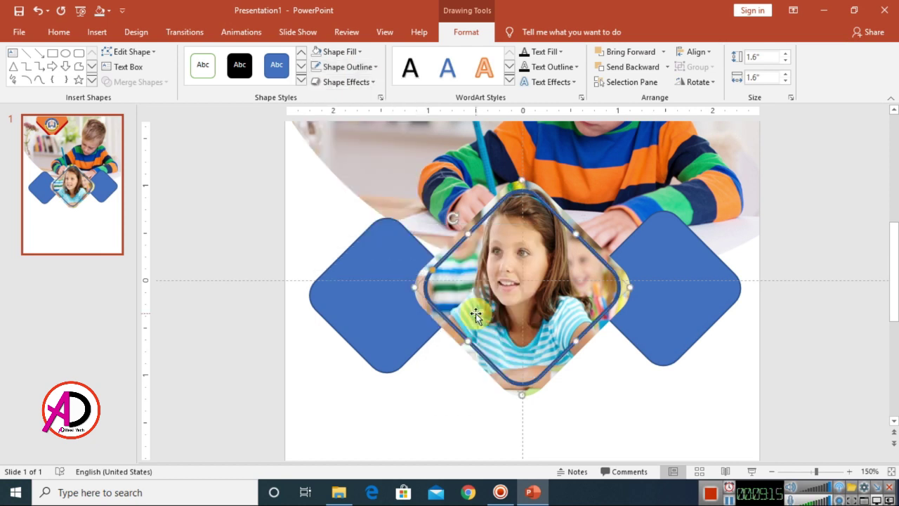
click(350, 67)
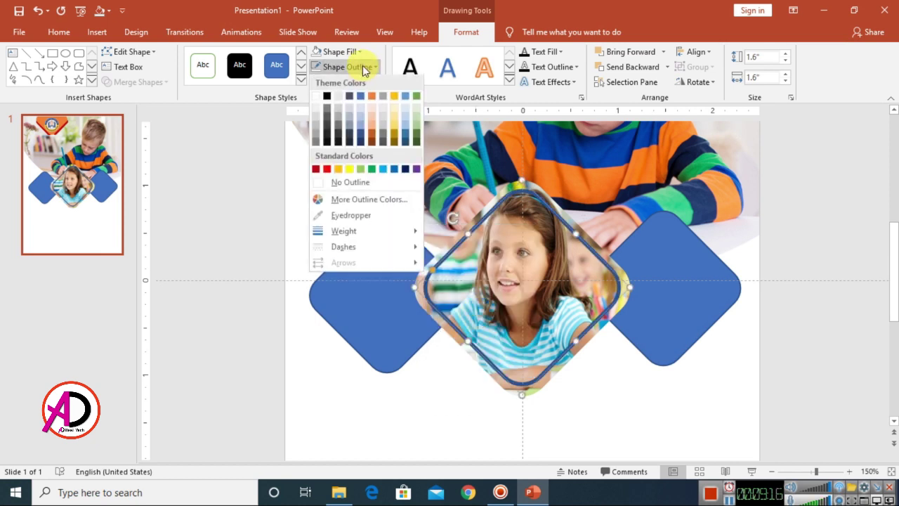
click(320, 100)
click(741, 302)
scroll(601, 339, down, 10)
scroll(600, 338, up, 5)
click(434, 304)
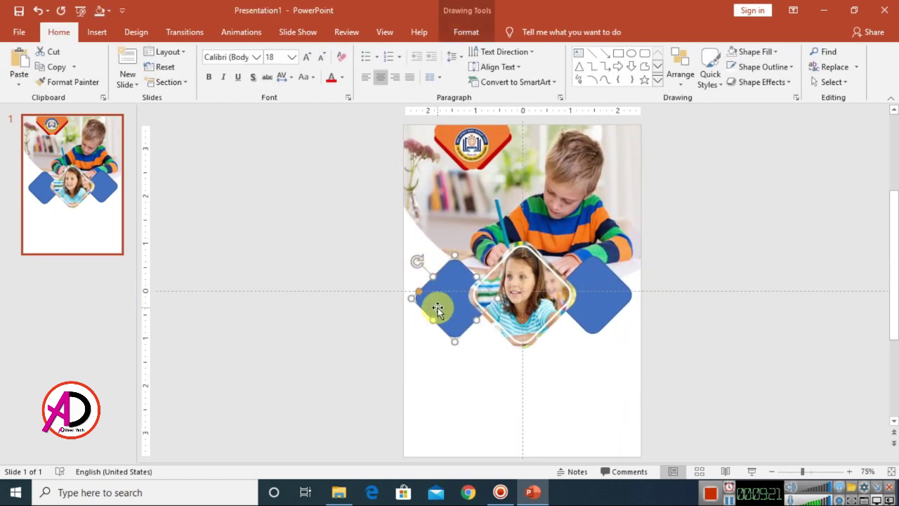
- Fill the left diamond with the 'unnamed' classroom photo from file
click(465, 31)
click(338, 52)
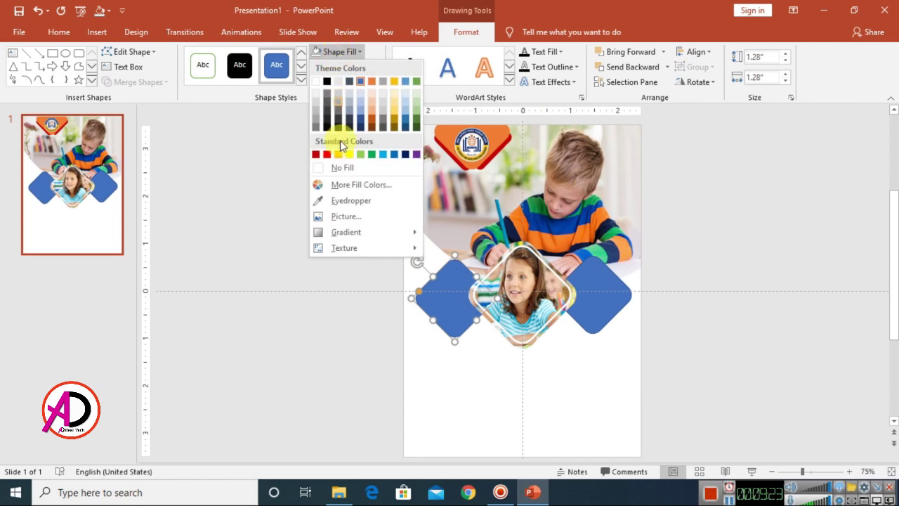
click(340, 216)
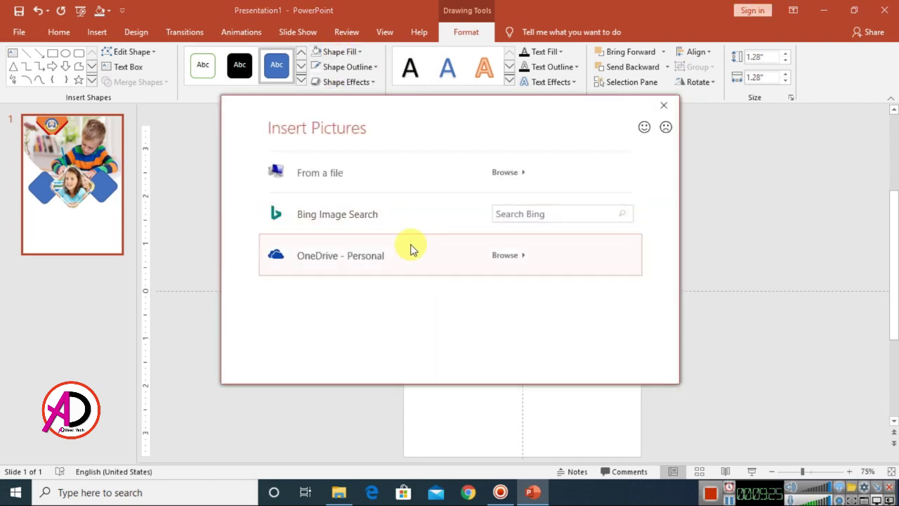
click(328, 187)
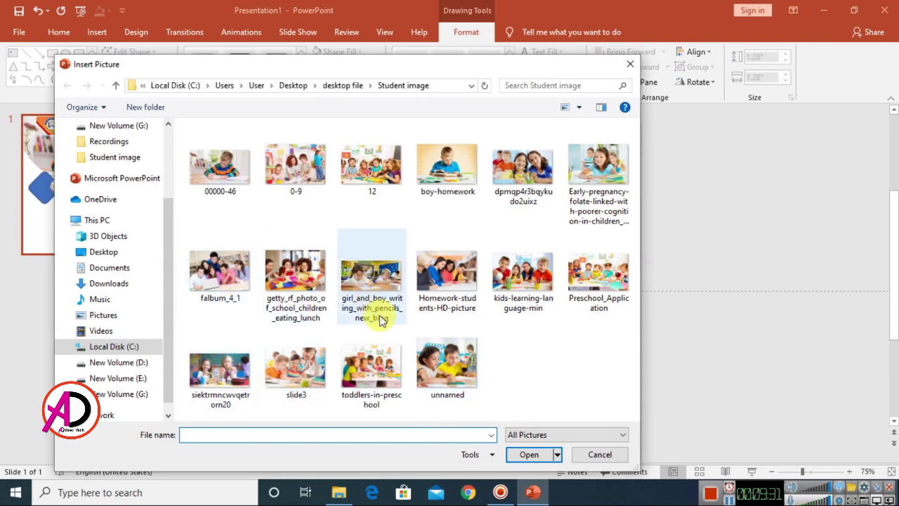
click(450, 374)
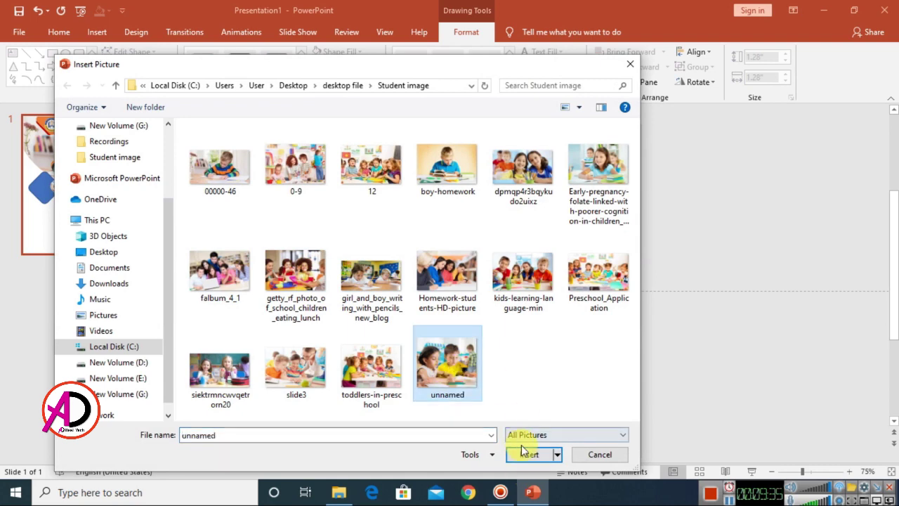
click(527, 454)
- Keep the left photo upright and set its left offset to -19%
scroll(602, 355, up, 7)
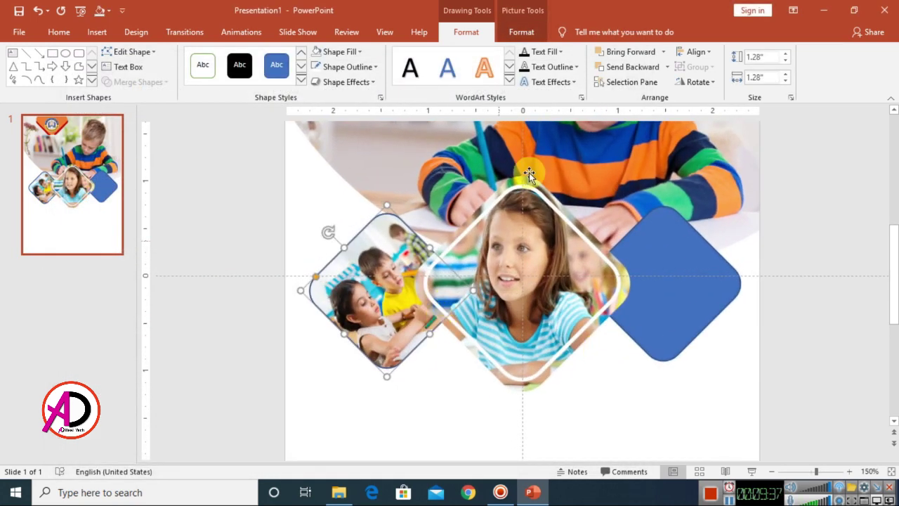
click(379, 97)
click(735, 167)
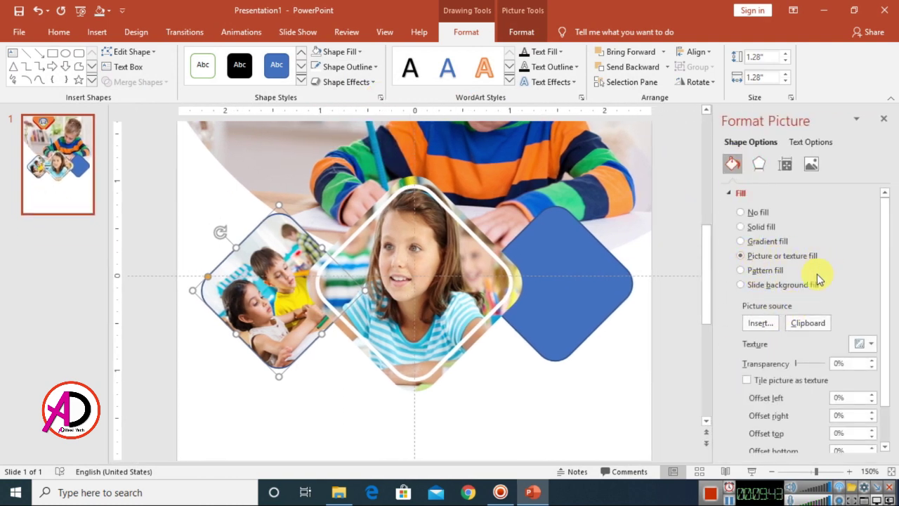
scroll(822, 270, down, 2)
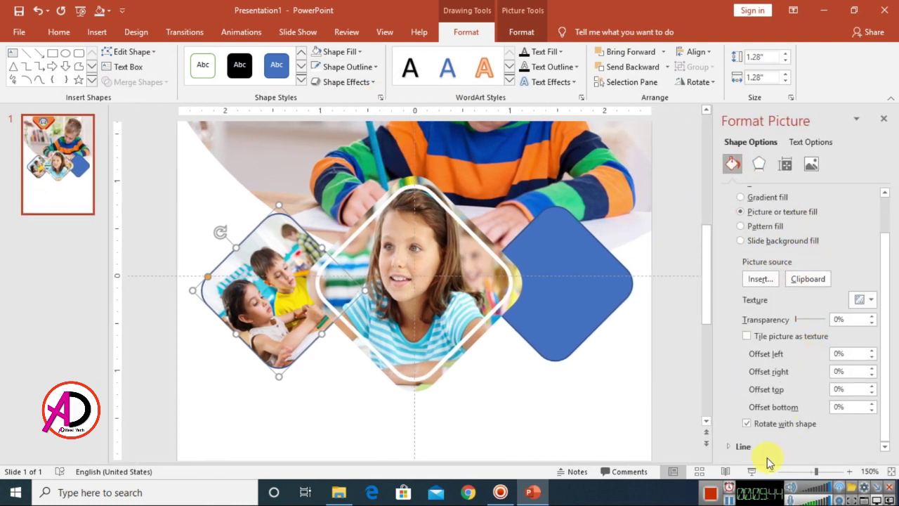
click(748, 424)
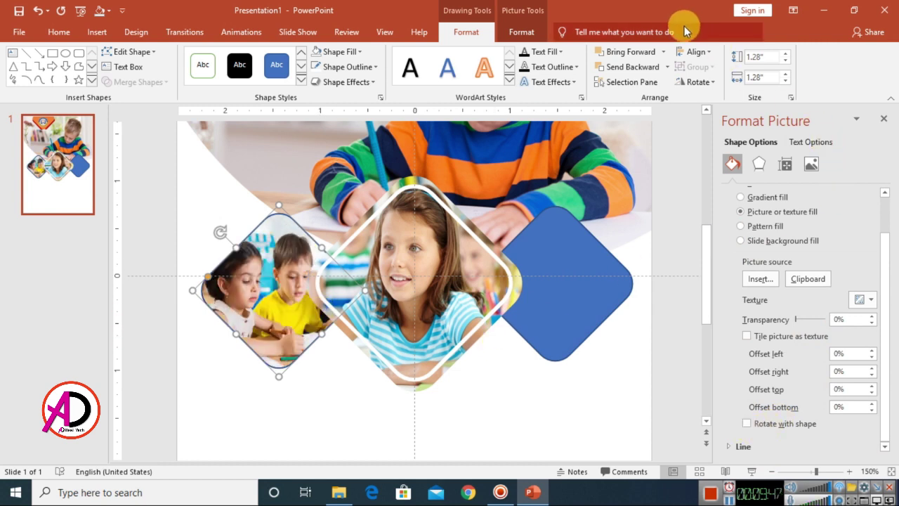
click(872, 350)
click(872, 351)
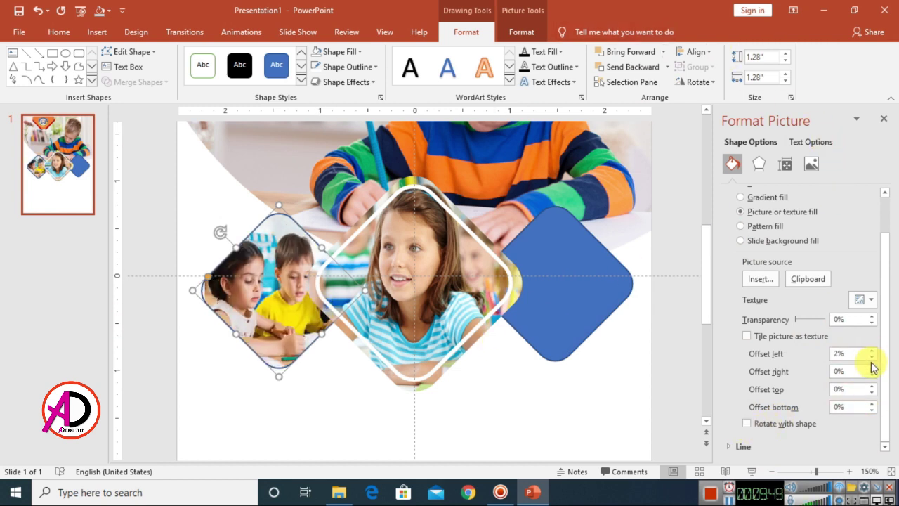
click(872, 358)
click(872, 358)
click(871, 359)
click(872, 359)
click(872, 358)
click(872, 358)
click(872, 358)
click(872, 359)
click(872, 359)
click(872, 358)
click(872, 359)
click(872, 358)
click(872, 358)
click(872, 358)
click(871, 358)
click(872, 358)
click(872, 358)
click(872, 358)
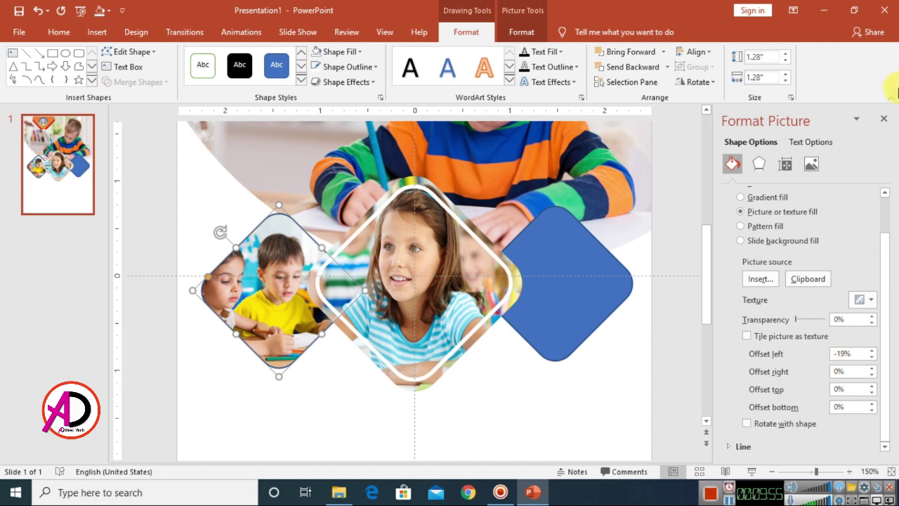
click(884, 119)
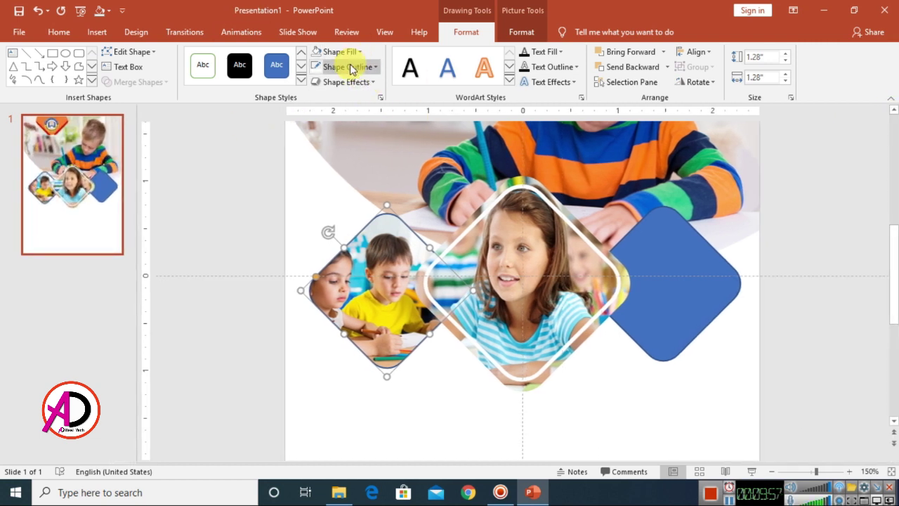
- Outline the left photo diamond in orange at 3 pt weight
click(350, 67)
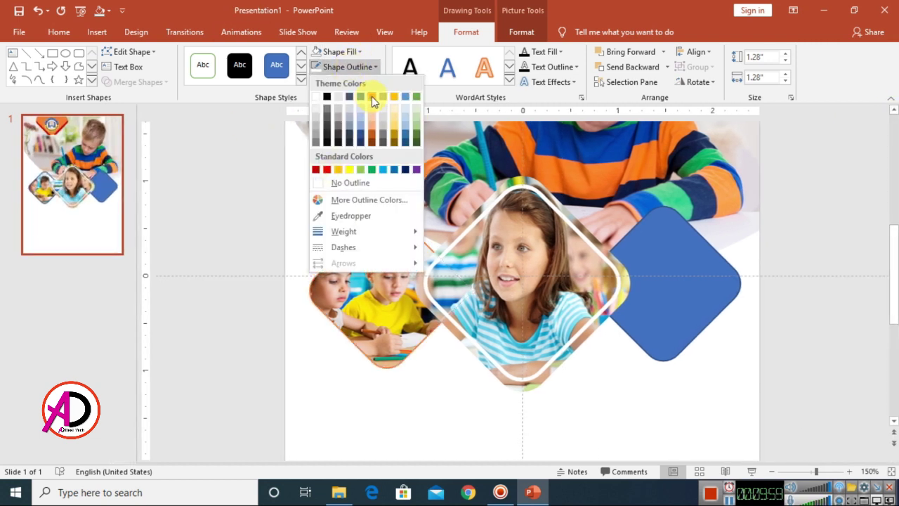
click(338, 170)
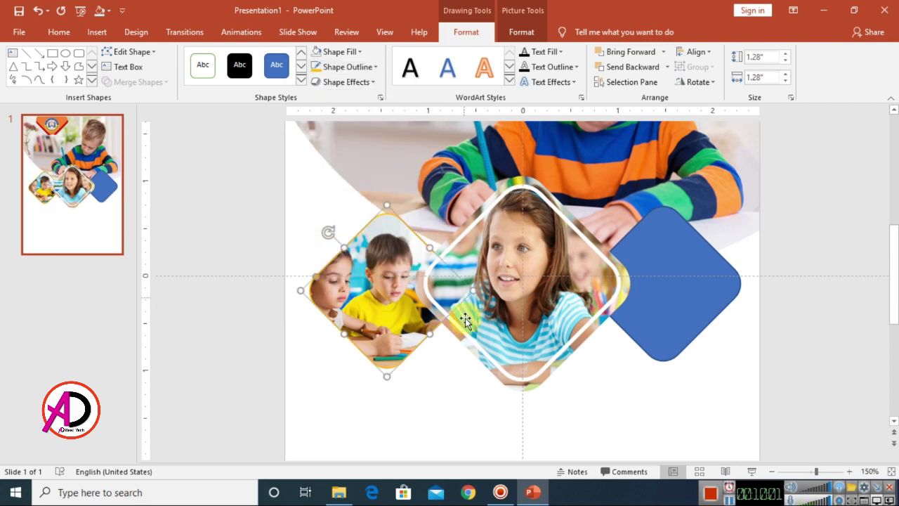
click(366, 67)
mouse_move(347, 231)
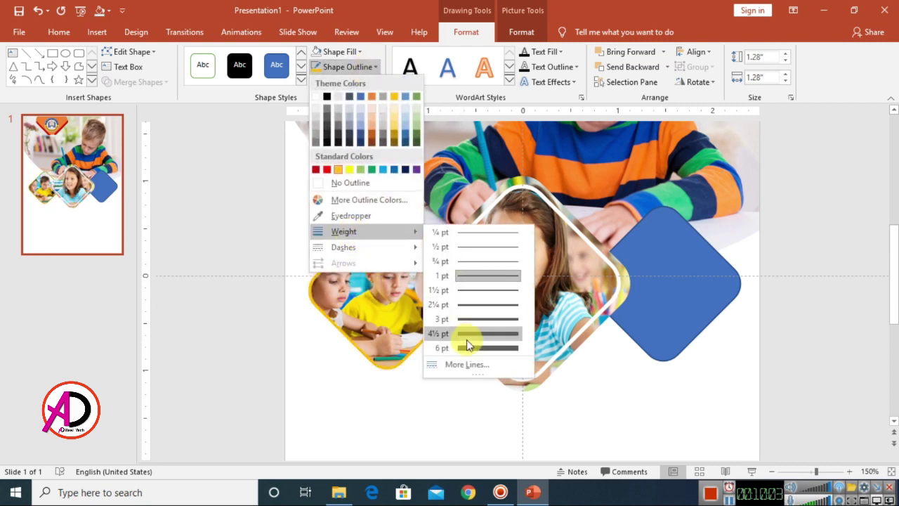
click(469, 320)
ctrl+scroll(818, 361, down, 2)
click(635, 299)
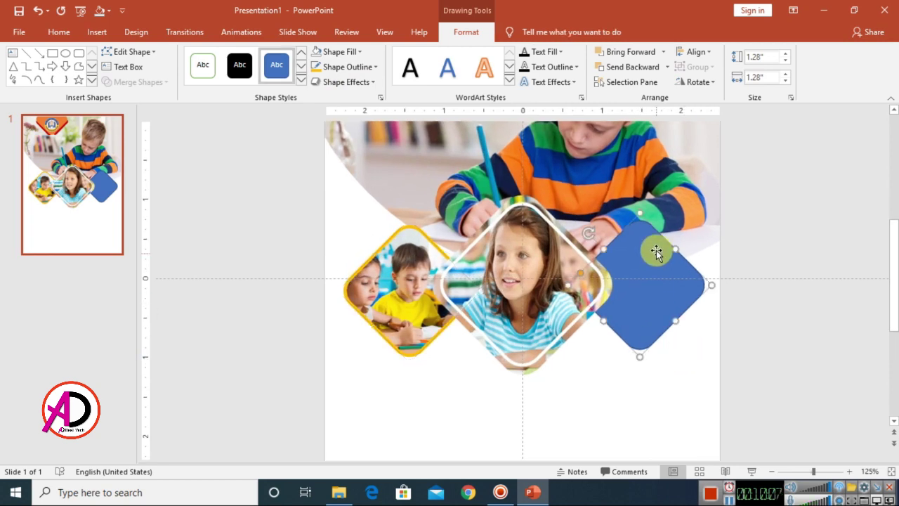
- Fill the right diamond with the slide3 classroom photo from file
click(343, 52)
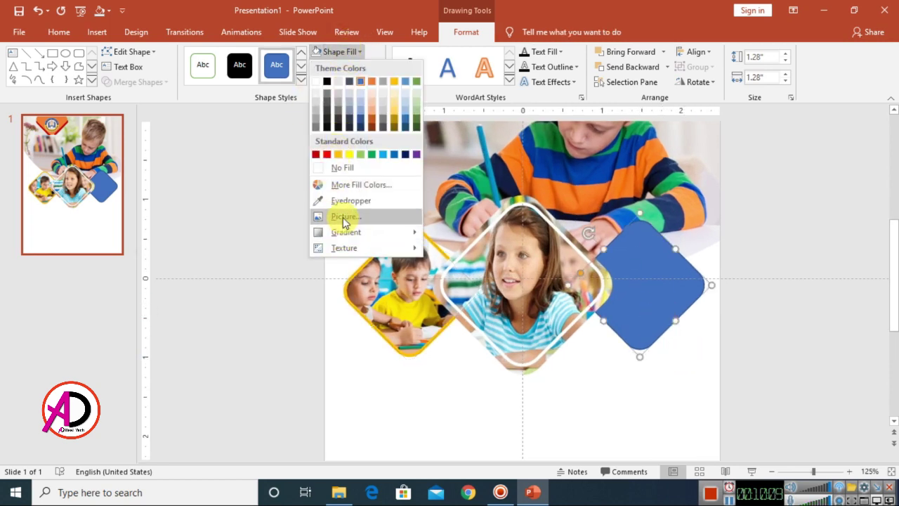
click(344, 217)
click(327, 170)
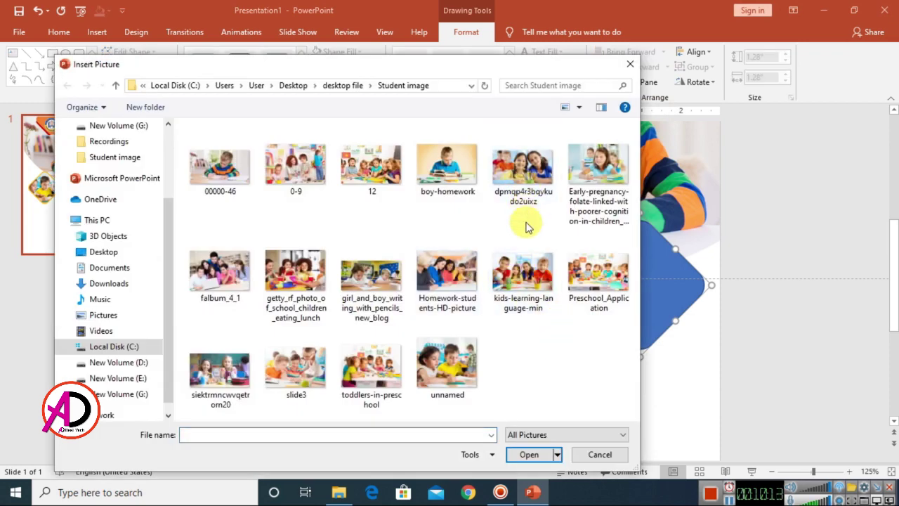
click(292, 374)
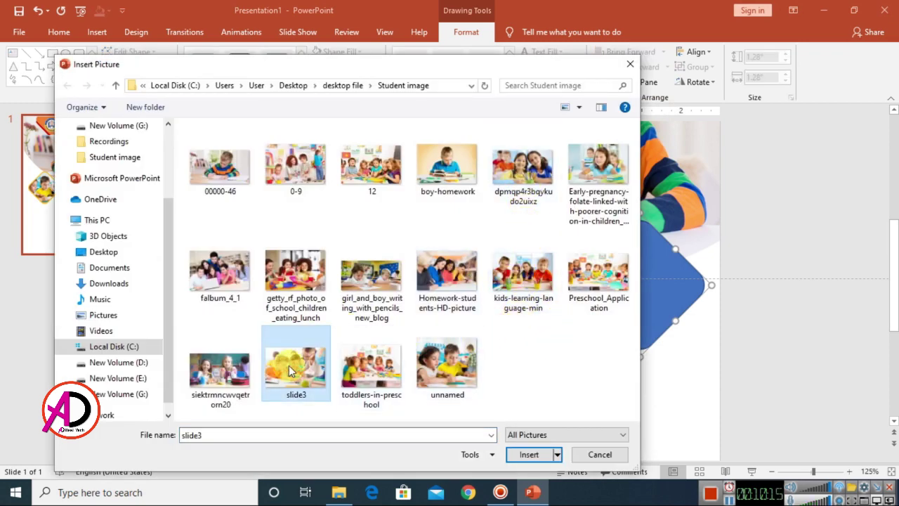
click(526, 458)
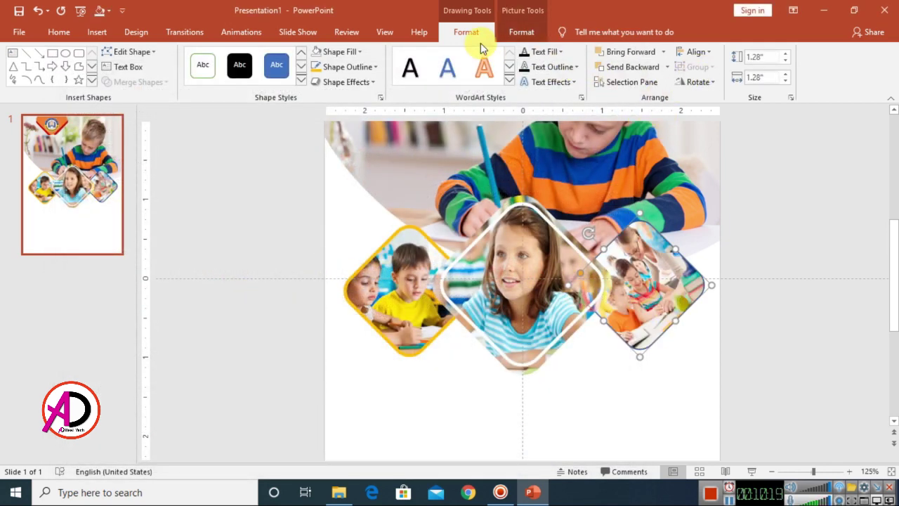
- Turn off Rotate with shape so the right photo stays upright
click(381, 97)
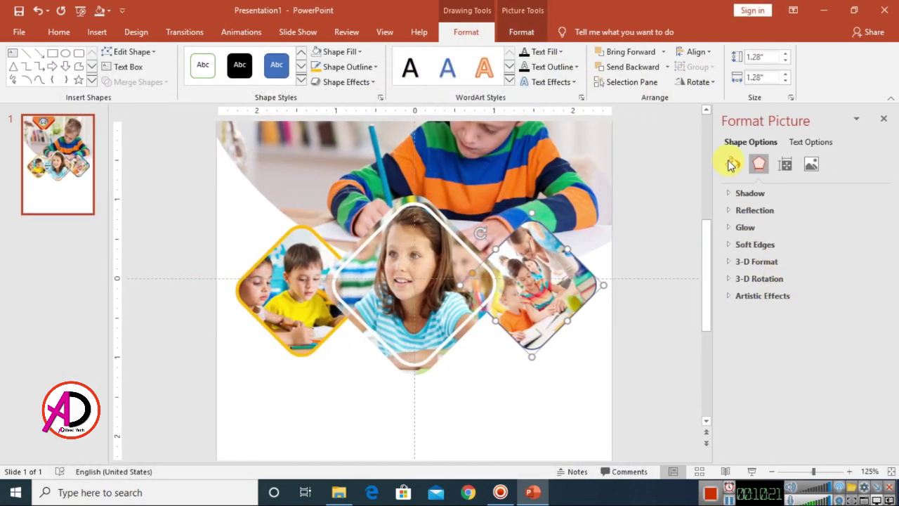
click(732, 163)
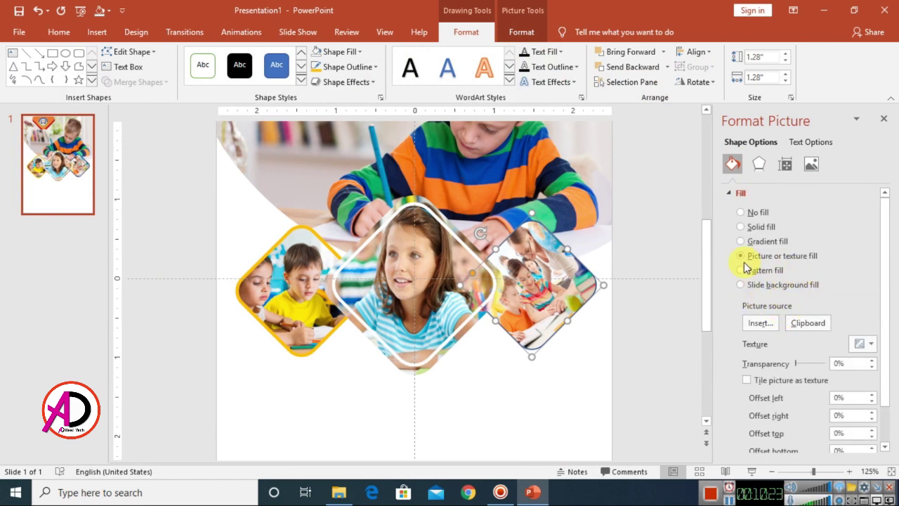
scroll(780, 408, down, 1)
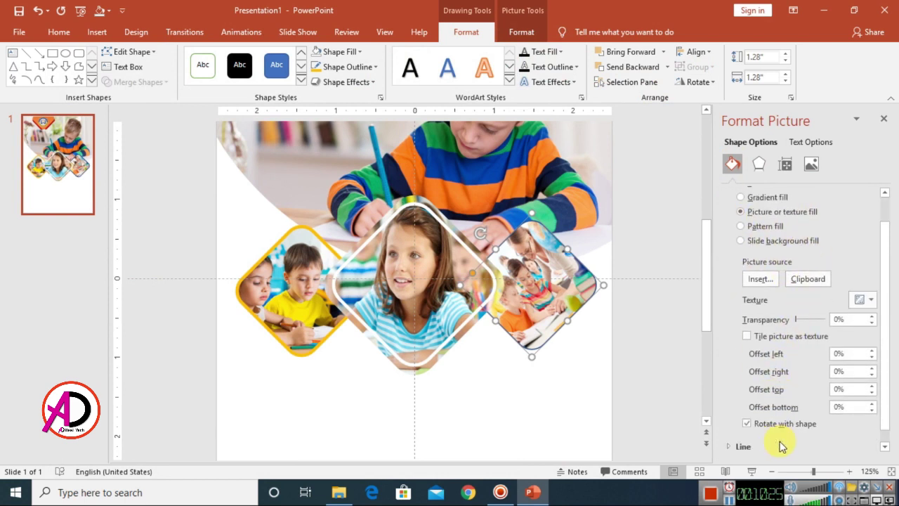
click(767, 425)
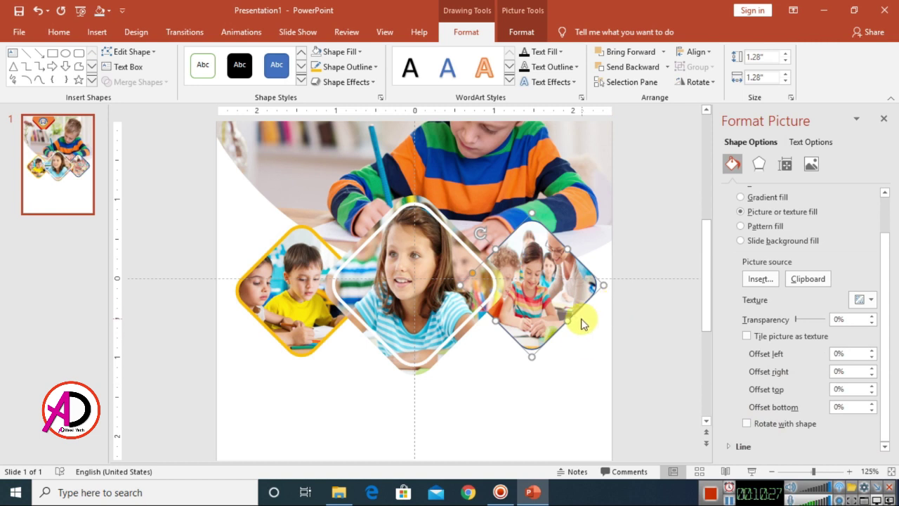
- Set the right photo's offsets to -15% left, -5% right, -2% top, -6% bottom
click(873, 358)
click(872, 357)
click(873, 357)
click(872, 358)
click(872, 357)
click(873, 358)
click(873, 368)
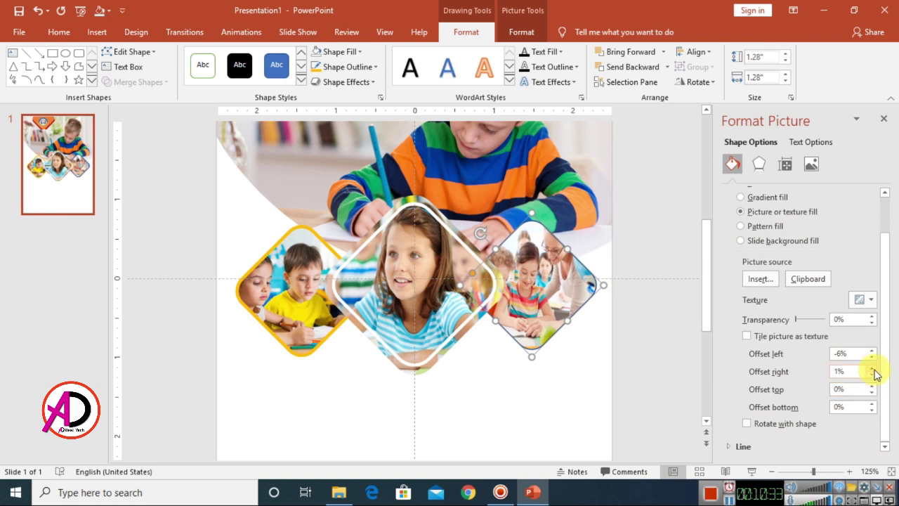
click(872, 375)
click(873, 375)
click(872, 374)
click(873, 374)
click(873, 374)
click(872, 374)
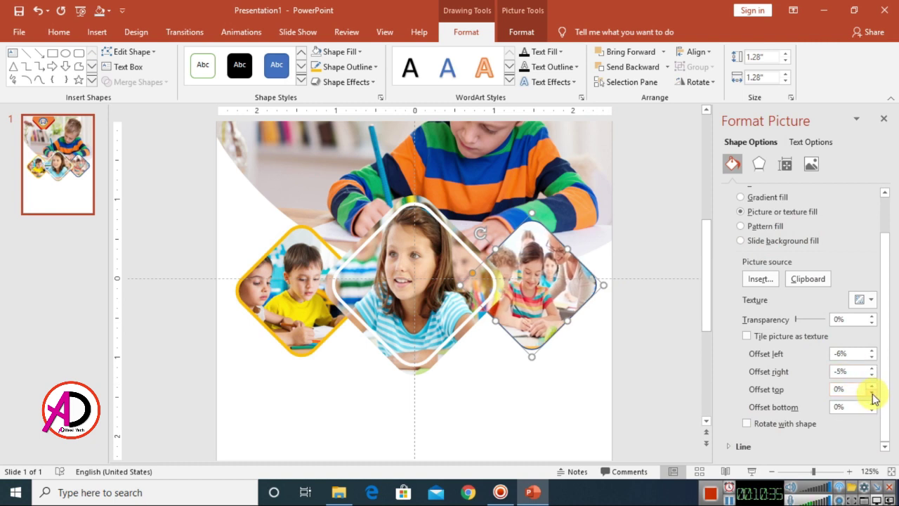
click(873, 385)
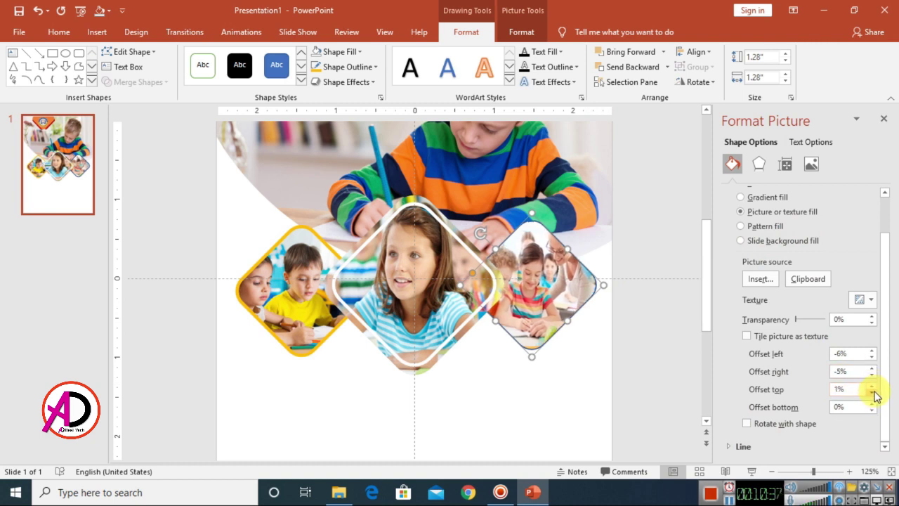
click(873, 392)
click(874, 392)
click(873, 392)
click(872, 411)
click(872, 410)
click(872, 410)
click(872, 410)
click(873, 411)
click(873, 410)
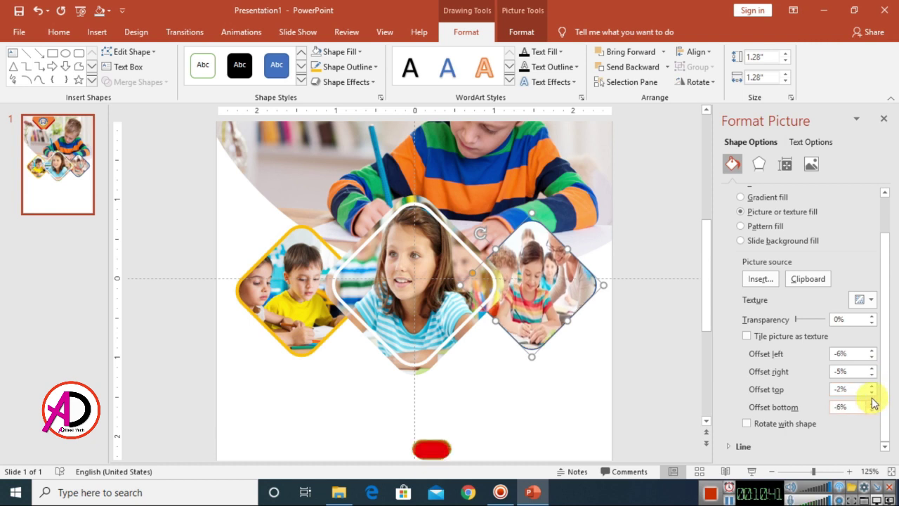
double_click(872, 358)
double_click(873, 358)
double_click(873, 358)
click(872, 359)
double_click(873, 358)
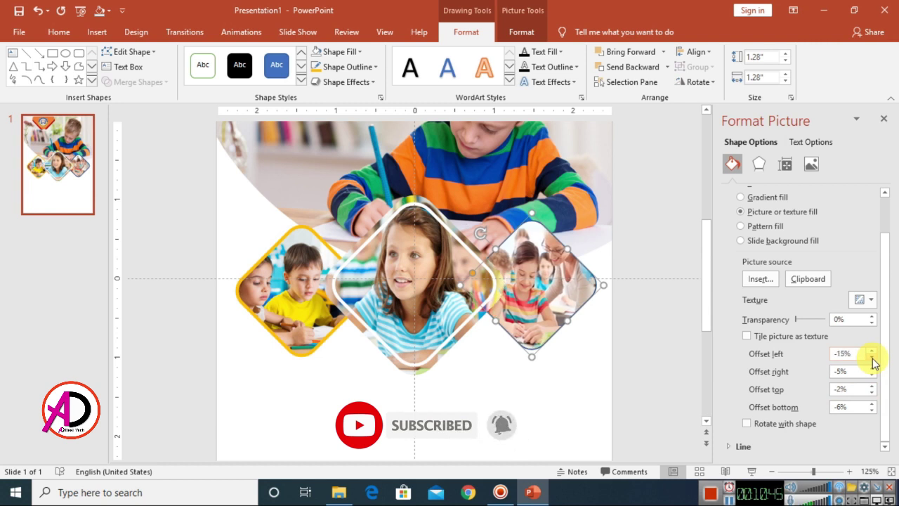
click(886, 121)
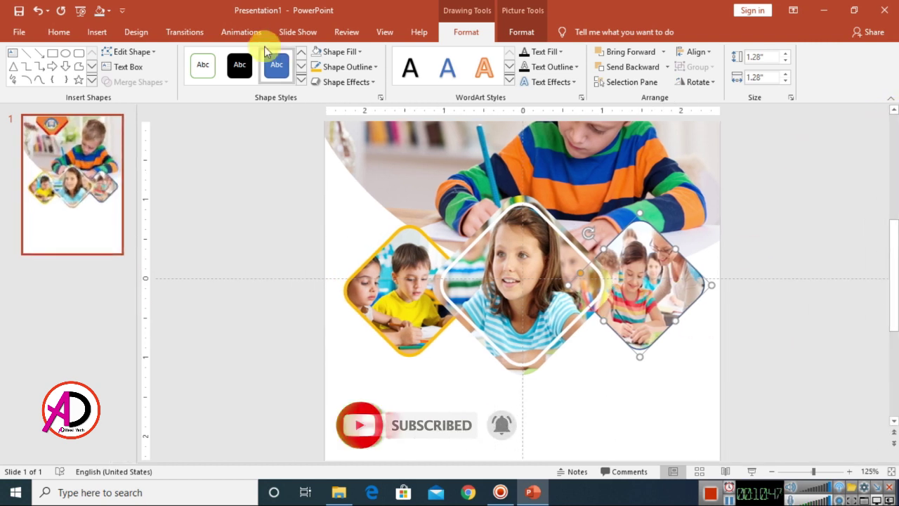
- Set the right diamond picture's outline weight to 3 pt to match the other diamonds
click(358, 73)
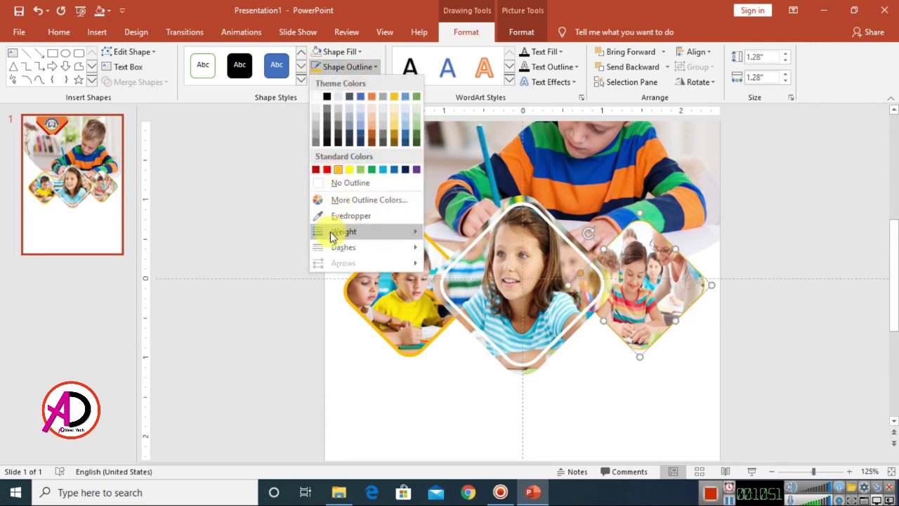
mouse_move(341, 232)
click(463, 319)
click(730, 322)
scroll(741, 339, down, 2)
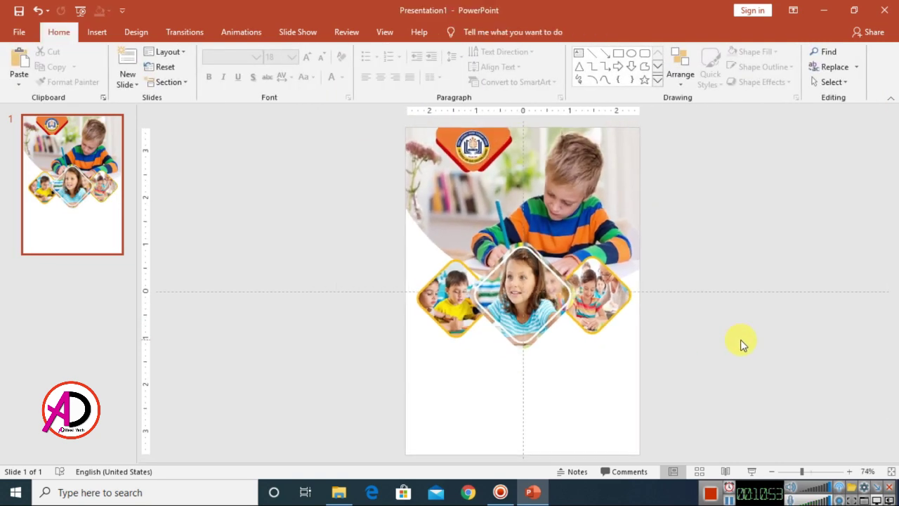
scroll(710, 322, up, 2)
scroll(711, 319, down, 2)
scroll(710, 318, up, 2)
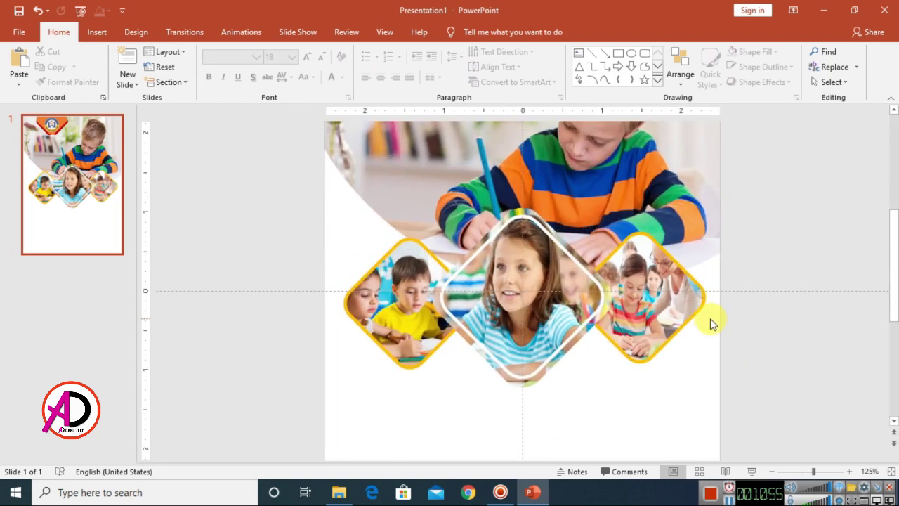
scroll(719, 323, down, 2)
scroll(718, 324, up, 2)
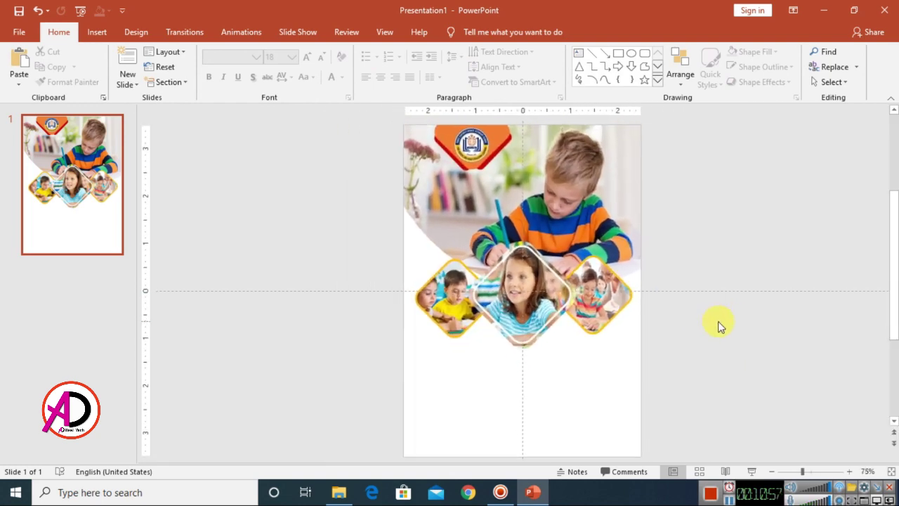
scroll(591, 275, down, 2)
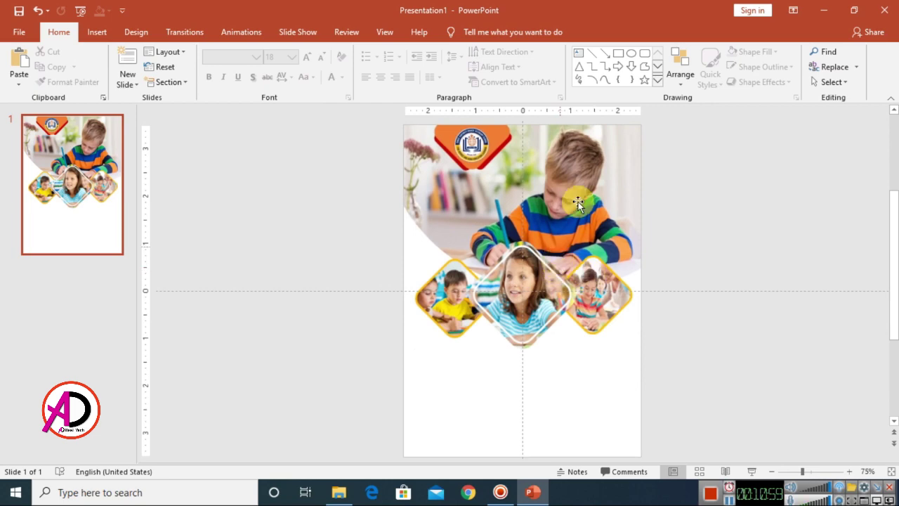
- Draw a rounded rectangle, rotate it 45° into a diamond, and move it onto the slide's left edge
click(93, 33)
click(210, 67)
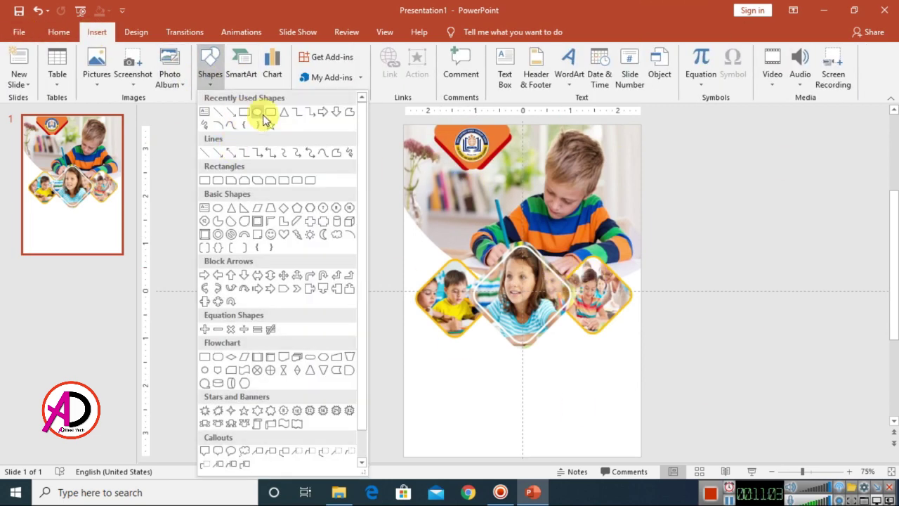
click(258, 114)
drag(470, 355, 523, 396)
drag(496, 340, 452, 345)
drag(492, 381, 398, 260)
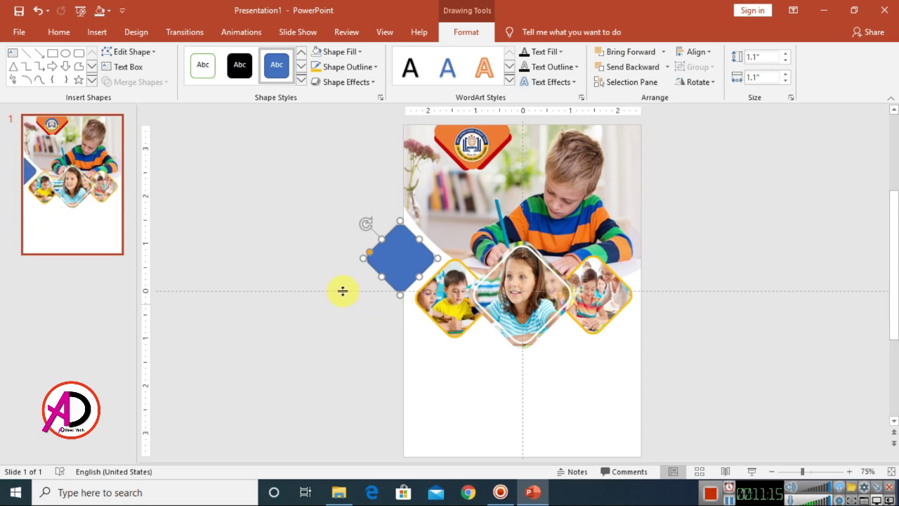
- Draw a rectangle over the diamond's left half and subtract it with Merge Shapes
click(53, 53)
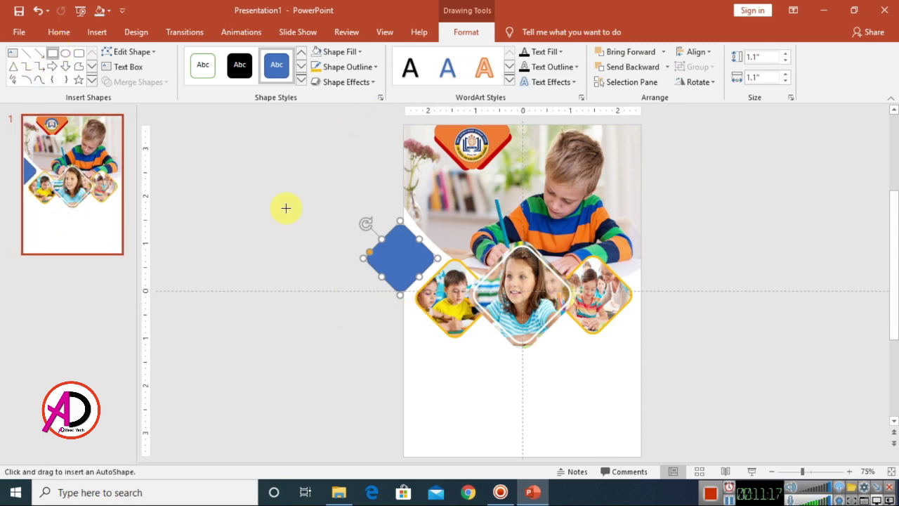
drag(334, 178, 404, 326)
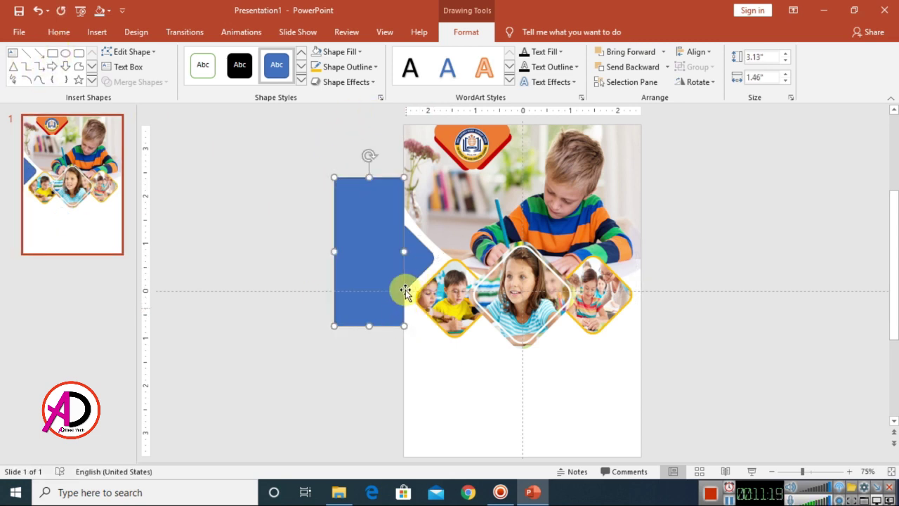
click(421, 261)
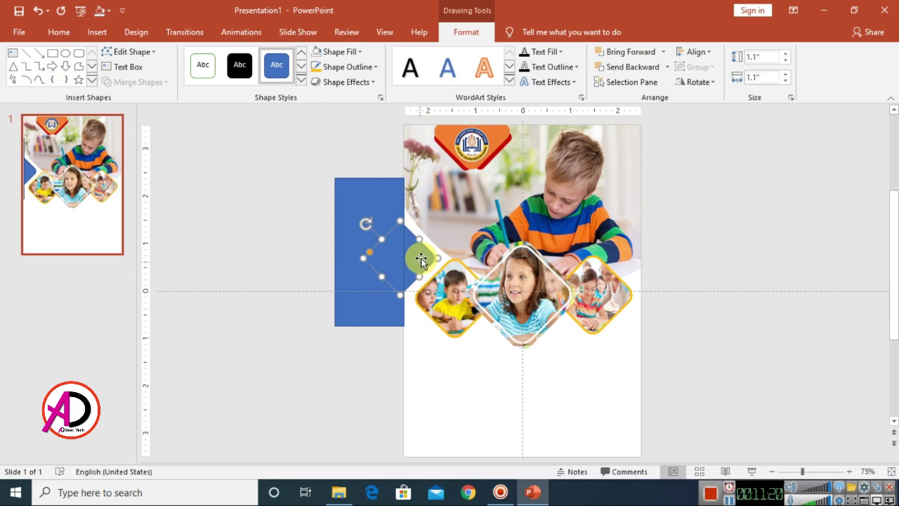
shift+click(383, 196)
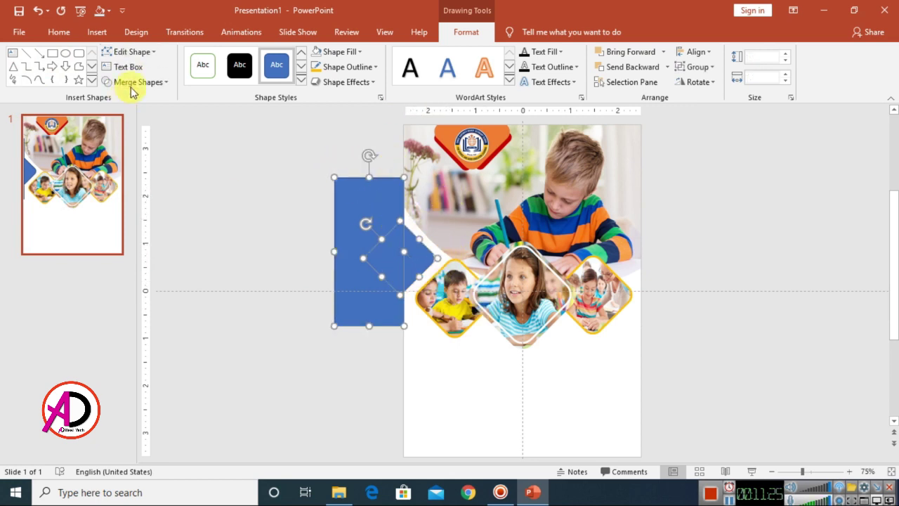
click(161, 86)
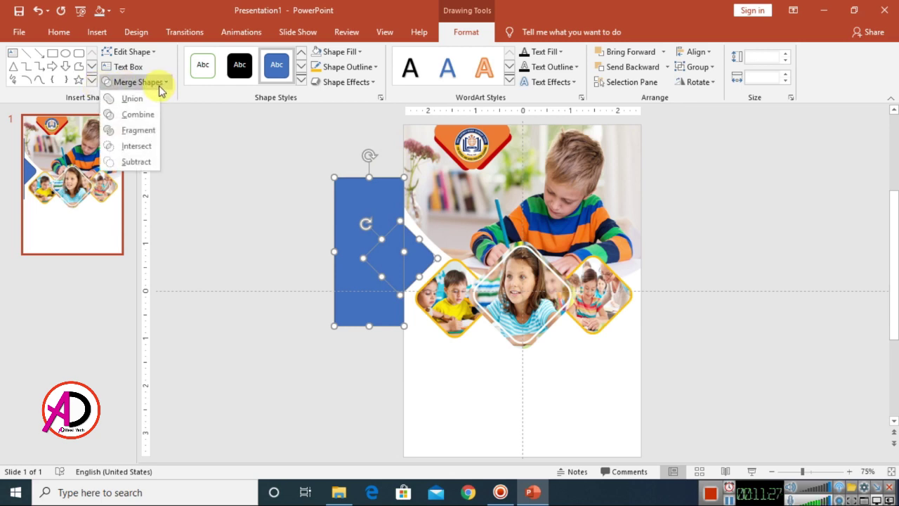
click(136, 162)
click(461, 380)
click(416, 258)
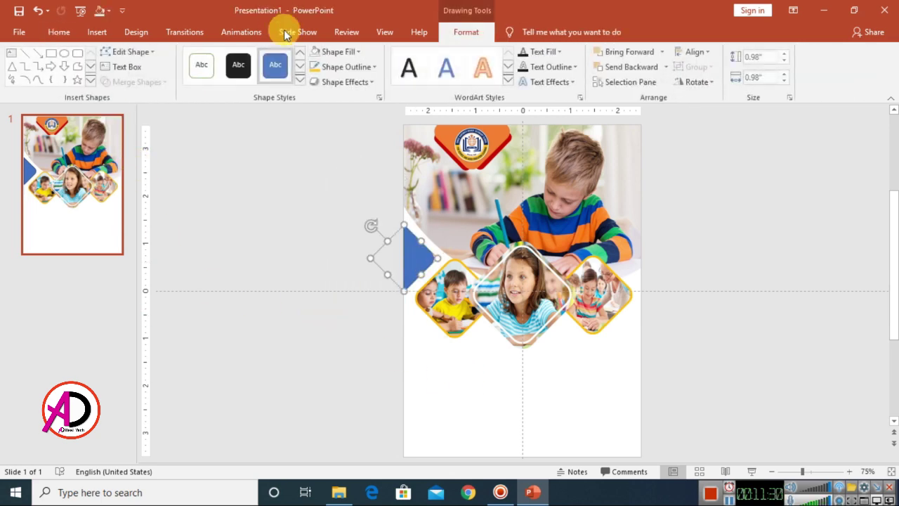
- Fill the half-diamond orange and remove its outline
click(330, 54)
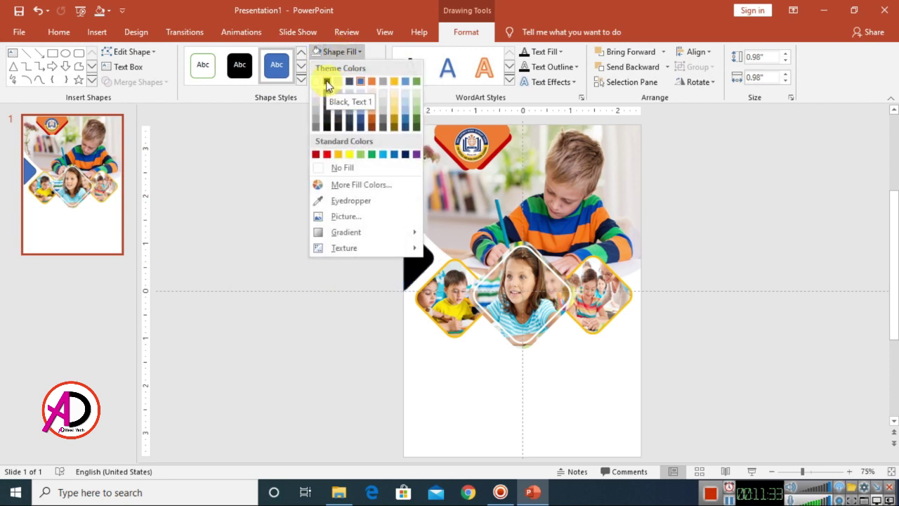
click(339, 155)
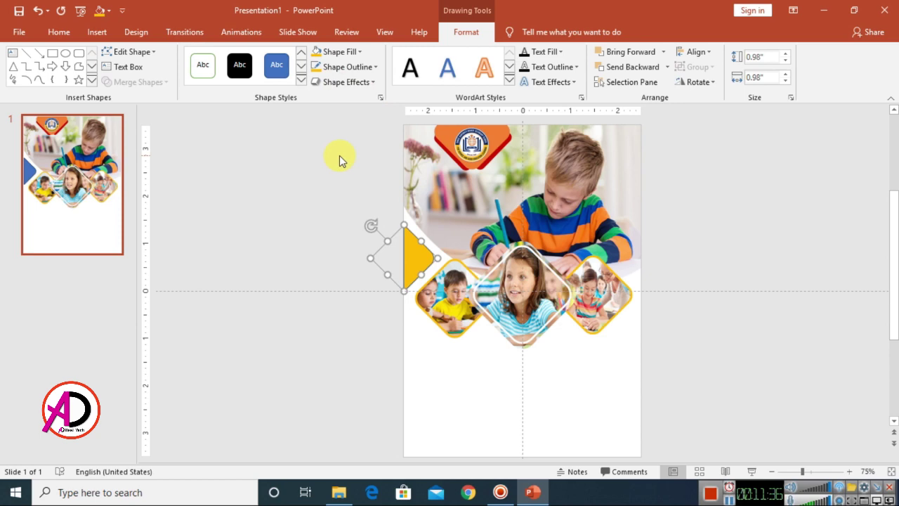
click(352, 67)
click(369, 184)
scroll(538, 311, up, 5)
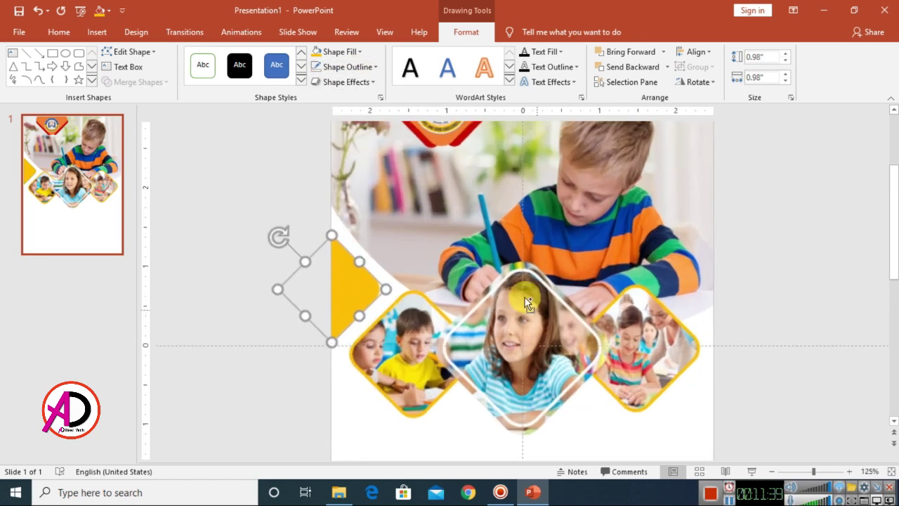
- Give the half-diamond an outer drop shadow
click(347, 82)
mouse_move(350, 137)
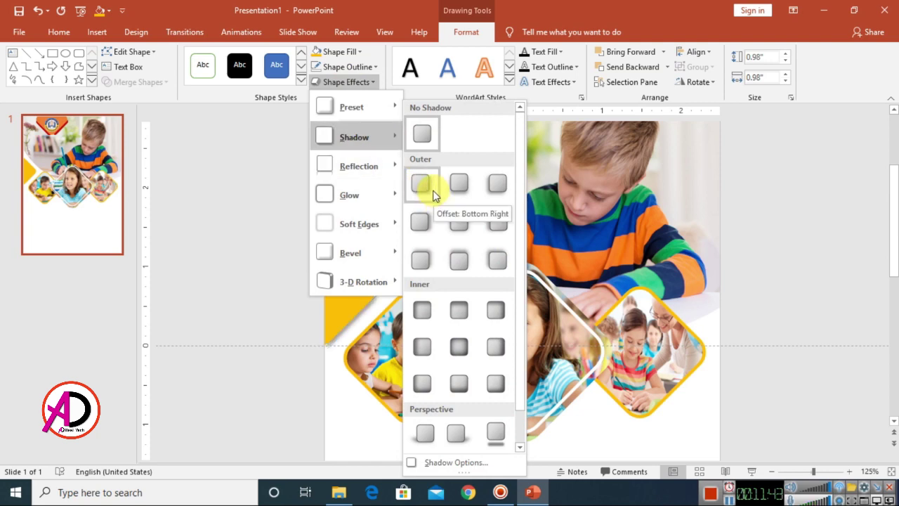
click(432, 193)
click(761, 345)
scroll(685, 362, down, 5)
scroll(632, 362, up, 3)
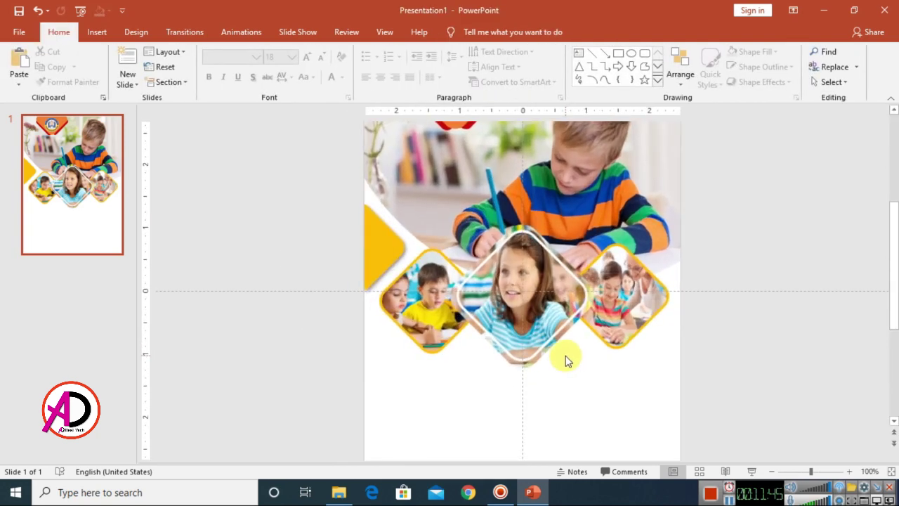
scroll(592, 371, down, 3)
- Duplicate the half-diamond lower on the left edge and fill the copy black
click(415, 280)
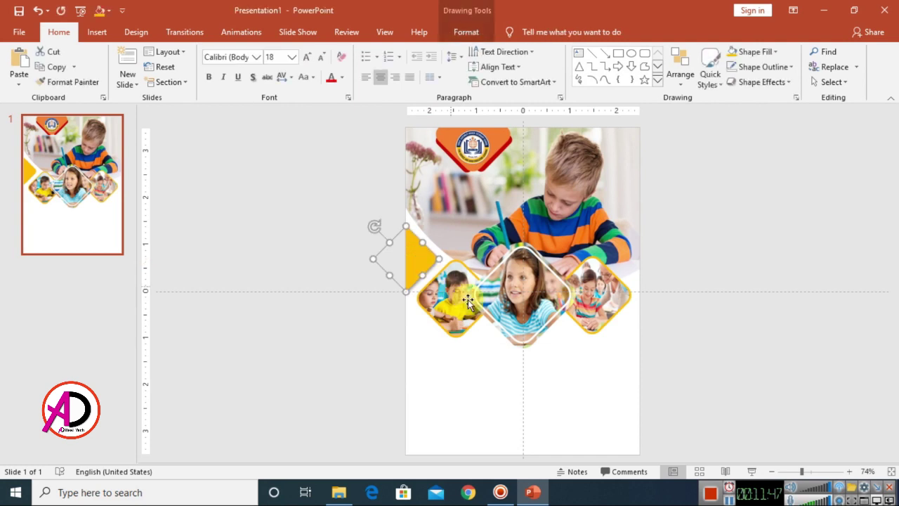
drag(429, 270, 419, 342)
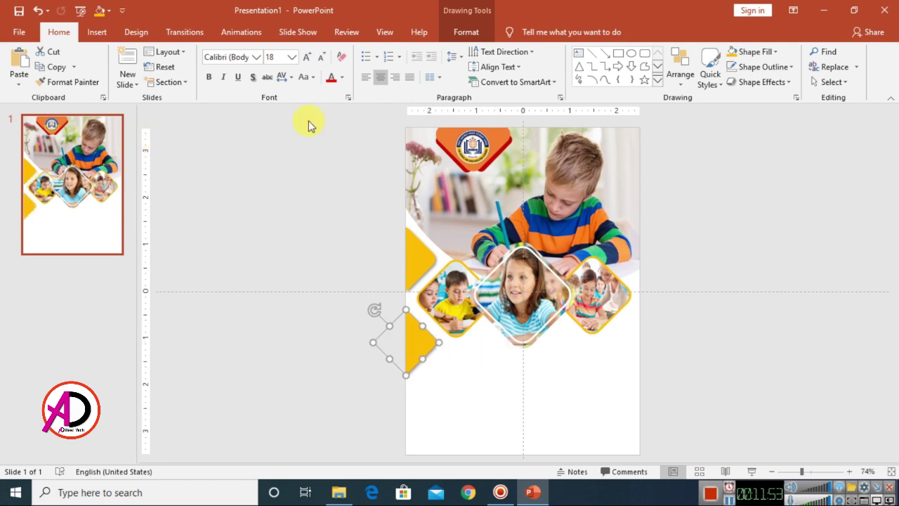
click(464, 32)
click(338, 52)
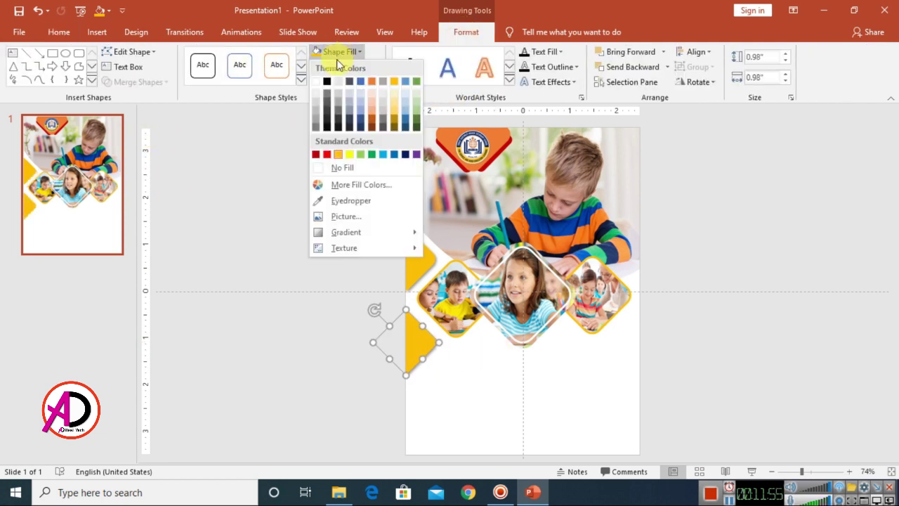
click(326, 81)
- Copy the black half-diamond, flip it horizontally, and place it on the slide's right edge
drag(428, 354, 592, 382)
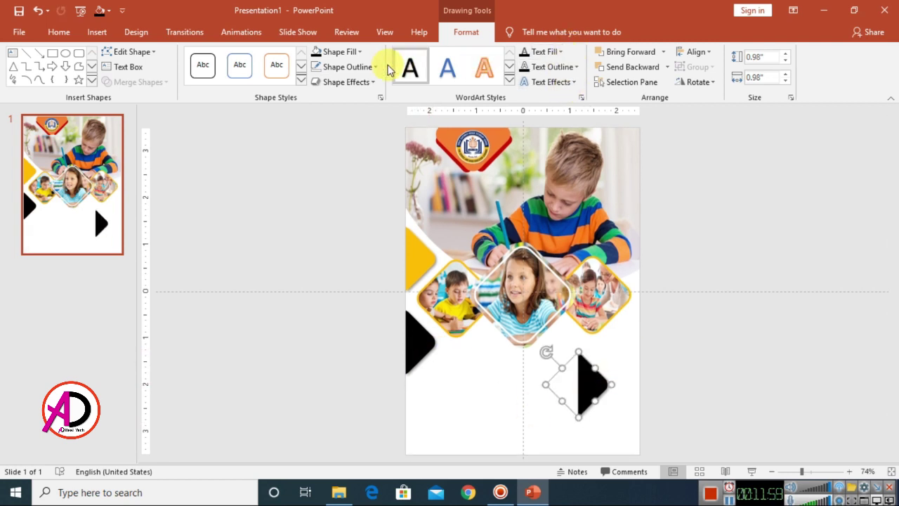
click(706, 86)
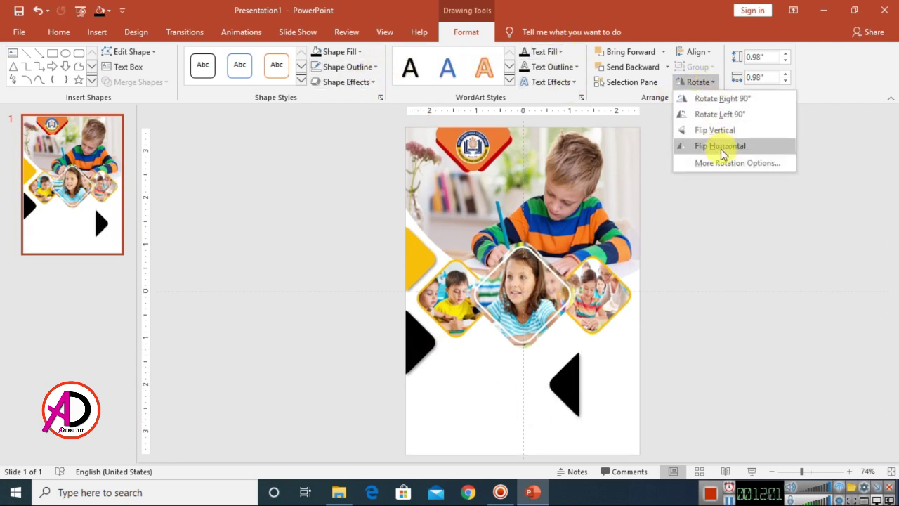
click(716, 145)
drag(556, 385, 627, 337)
- Apply an outer shadow to the black half-diamond
click(348, 83)
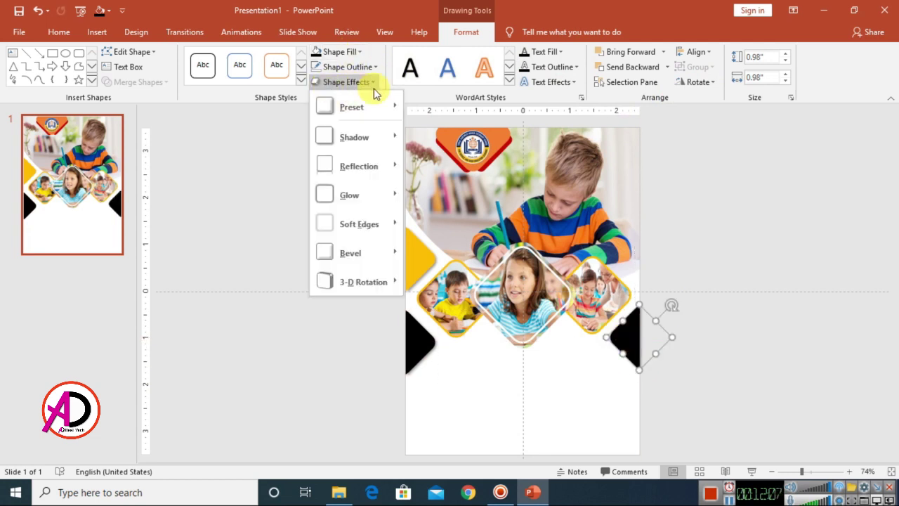
mouse_move(353, 145)
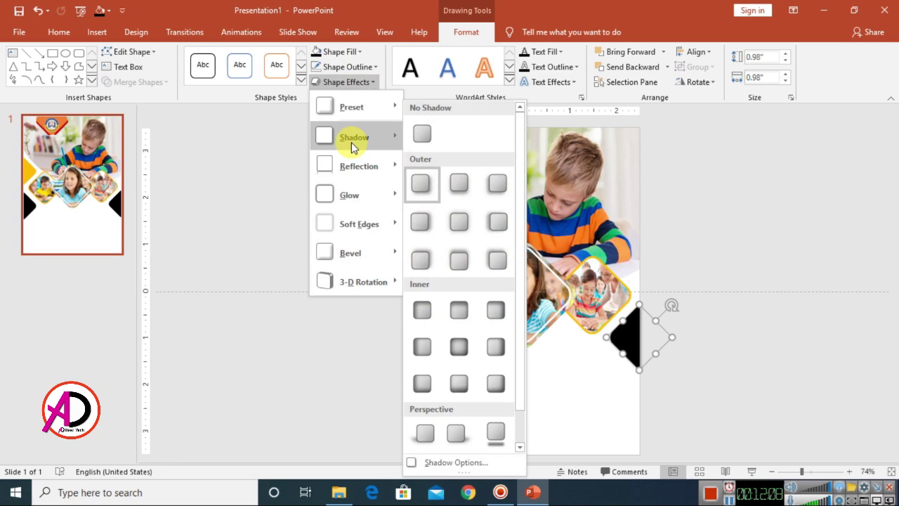
click(500, 190)
click(560, 347)
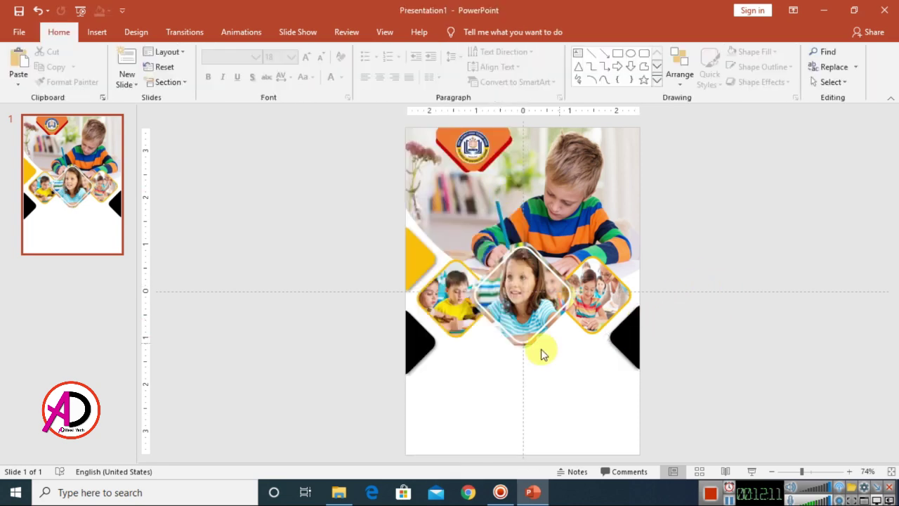
- Fill the right-side half-diamond yellow
click(635, 331)
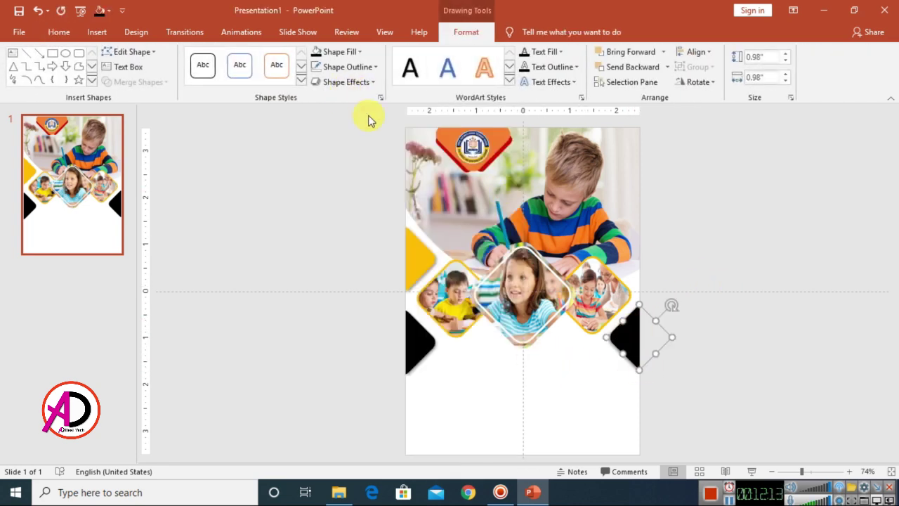
click(336, 52)
click(340, 155)
click(769, 317)
scroll(677, 302, down, 3)
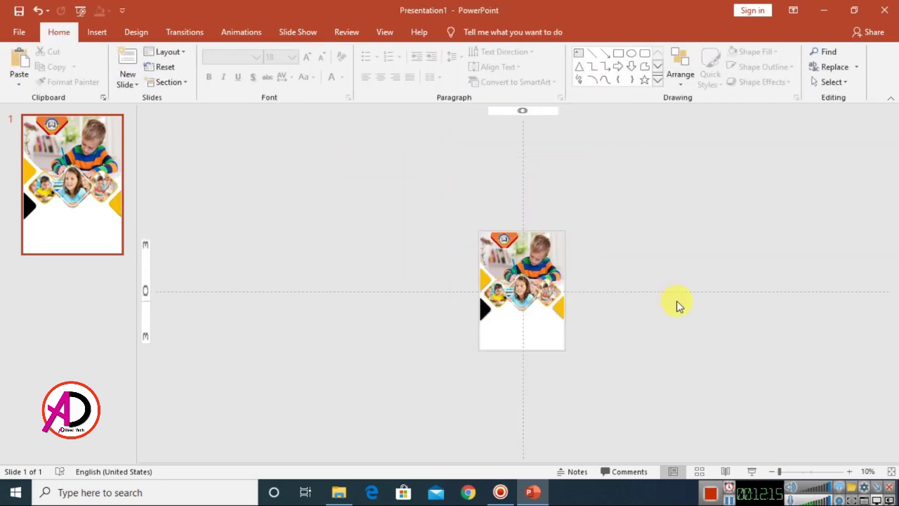
- Add a text box reading 'TYPE YOUR SCHOOL NAME' and move it to the flyer's top-left
scroll(667, 324, up, 2)
scroll(671, 322, up, 1)
scroll(673, 321, down, 2)
scroll(673, 321, up, 2)
scroll(505, 381, up, 3)
scroll(450, 344, down, 1)
scroll(428, 295, up, 1)
scroll(439, 271, up, 1)
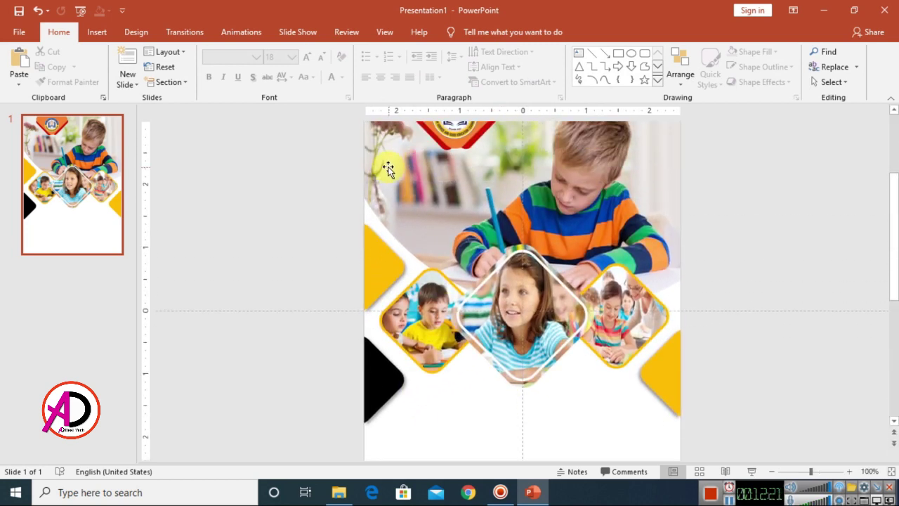
scroll(475, 167, up, 3)
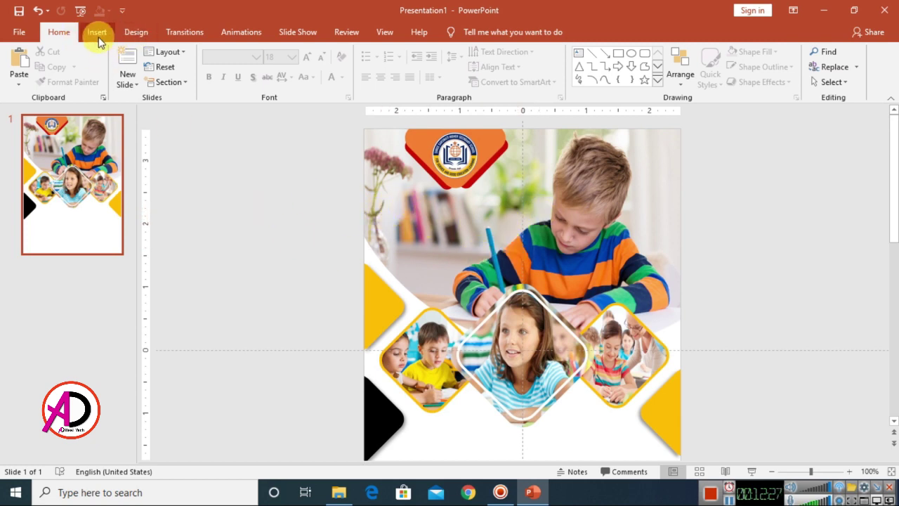
click(578, 57)
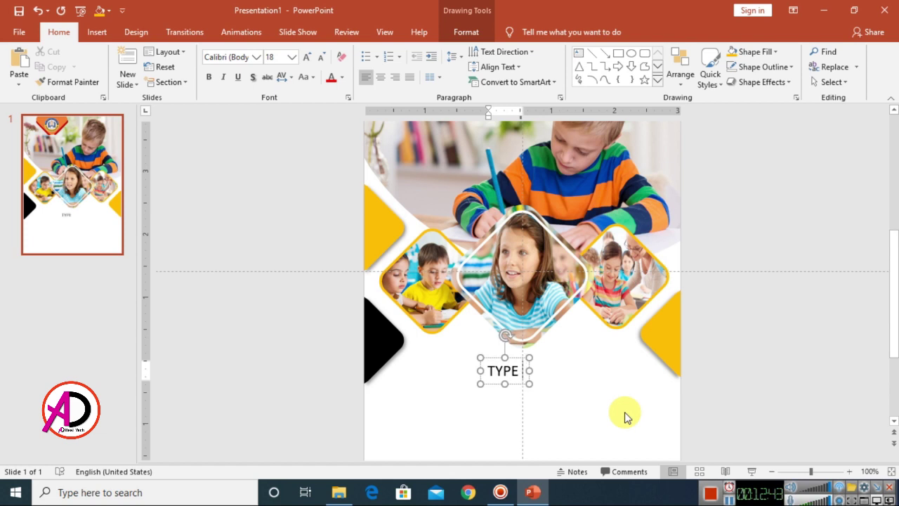
text(YOUR SCHOOL NAME)
drag(595, 357, 500, 135)
scroll(502, 186, up, 2)
drag(505, 184, 486, 168)
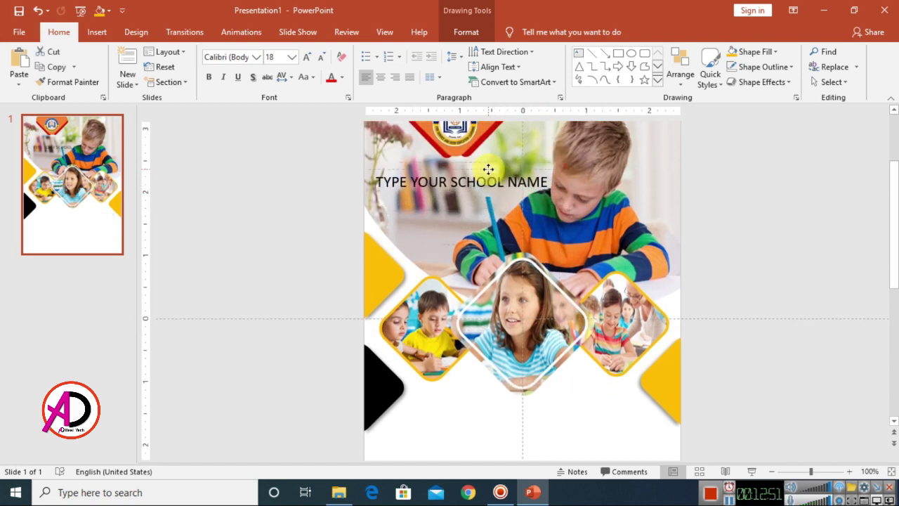
click(453, 181)
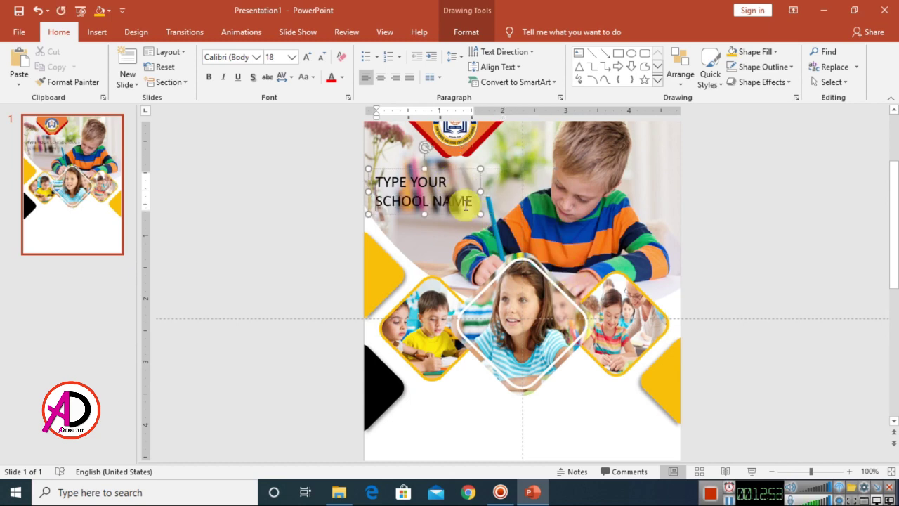
ctrl+scroll(632, 331, down, 3)
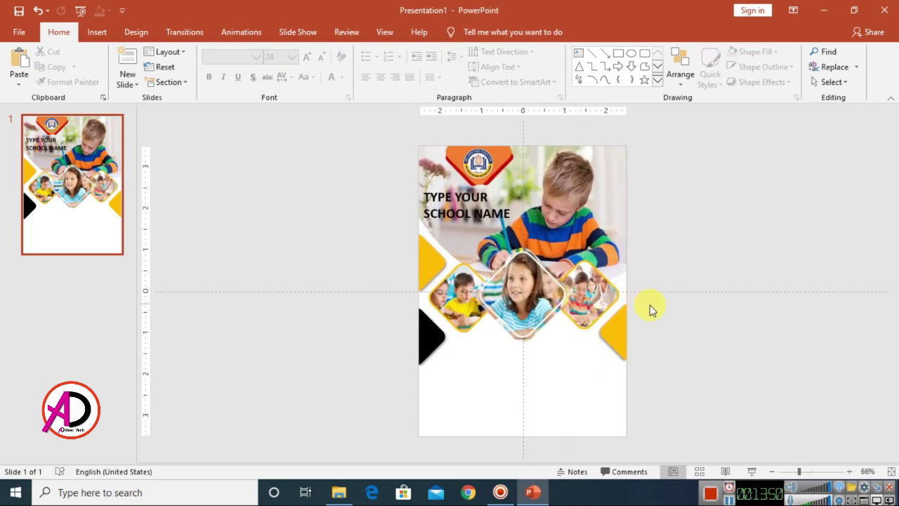
- Draw an oval circle about 1.57 inches wide in the flyer's lower right
ctrl+scroll(673, 304, down, 1)
ctrl+scroll(672, 303, up, 2)
ctrl+scroll(673, 303, down, 5)
ctrl+scroll(672, 304, up, 3)
click(96, 33)
click(210, 66)
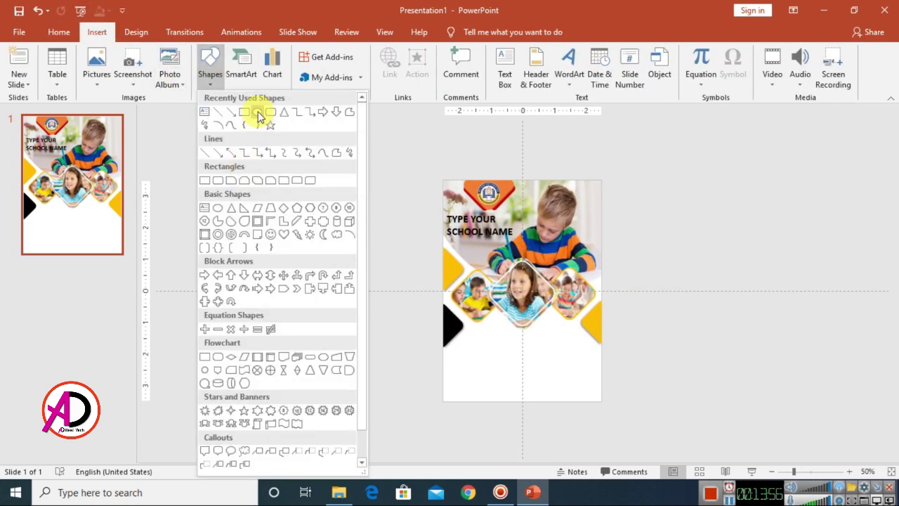
click(258, 113)
ctrl+scroll(631, 324, down, 3)
ctrl+scroll(630, 326, up, 6)
scroll(618, 344, up, 1)
scroll(604, 372, down, 3)
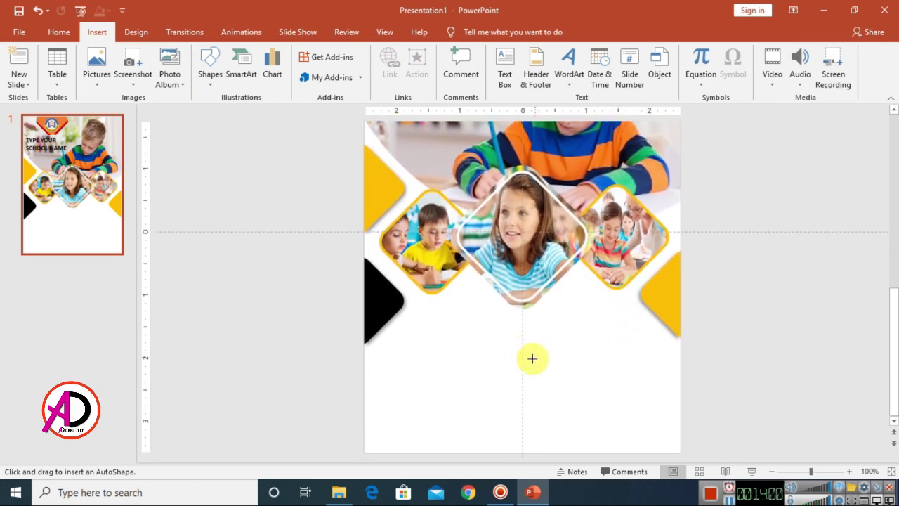
mouse_move(528, 334)
mouse_down()
mouse_move(625, 414)
mouse_move(636, 440)
mouse_up()
drag(588, 400, 610, 402)
drag(656, 336, 647, 344)
drag(623, 381, 628, 381)
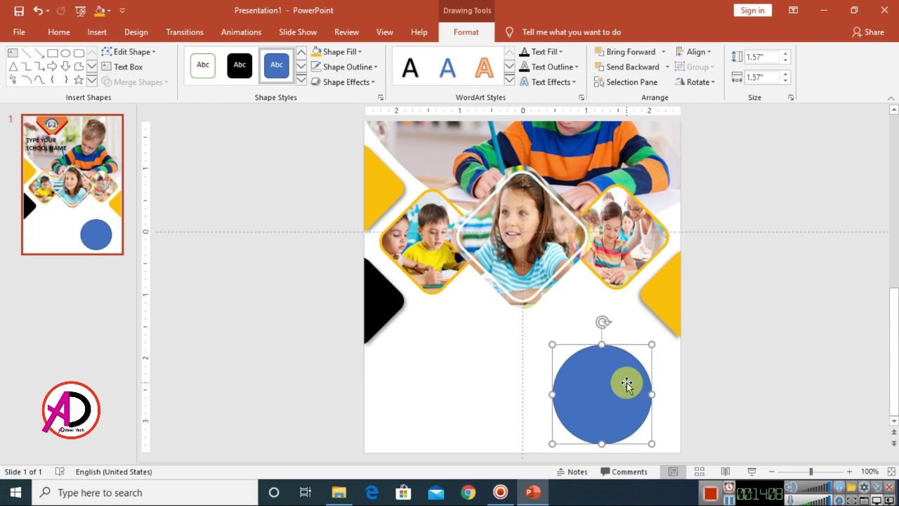
- Give the circle no fill and a dark blue 3 pt outline
click(341, 57)
click(337, 167)
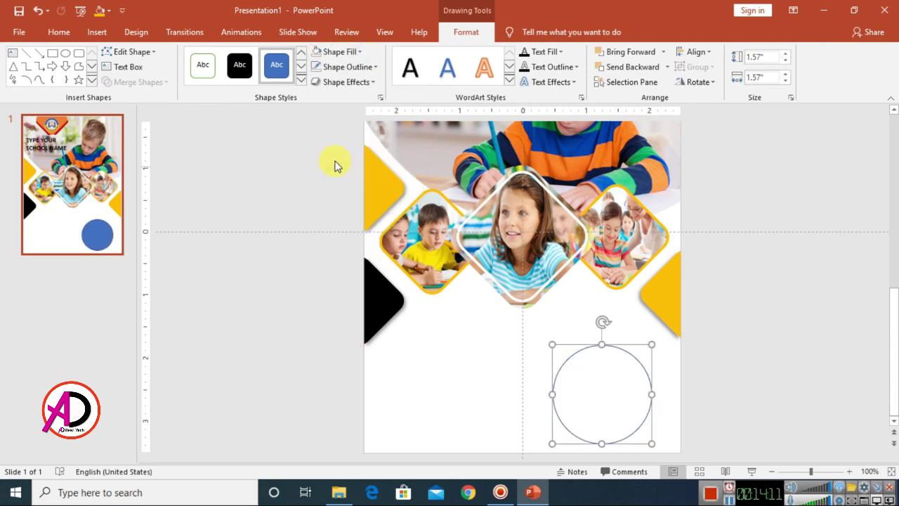
click(344, 67)
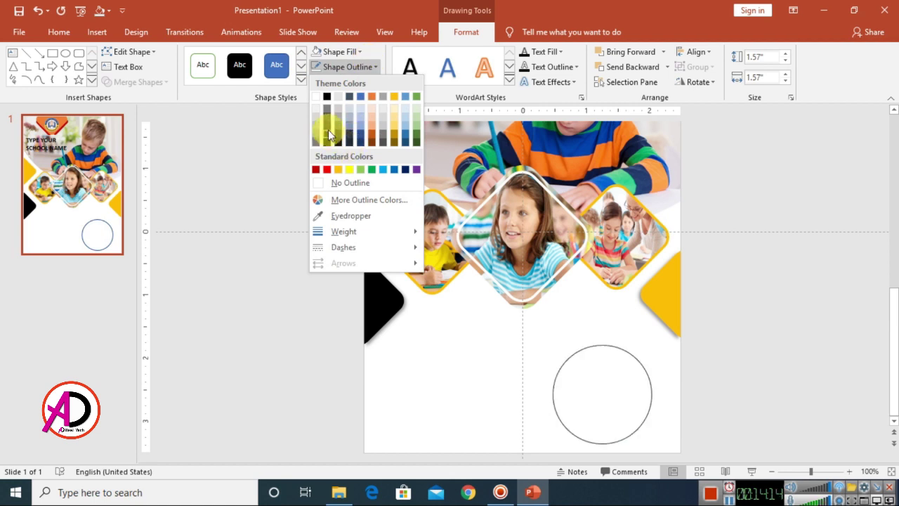
click(406, 170)
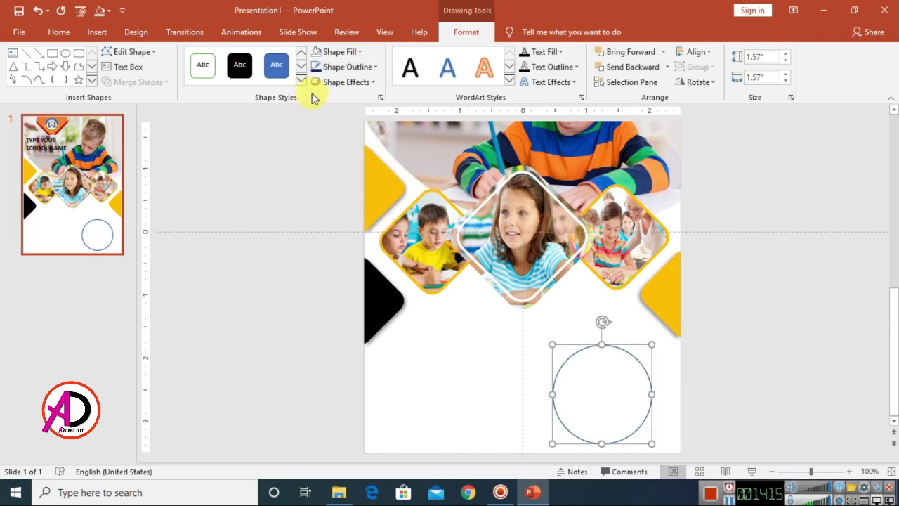
click(355, 68)
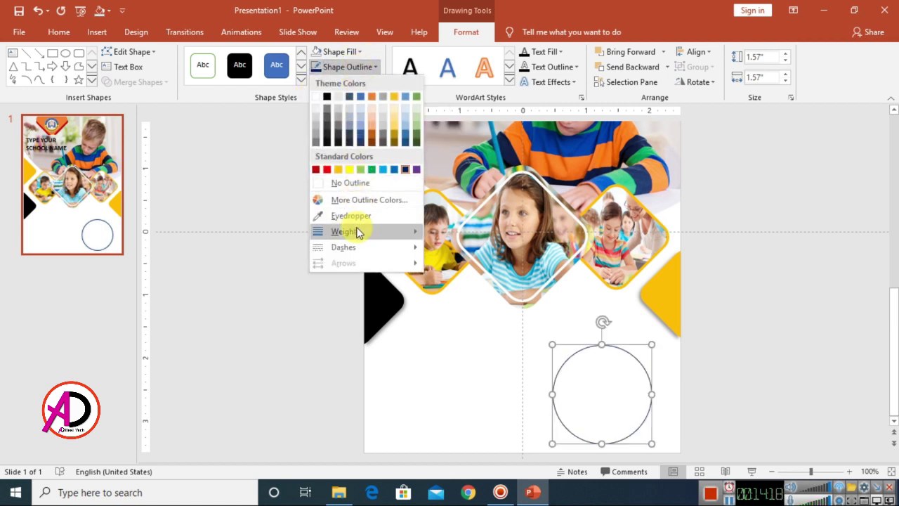
mouse_move(356, 236)
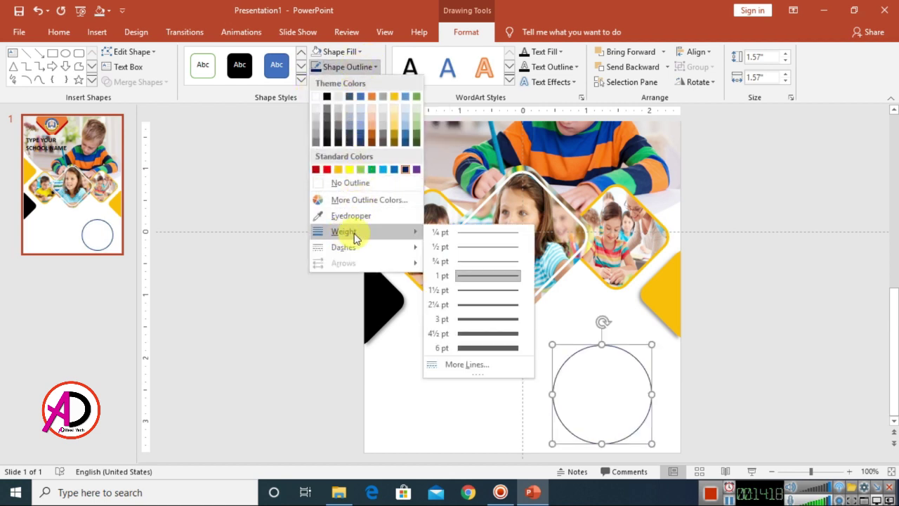
click(510, 319)
click(780, 371)
ctrl+scroll(727, 351, down, 3)
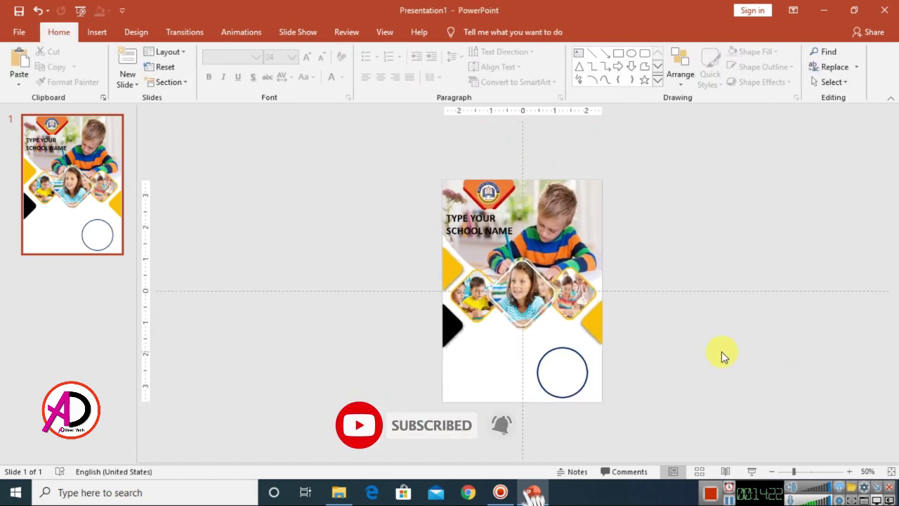
- Draw a rectangle across the bottom of the slide
click(96, 33)
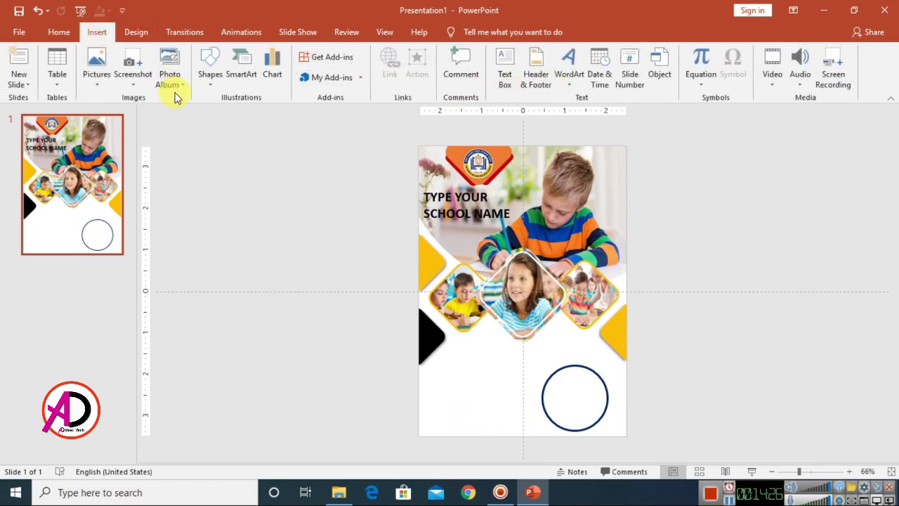
click(211, 71)
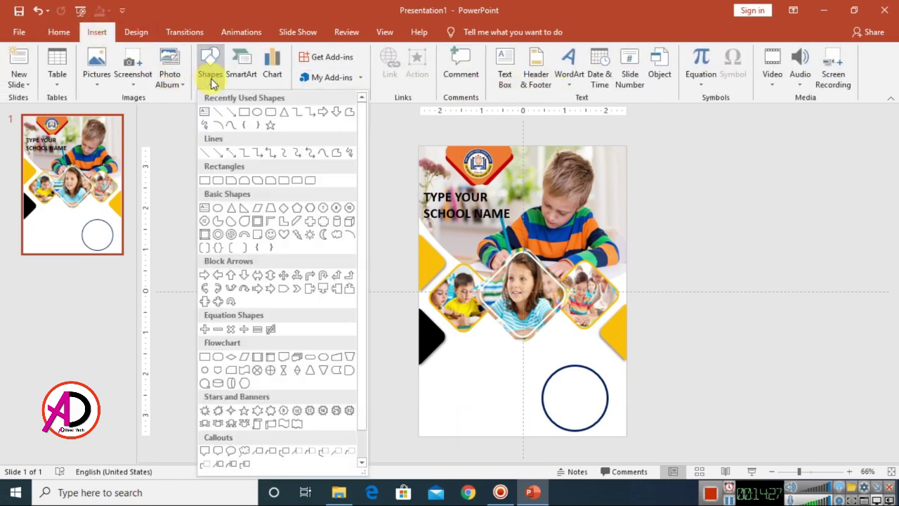
click(244, 113)
drag(419, 404, 627, 436)
drag(519, 405, 520, 409)
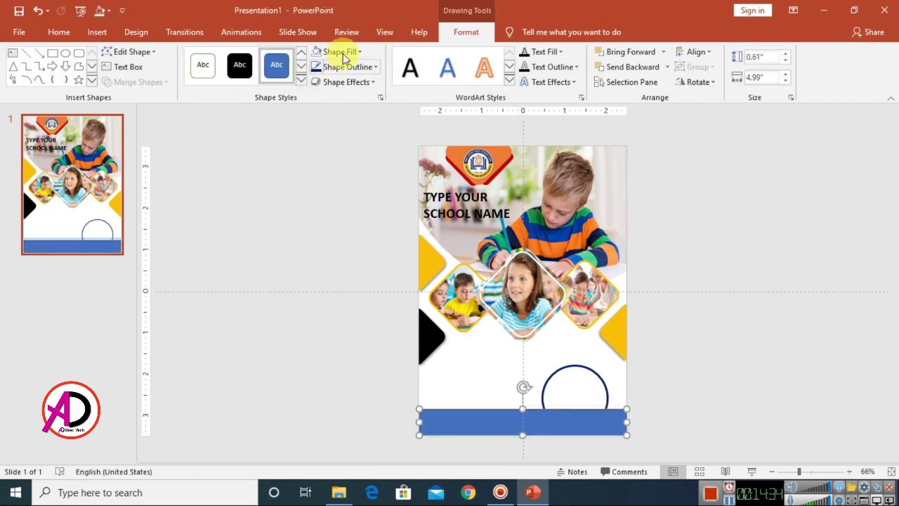
- Fill the bottom bar gold and remove its outline
click(341, 52)
click(335, 155)
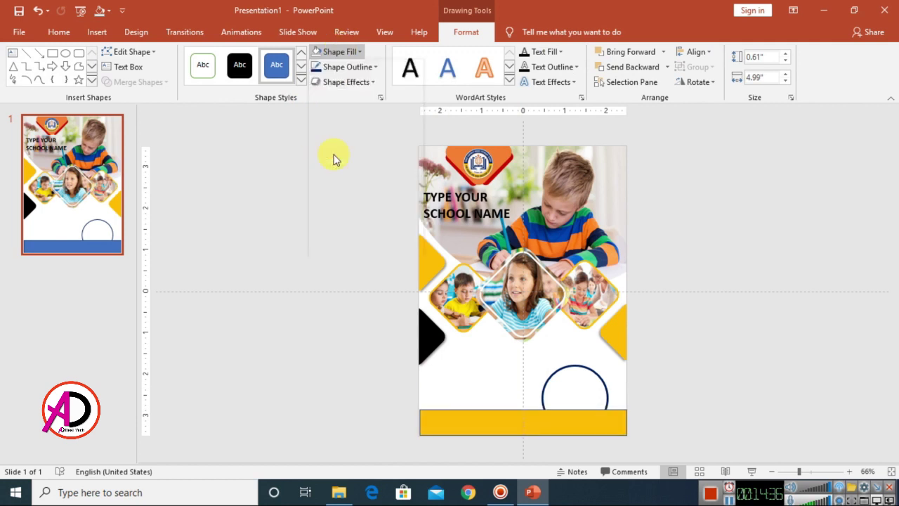
click(350, 67)
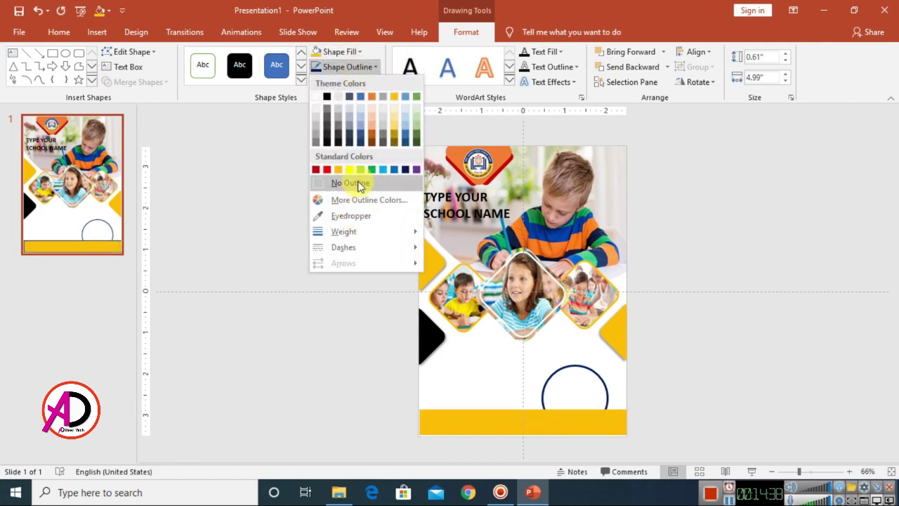
click(360, 184)
click(759, 316)
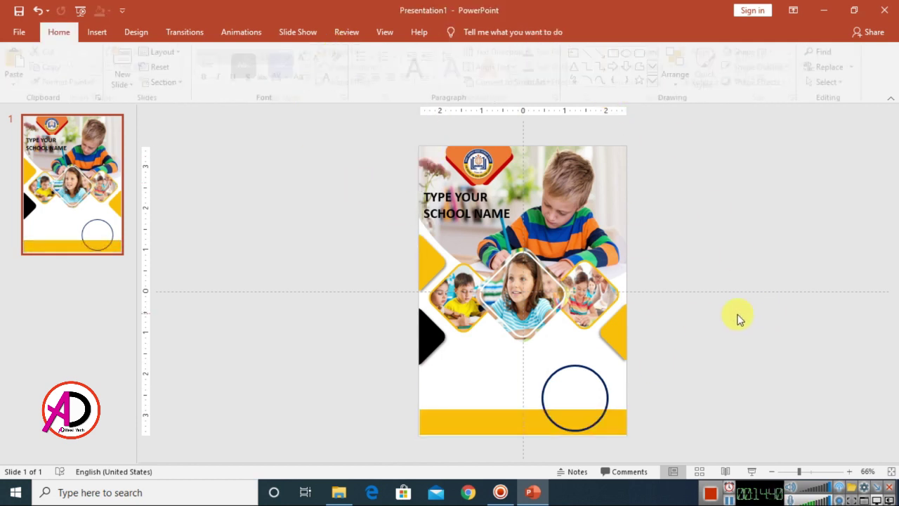
scroll(698, 321, up, 1)
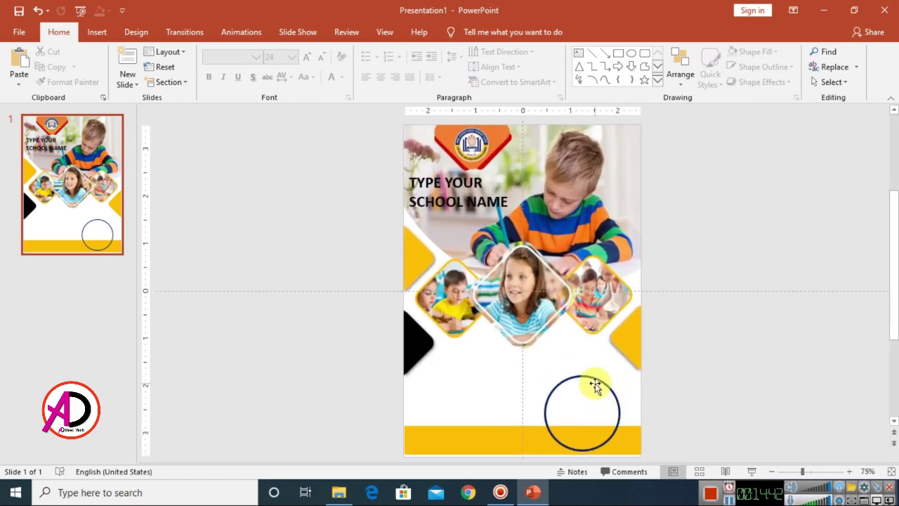
click(595, 383)
click(447, 32)
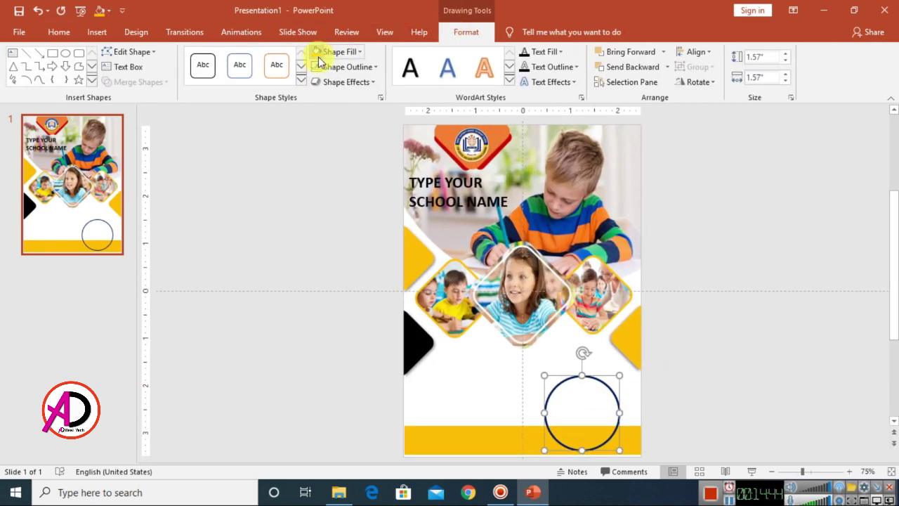
- Fill the navy-outlined circle white
click(339, 52)
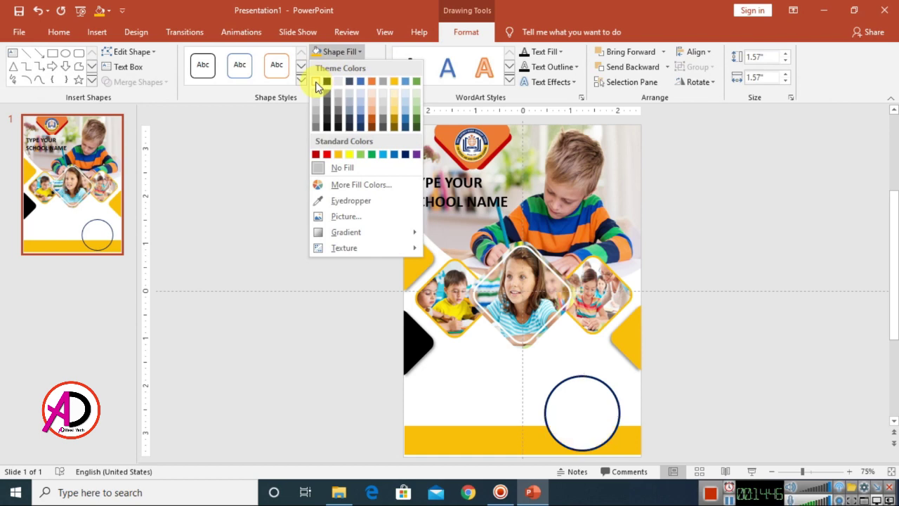
click(322, 82)
click(682, 321)
scroll(716, 345, down, 4)
scroll(710, 345, up, 4)
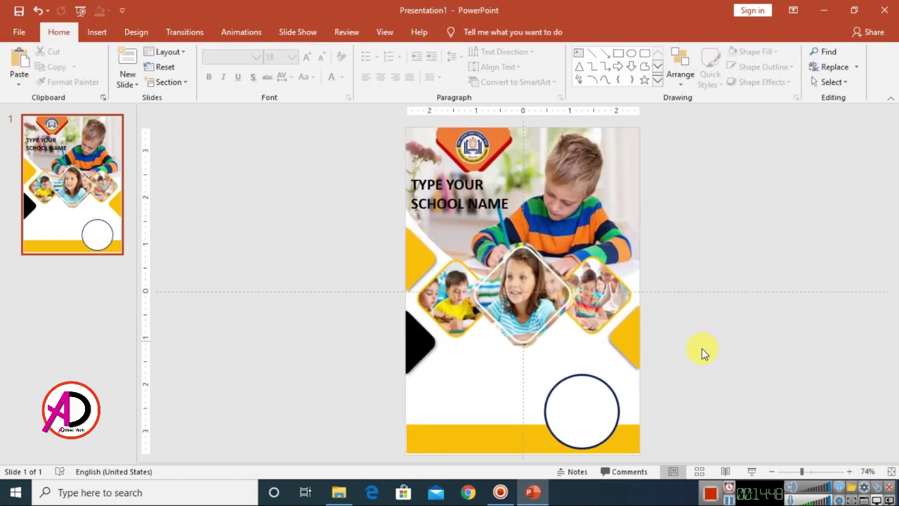
click(597, 390)
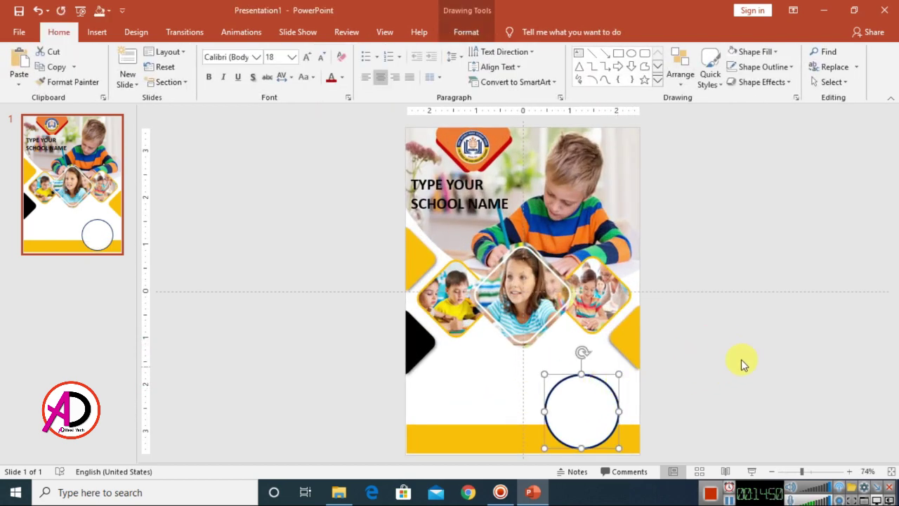
click(763, 333)
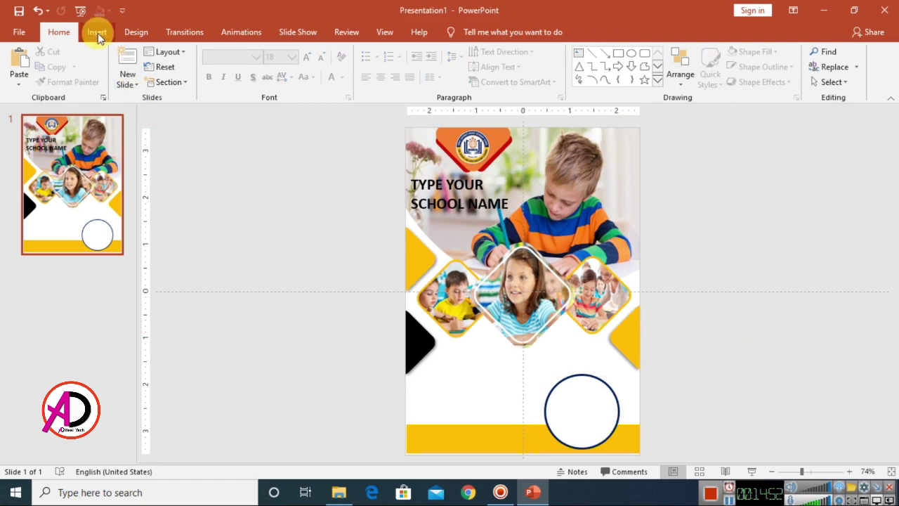
- Insert the graduation cap picture from the desktop folder on this device
click(97, 32)
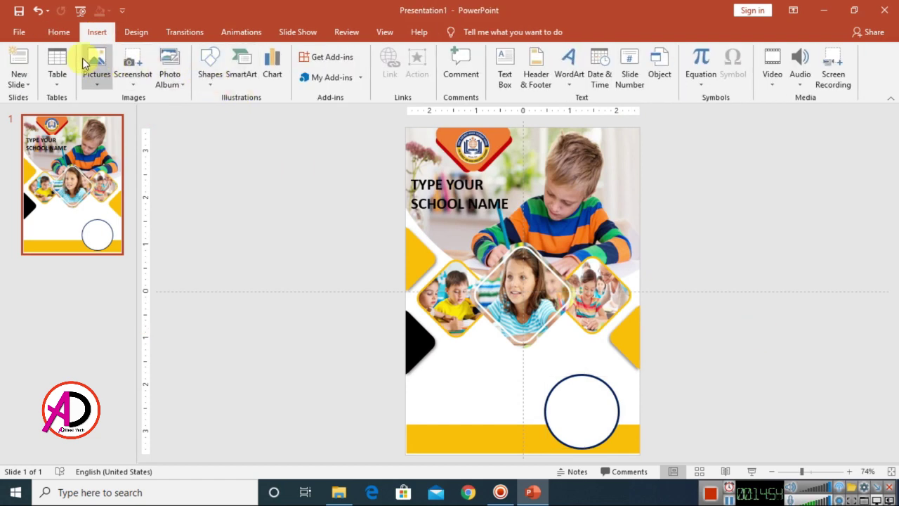
click(96, 63)
click(125, 114)
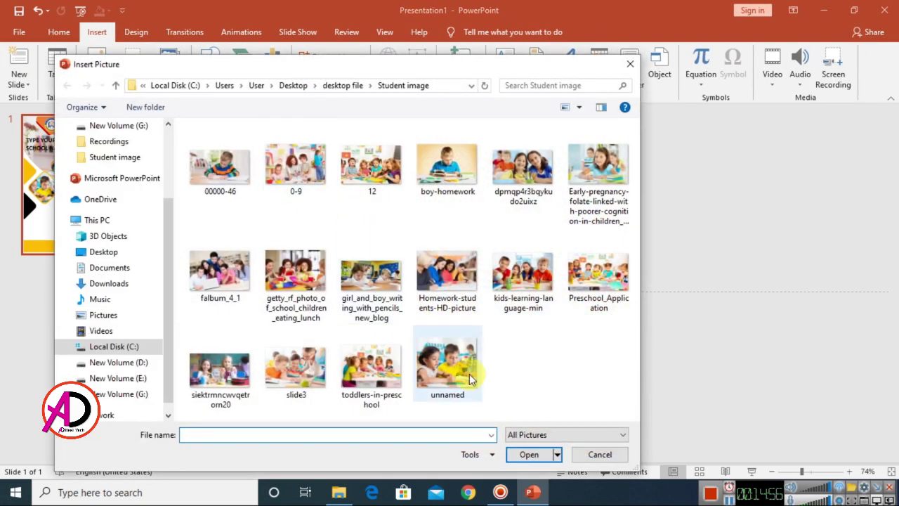
click(116, 85)
drag(634, 232, 633, 358)
click(301, 379)
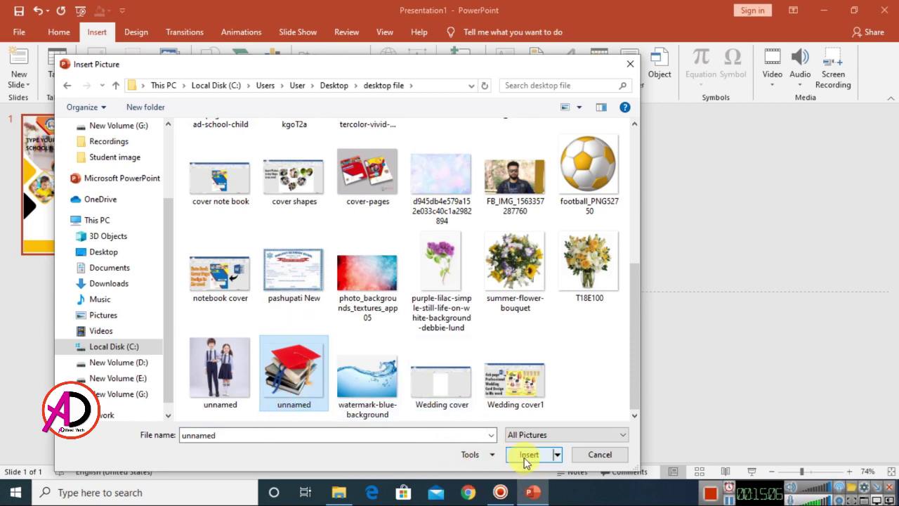
click(527, 457)
- Shrink the cap picture to about 1.4 by 1.25 inches and move it into the circle
drag(640, 186, 471, 337)
drag(439, 376, 581, 399)
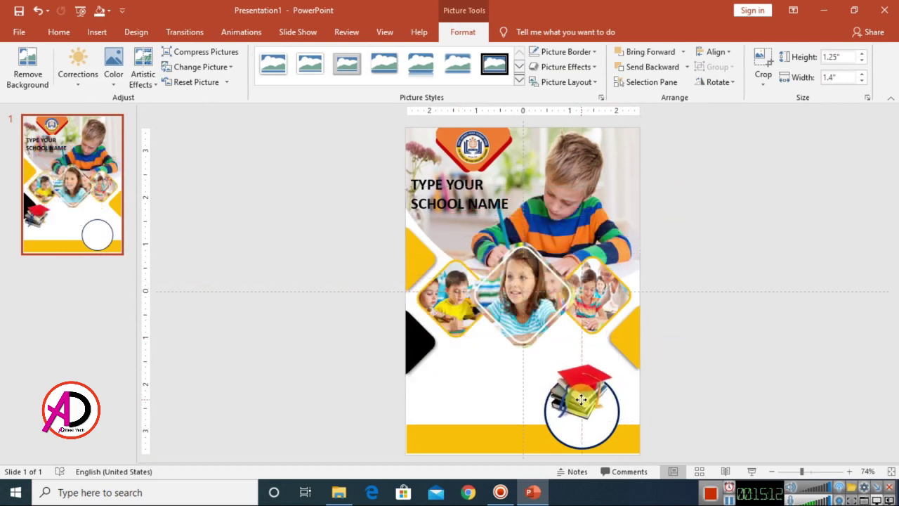
click(755, 402)
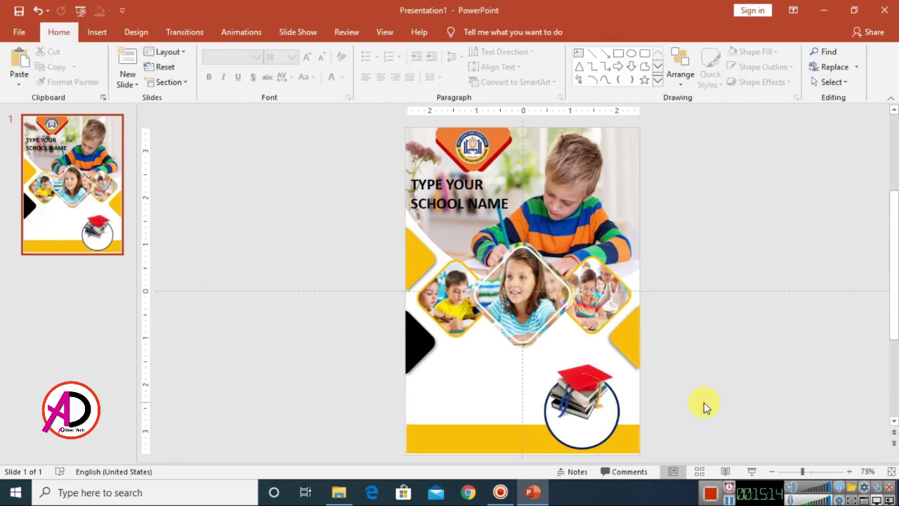
scroll(707, 405, up, 8)
- Add a centred text box reading ADMISSION over OPEN, with OPEN bold and larger
scroll(750, 359, down, 5)
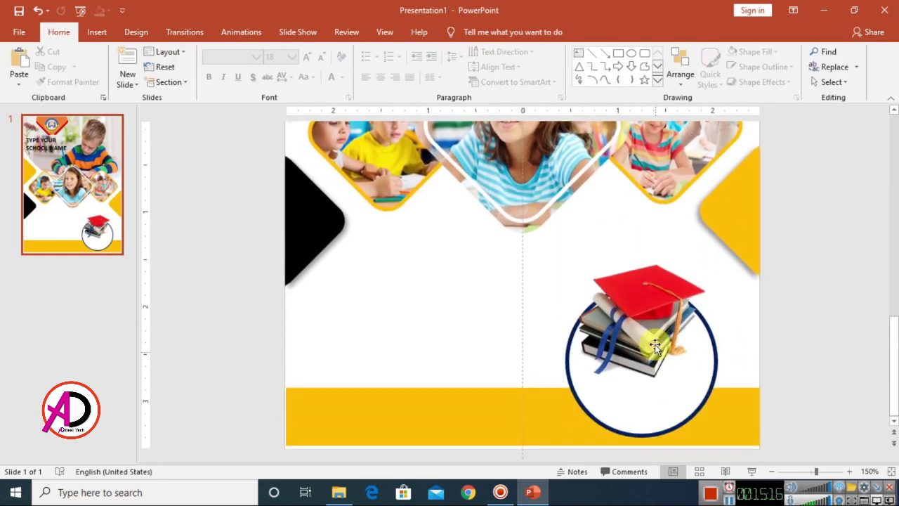
click(647, 335)
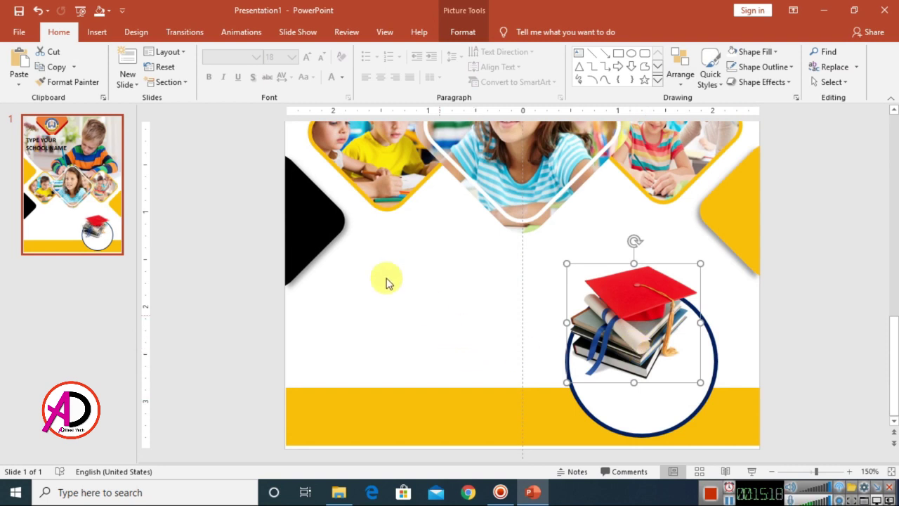
click(395, 301)
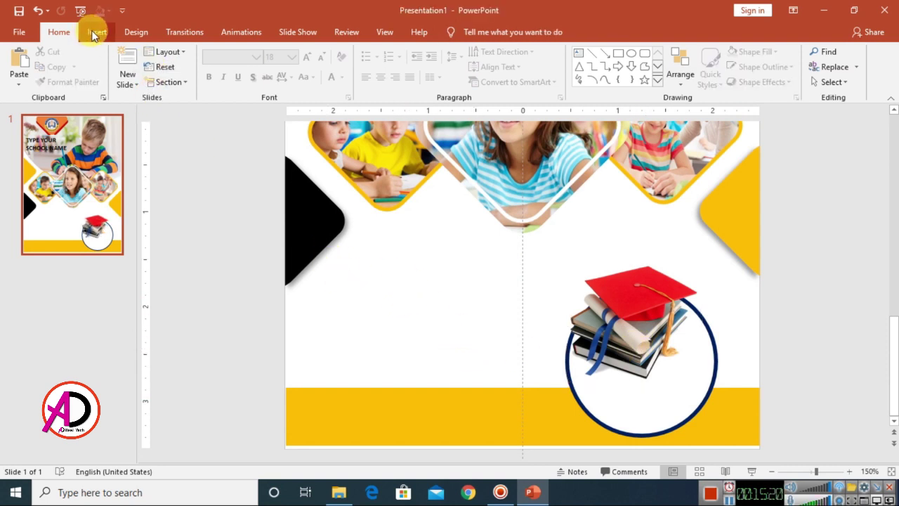
click(579, 56)
click(345, 322)
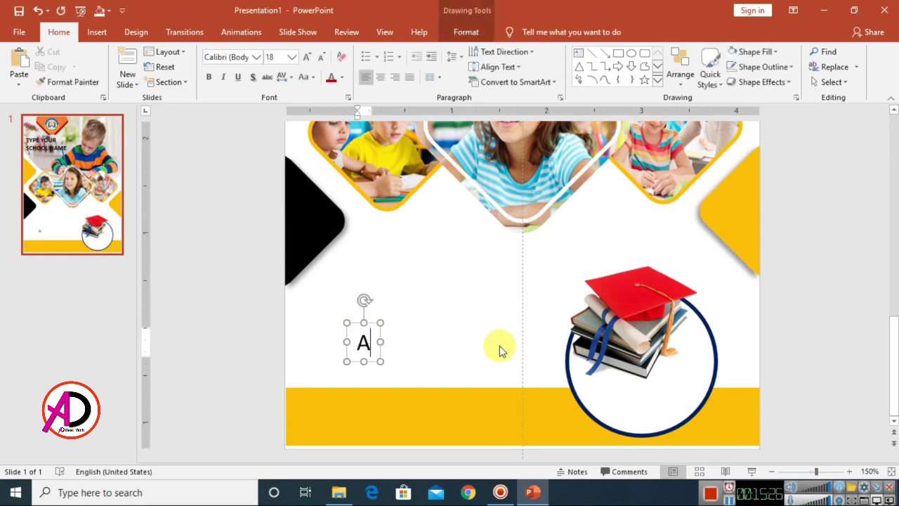
text(ADMISSION)
key(Return)
text(OPEN)
key(shift+Left)
key(shift+Left)
key(shift+Left)
key(shift+Left)
key(ctrl+b)
key(ctrl+shift+period)
click(380, 77)
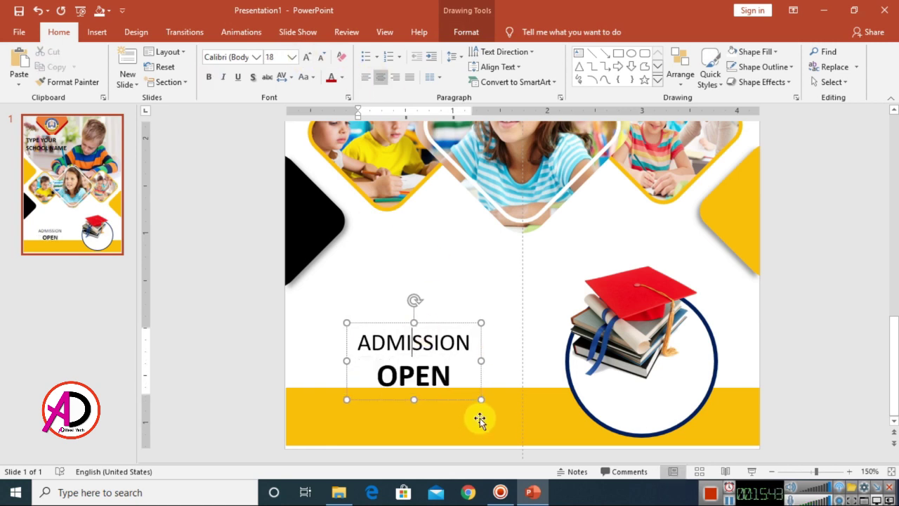
- Move the ADMISSION OPEN text into the cap circle and set it to 14 pt
drag(453, 322, 682, 363)
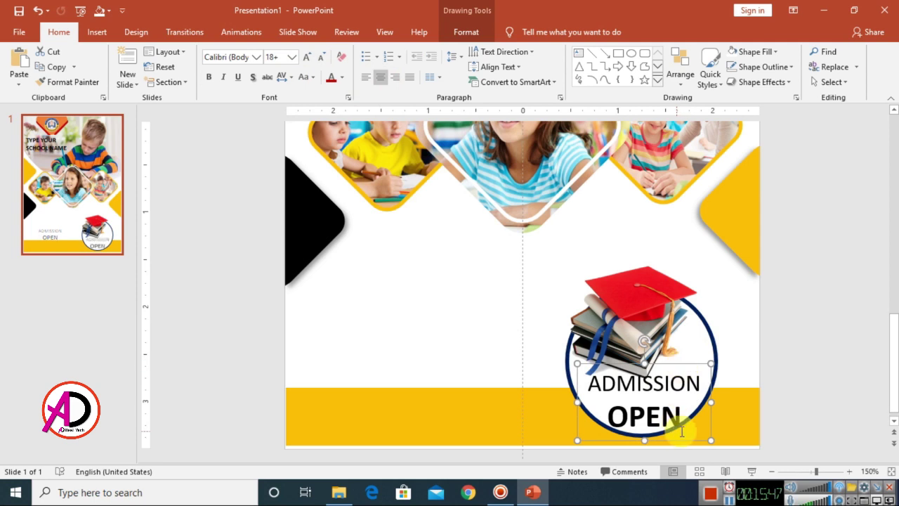
drag(680, 419, 621, 379)
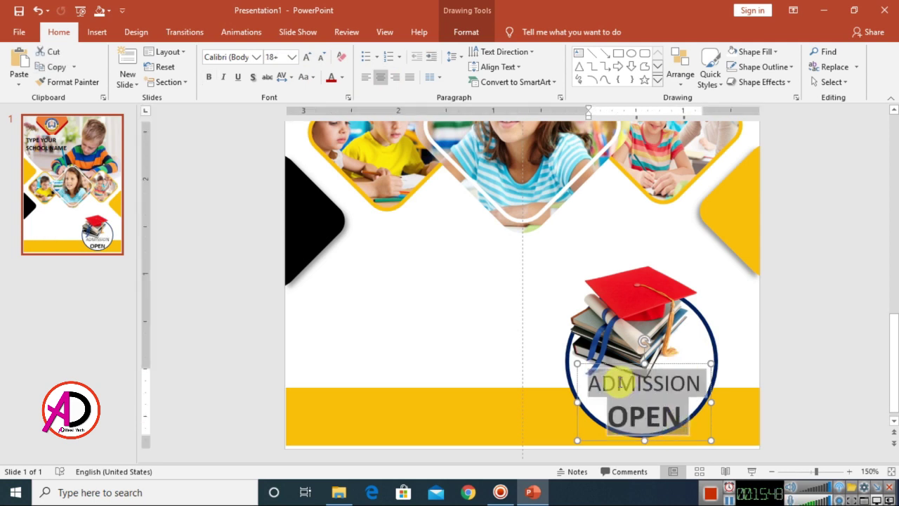
click(320, 58)
click(320, 57)
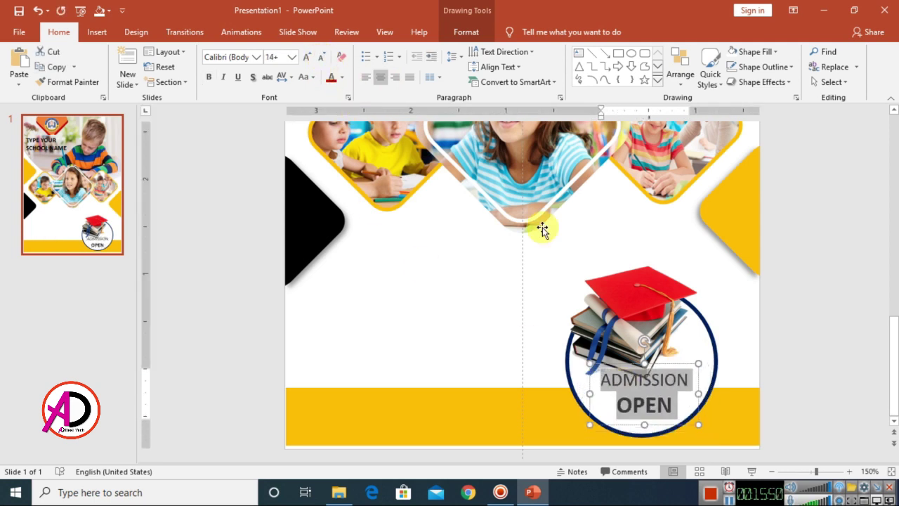
click(667, 364)
drag(666, 364, 664, 371)
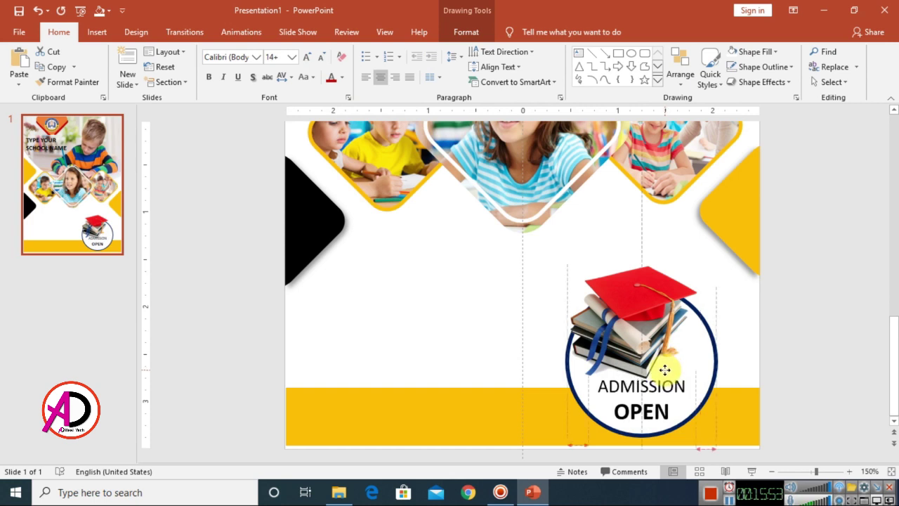
- Set ADMISSION in the Bahnschrift SemiBold Condensed font
drag(604, 394, 688, 388)
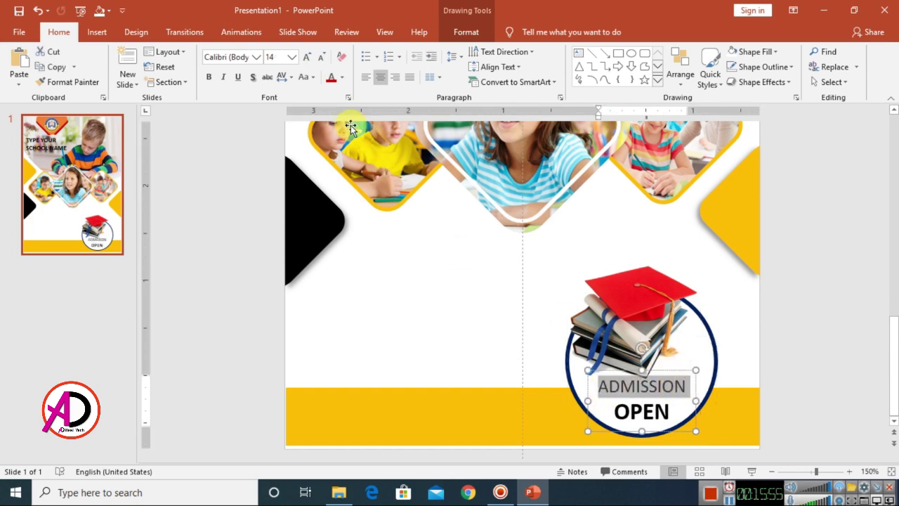
click(257, 58)
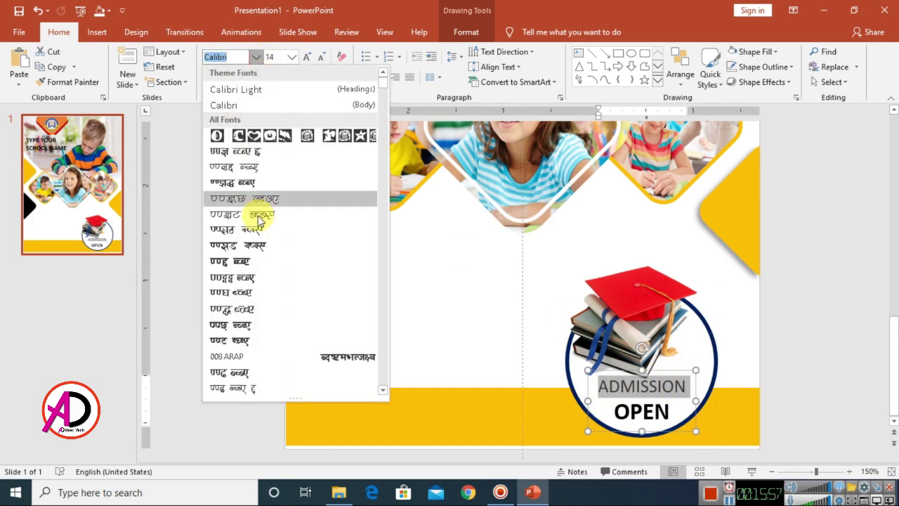
drag(383, 88, 393, 125)
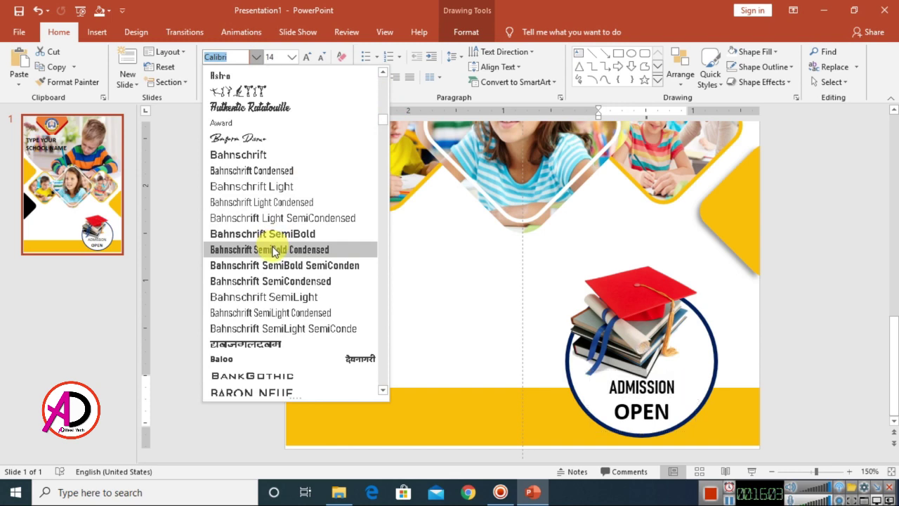
click(271, 235)
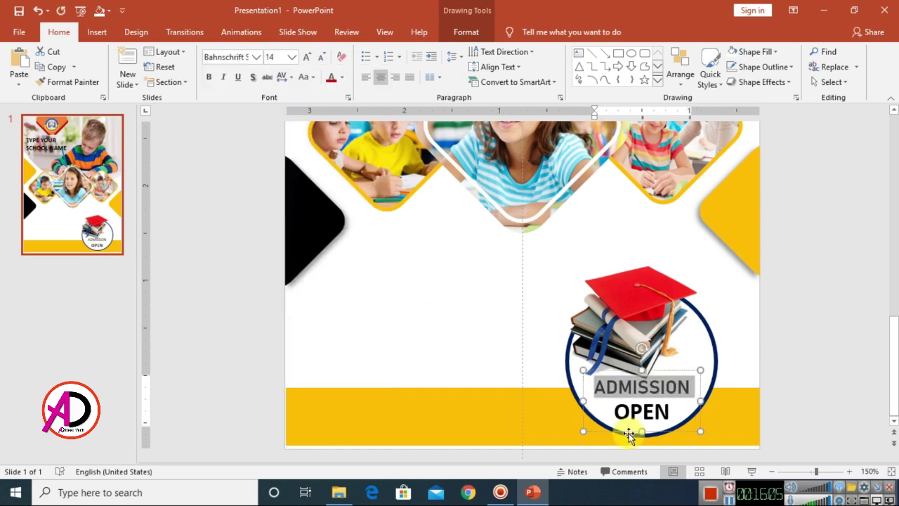
click(766, 362)
- Add 'about us' and 'KIDS EDUCATION FLYER' text boxes left of the cap circle
ctrl+scroll(755, 376, down, 5)
ctrl+scroll(745, 379, up, 3)
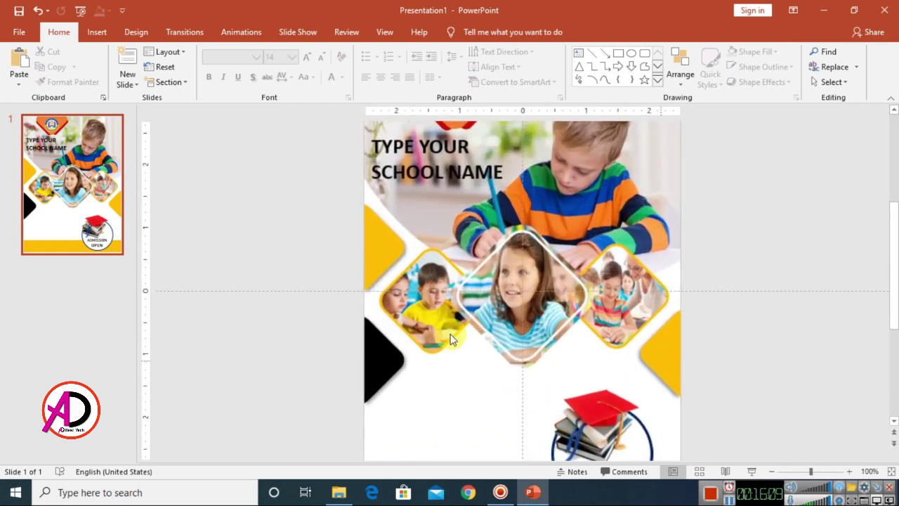
ctrl+scroll(513, 393, down, 2)
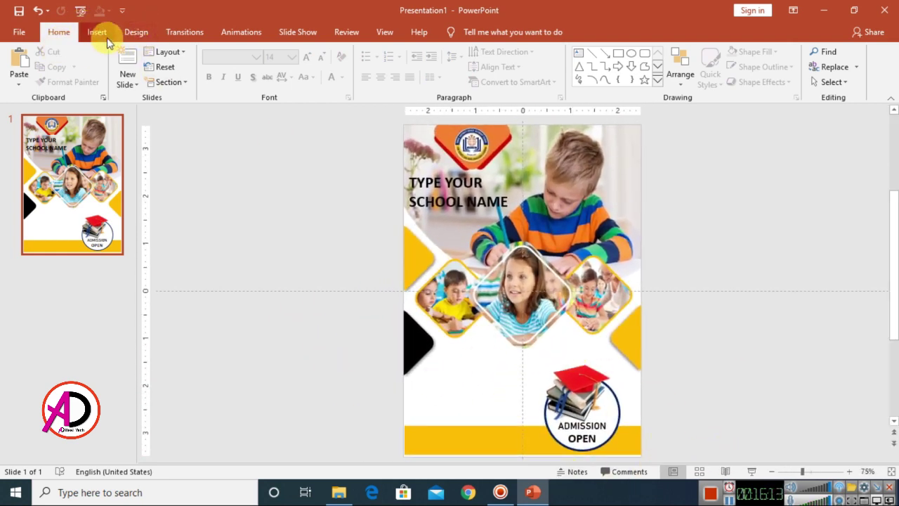
click(579, 60)
click(439, 388)
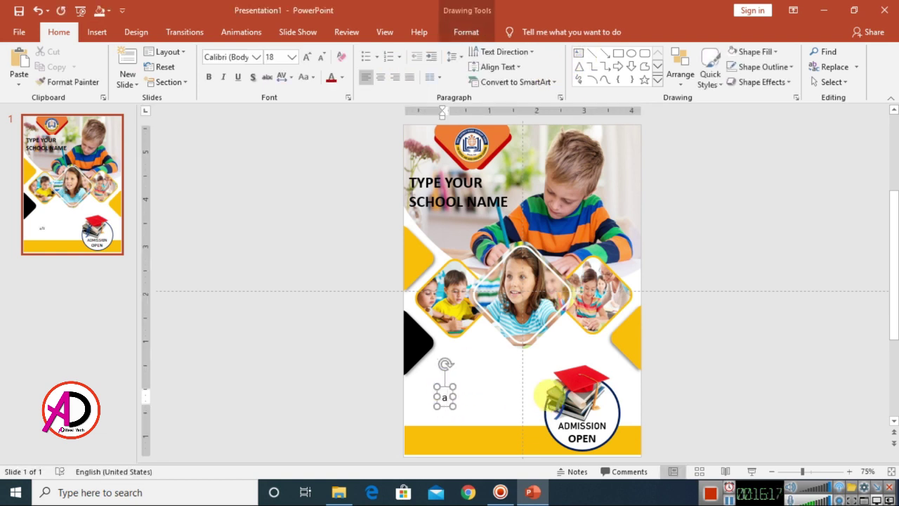
text(about us)
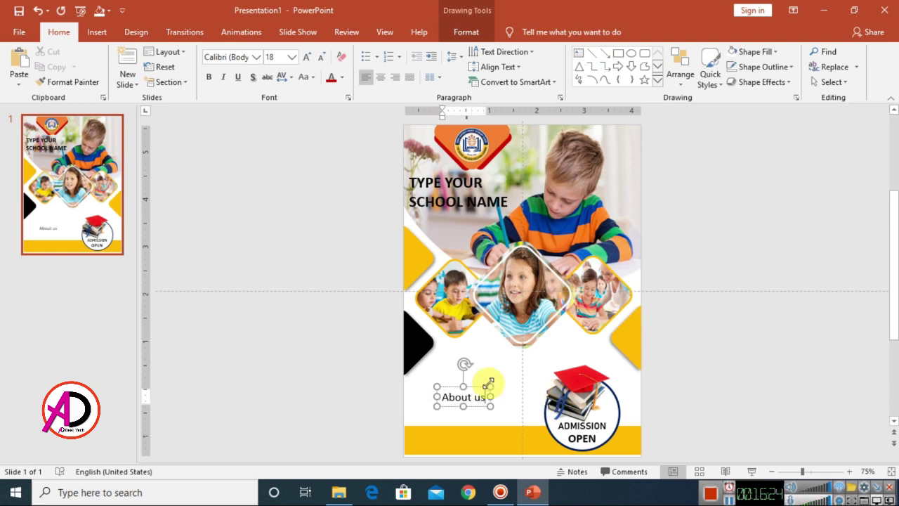
drag(537, 391, 492, 354)
right_click(461, 368)
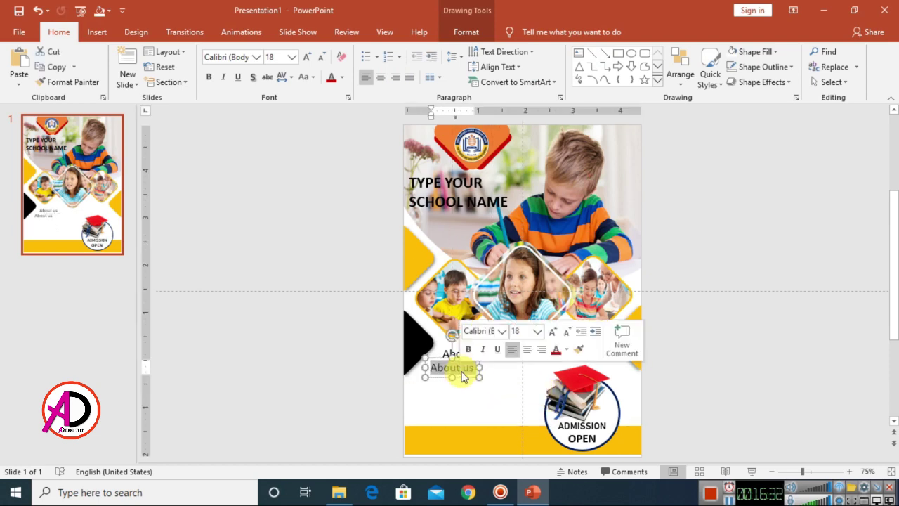
text(KIDS EDUCATION FLYER)
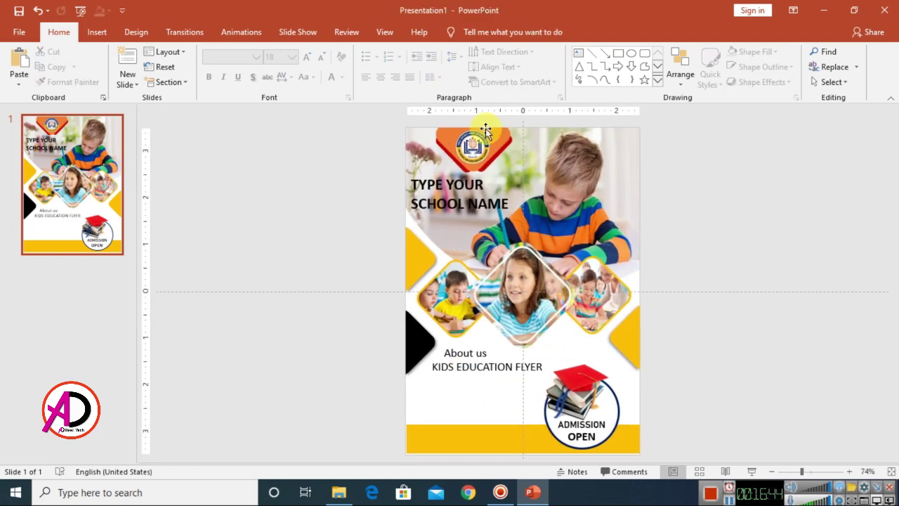
- Copy the two sample paragraphs from Word
key(super+r)
text(winword)
key(Return)
drag(201, 140, 568, 284)
key(ctrl+c)
key(alt+Tab)
- Paste the sample text into a new text box at 9 pt and delete the second paragraph
drag(428, 374, 531, 406)
key(ctrl+v)
key(ctrl+a)
click(321, 56)
click(322, 56)
key(Delete)
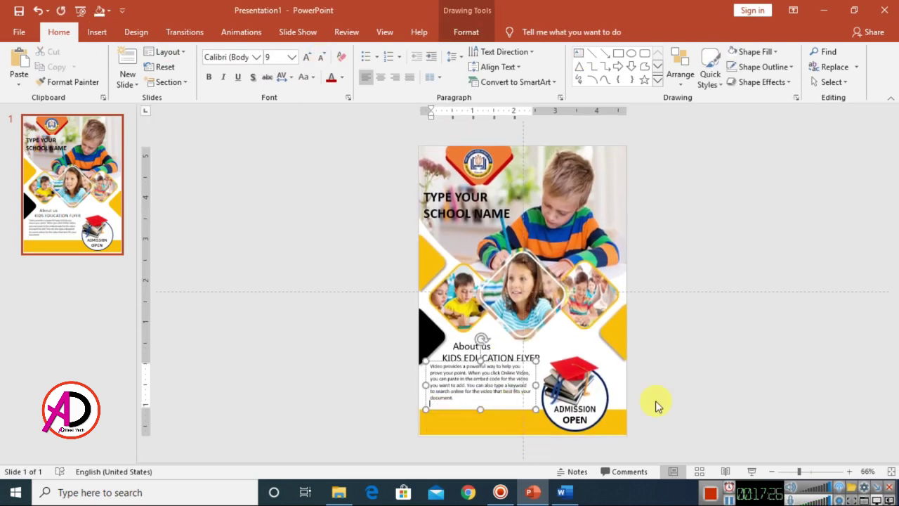
scroll(582, 377, up, 4)
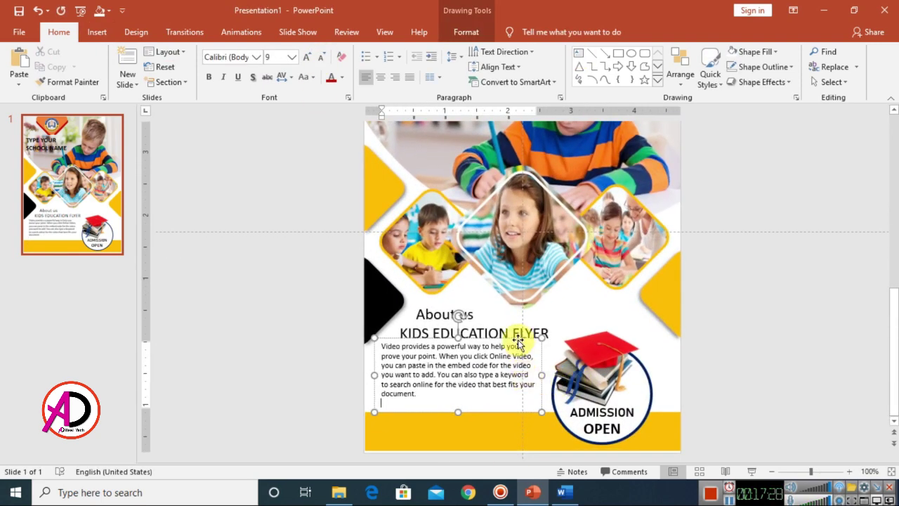
click(755, 385)
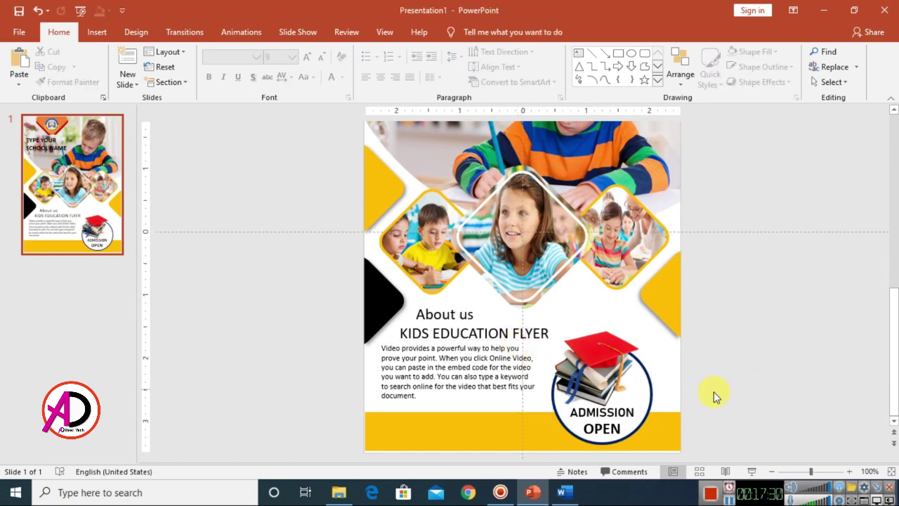
scroll(717, 395, down, 3)
- Make the sample paragraph bold and widen its box toward the circle
mouse_move(484, 395)
mouse_down()
mouse_move(459, 411)
mouse_move(416, 378)
mouse_up()
click(214, 77)
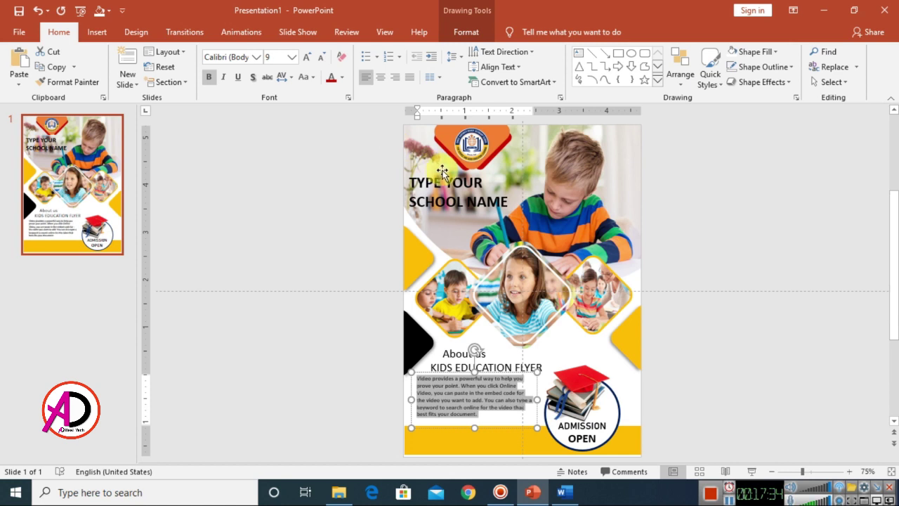
click(536, 401)
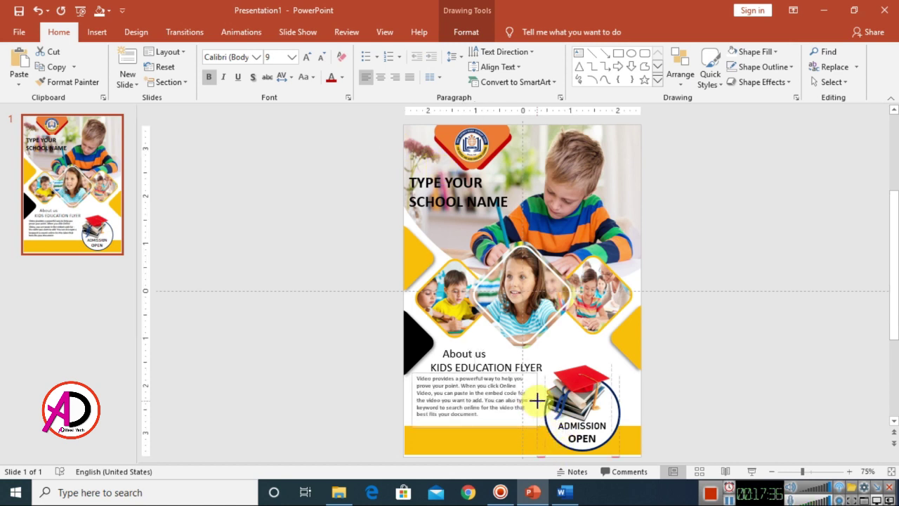
drag(540, 400, 546, 397)
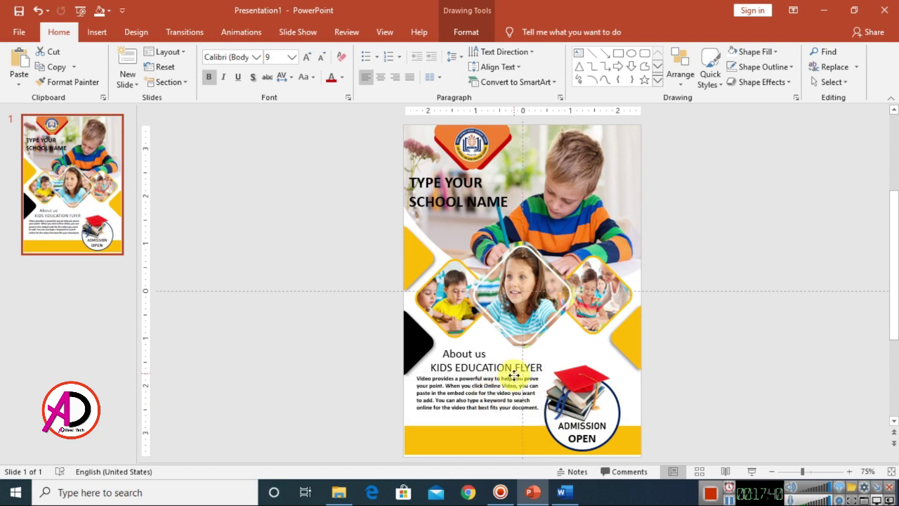
- Shrink KIDS EDUCATION FLYER to 16 pt and nudge it slightly lower
click(455, 367)
scroll(529, 386, up, 5)
scroll(530, 386, up, 3)
triple_click(488, 294)
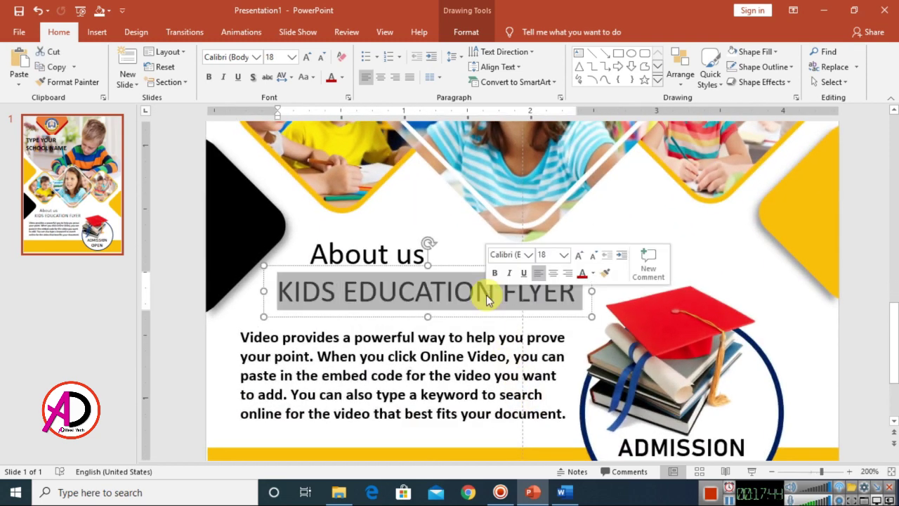
click(321, 56)
drag(471, 266, 470, 276)
- Nudge the About us heading down, make it bold and reduce it to 16
click(401, 227)
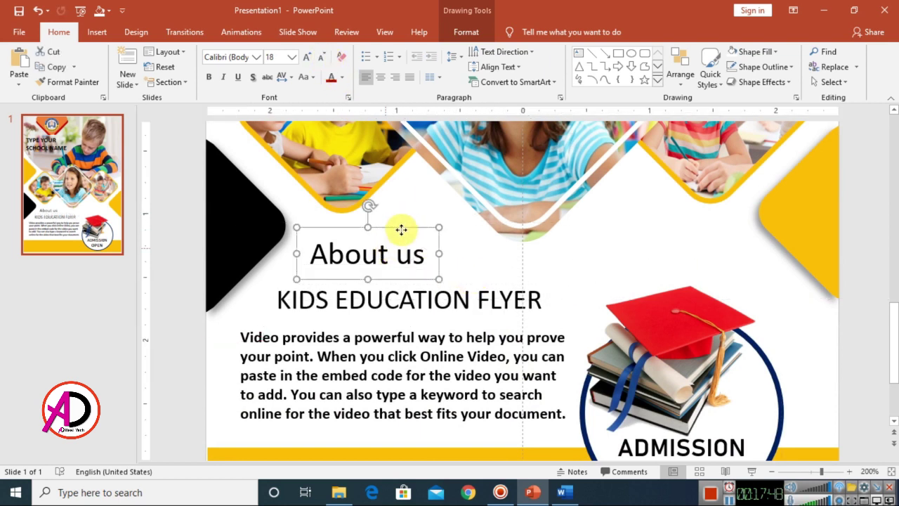
drag(401, 227, 401, 235)
drag(310, 260, 422, 261)
click(209, 77)
click(321, 56)
- Colour the KIDS EDUCATION FLYER text blue
drag(278, 300, 542, 299)
click(342, 77)
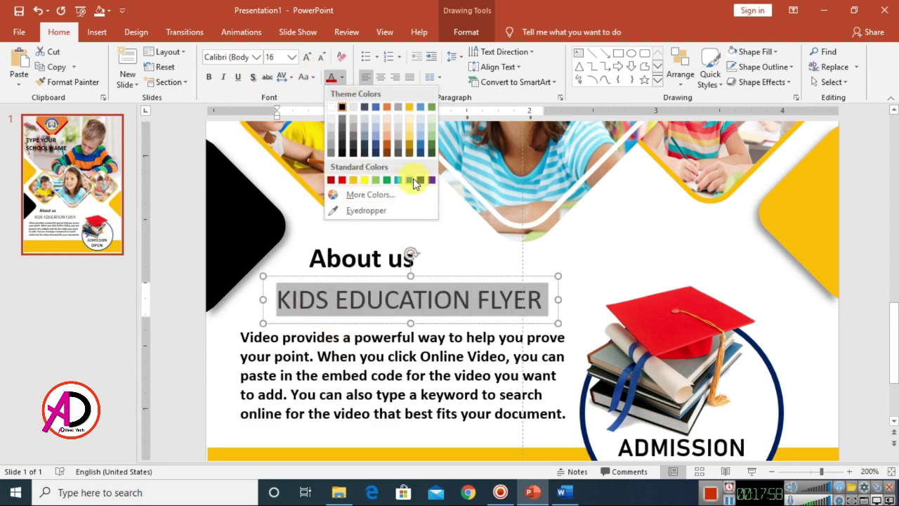
click(416, 180)
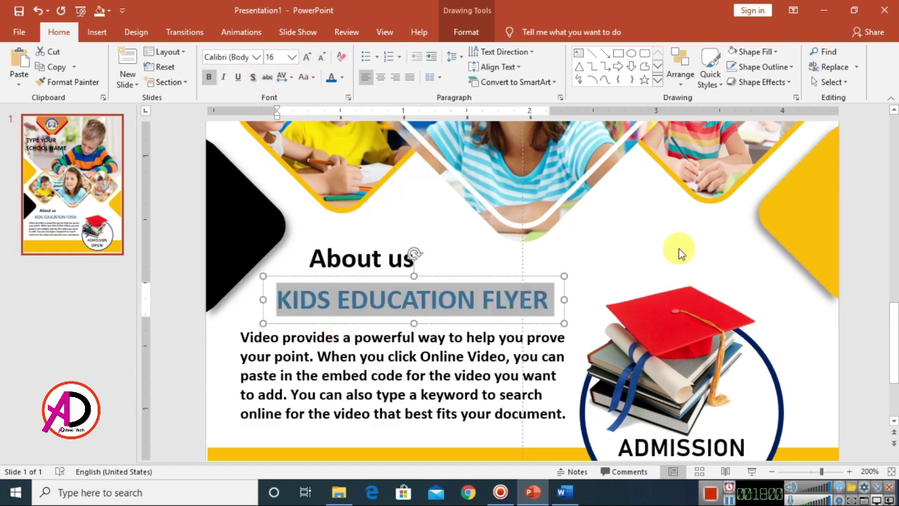
click(688, 275)
scroll(640, 326, down, 5)
scroll(625, 355, up, 3)
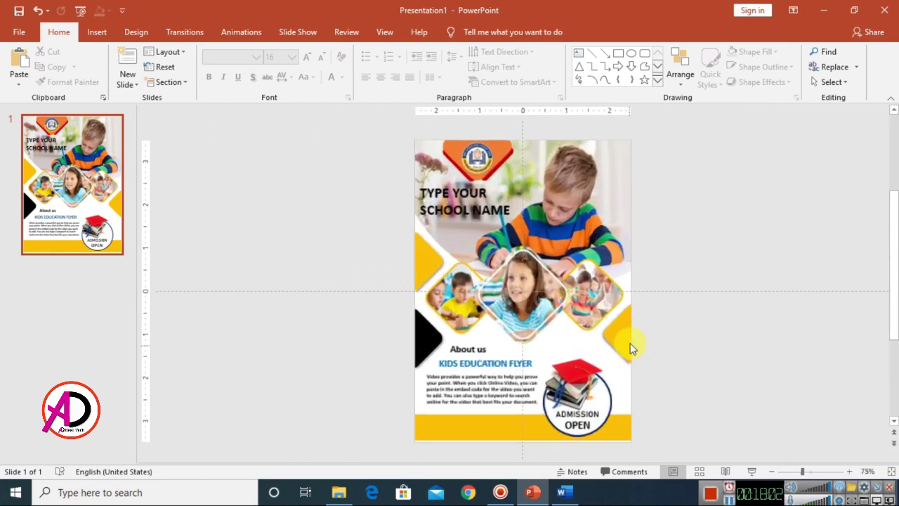
- Draw a wide text box across the yellow footer and set its font size to 9
click(435, 374)
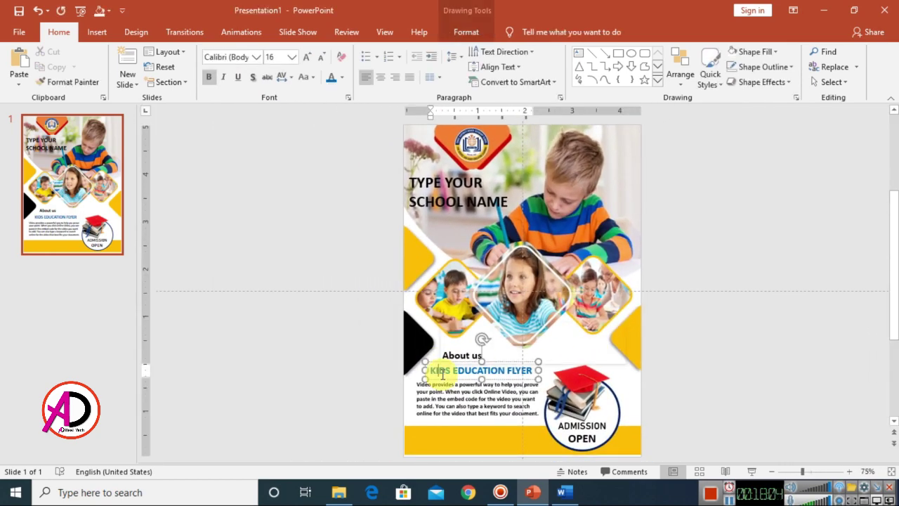
click(696, 361)
scroll(696, 372, down, 4)
scroll(696, 372, up, 4)
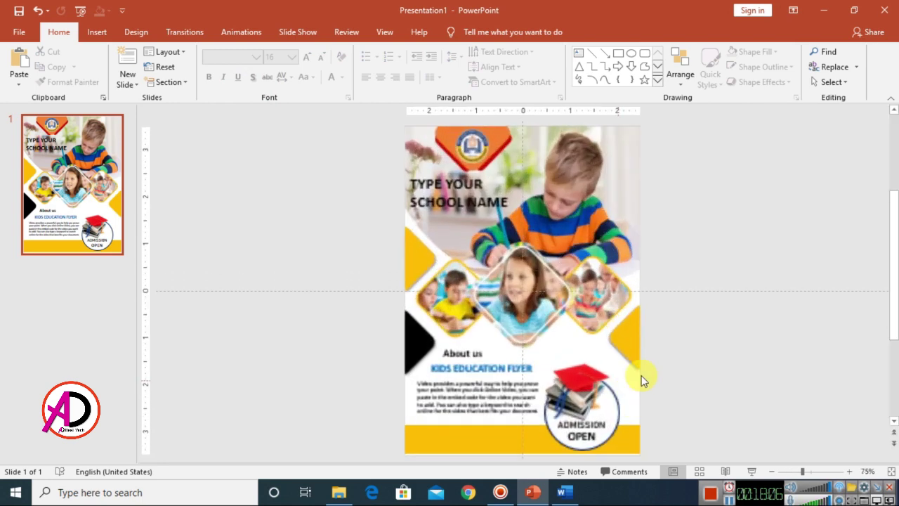
click(578, 57)
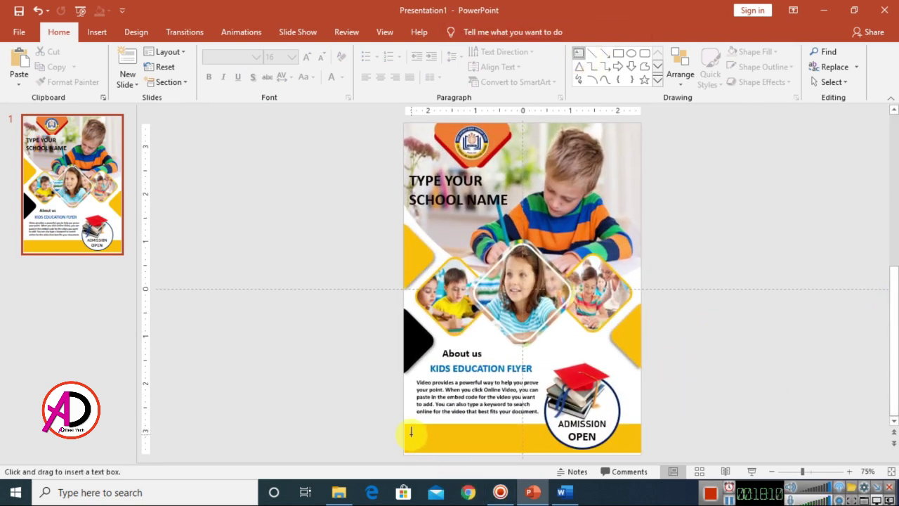
mouse_move(409, 434)
mouse_down()
mouse_move(538, 450)
mouse_move(640, 443)
mouse_move(542, 453)
mouse_move(474, 437)
mouse_move(468, 450)
mouse_up()
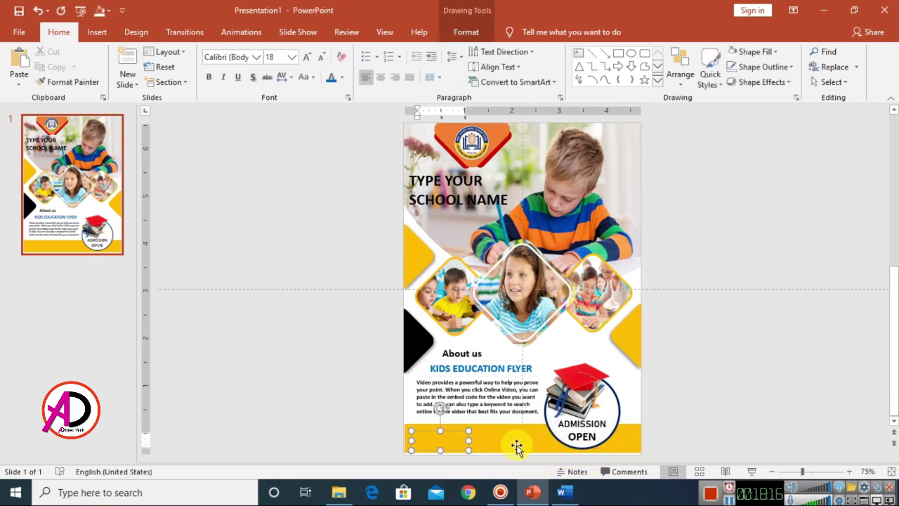
click(452, 431)
ctrl+scroll(450, 426, up, 5)
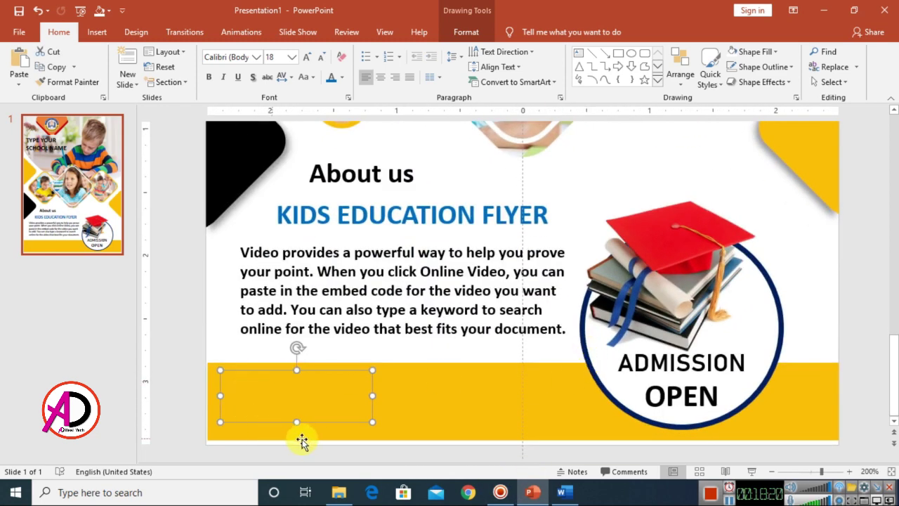
drag(372, 395, 583, 395)
click(391, 434)
click(321, 59)
click(321, 59)
click(321, 59)
click(321, 59)
click(320, 59)
click(321, 59)
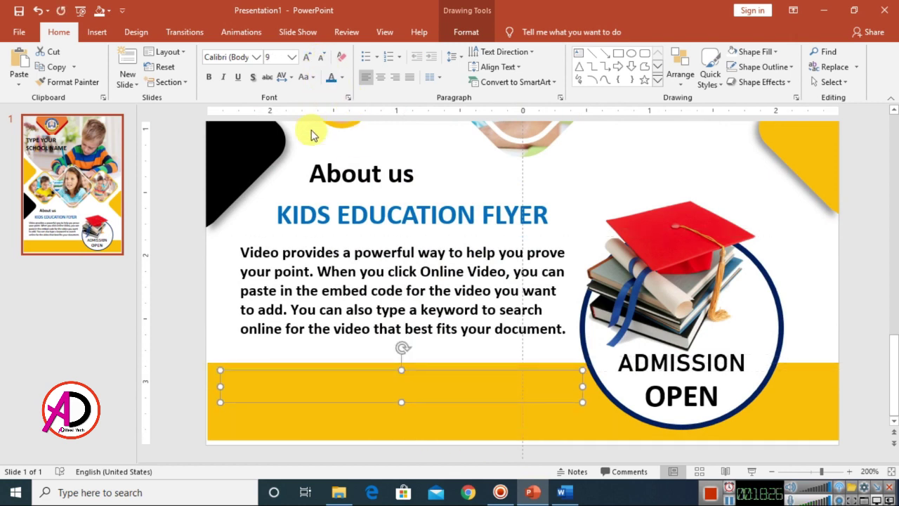
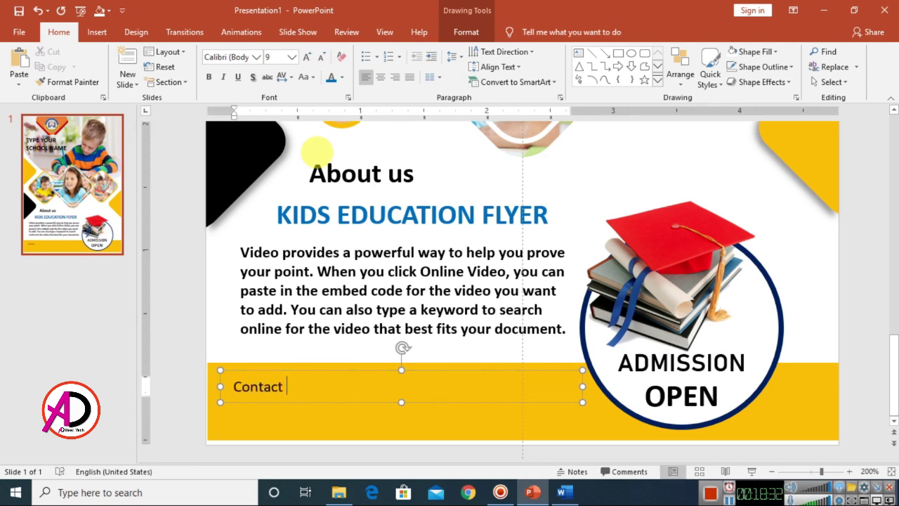
- Type the contact phone number, the e-mail address and the address lines into the footer box
key(Return)
click(596, 402)
key(Tab)
key(ctrl+z)
text(A)
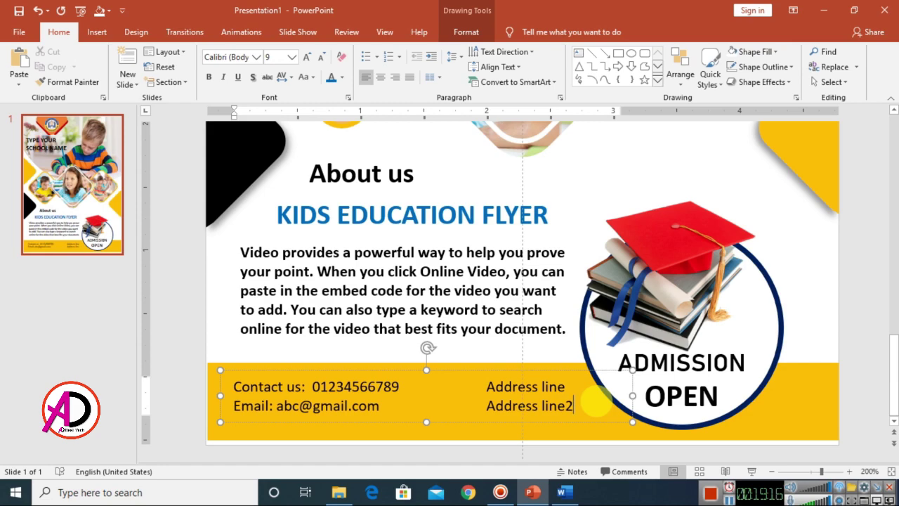
click(814, 306)
scroll(686, 315, down, 5)
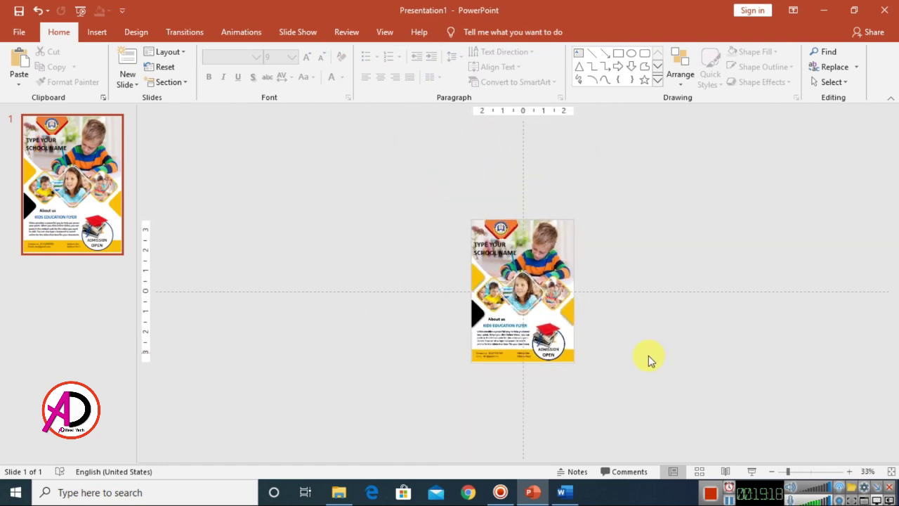
- Move the yellow footer band and its contact text slightly lower
scroll(646, 361, up, 5)
scroll(662, 325, down, 3)
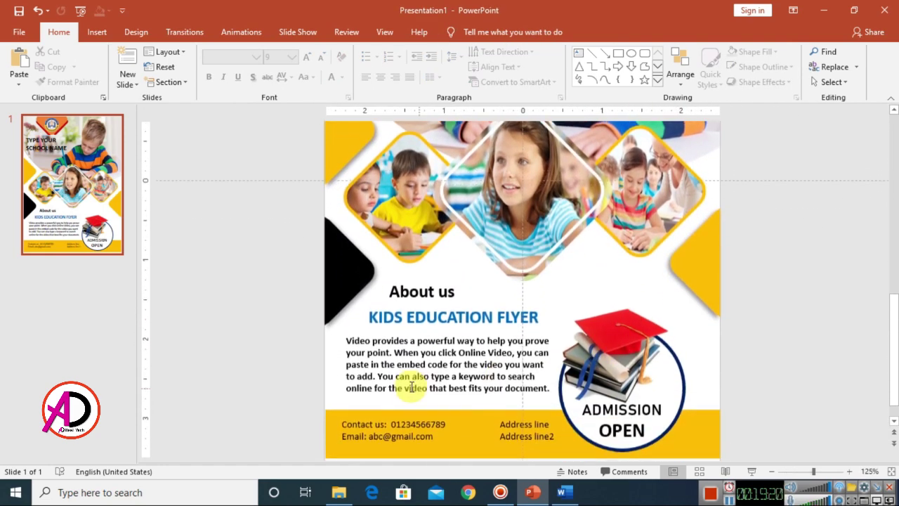
mouse_move(447, 442)
mouse_down()
mouse_move(524, 404)
mouse_move(513, 421)
mouse_up()
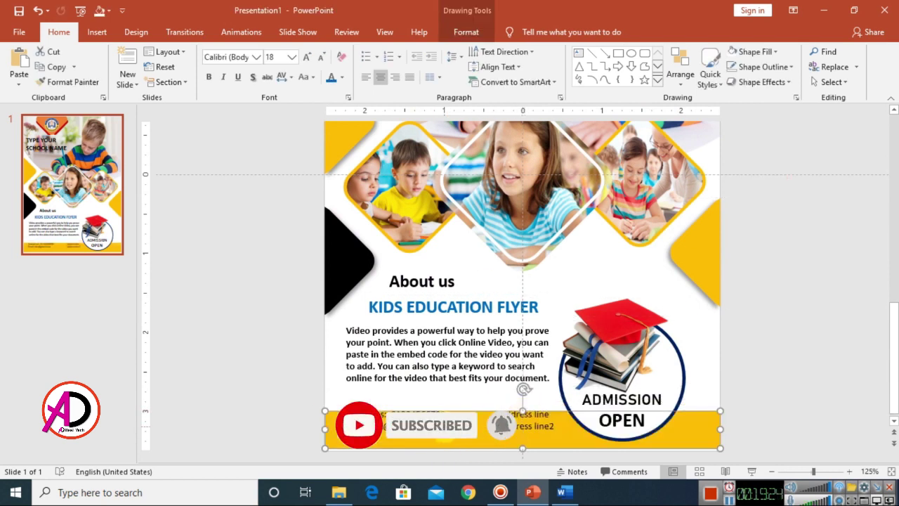
click(462, 407)
drag(442, 405, 437, 409)
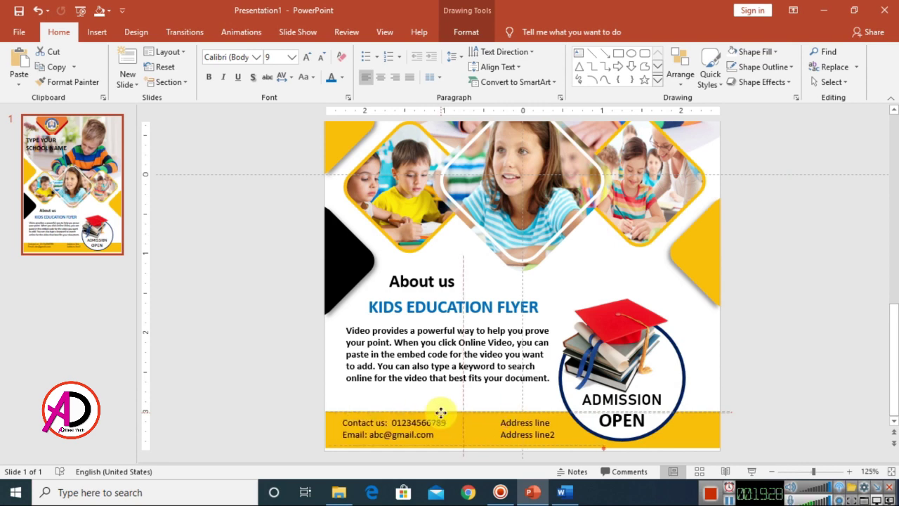
- Make all the footer contact details bold and white
key(ctrl+a)
click(441, 426)
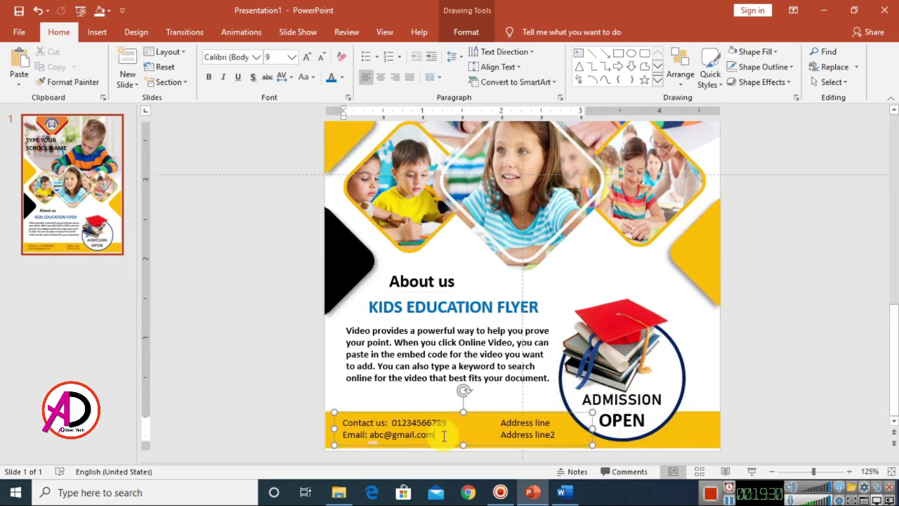
key(ctrl+a)
click(209, 78)
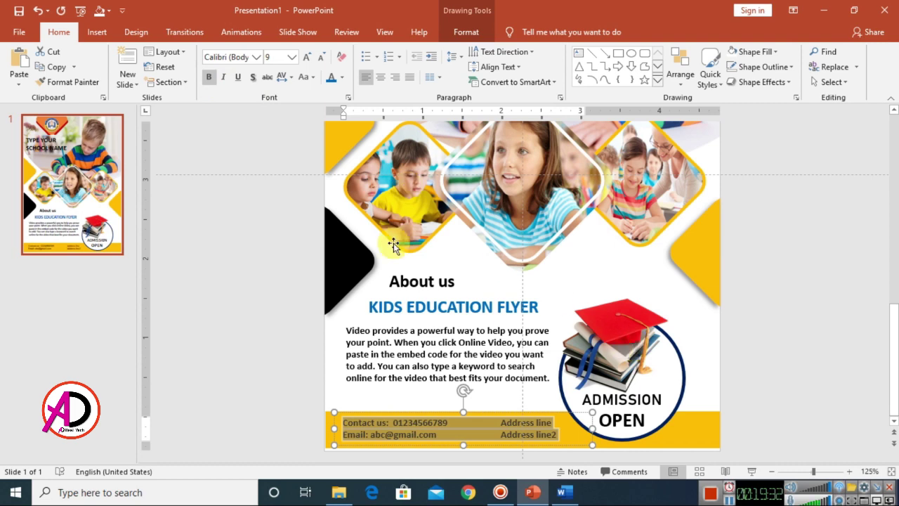
click(342, 77)
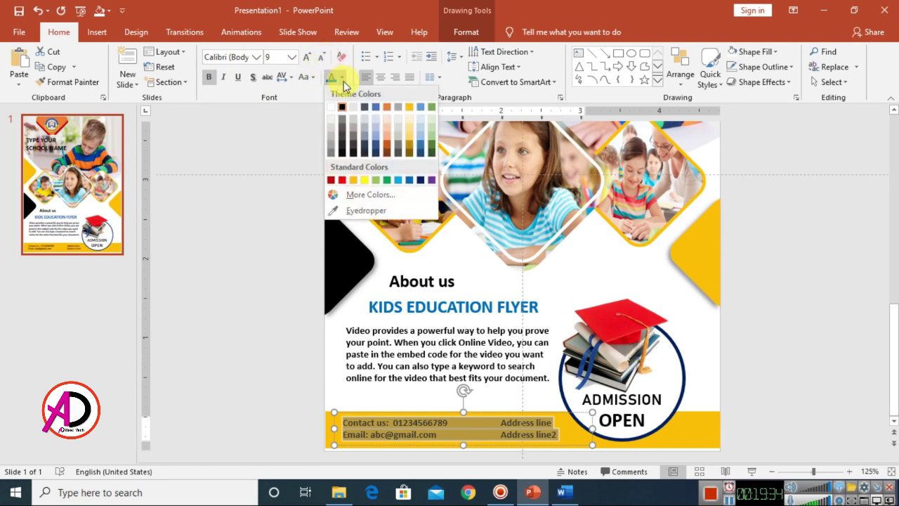
click(330, 108)
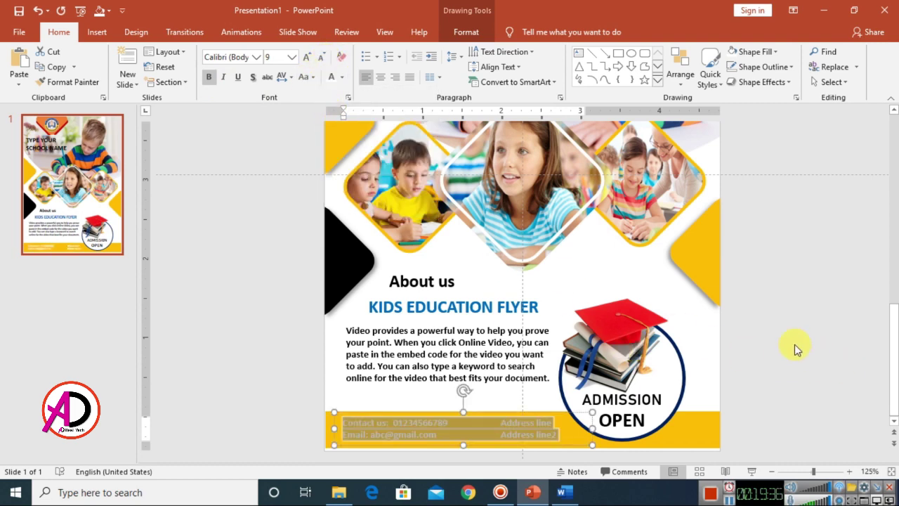
click(815, 356)
scroll(797, 363, down, 5)
scroll(784, 403, up, 2)
scroll(695, 355, down, 3)
scroll(785, 406, up, 3)
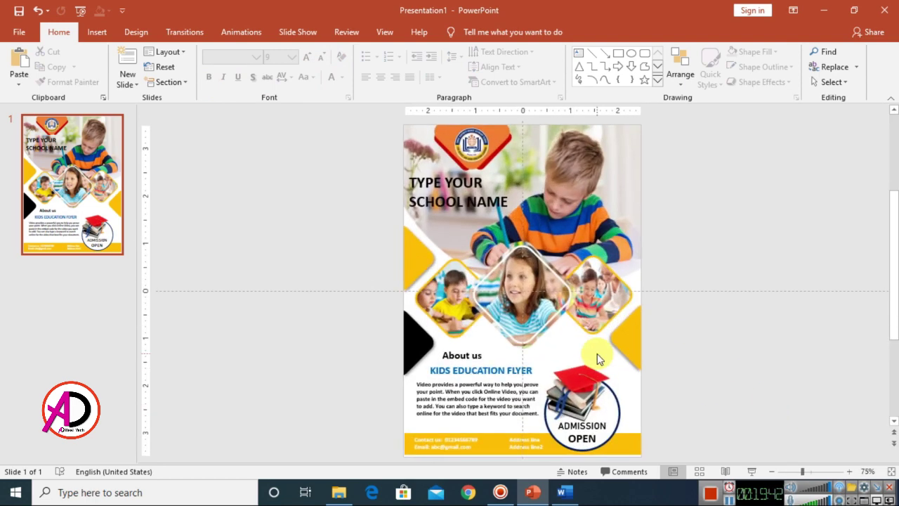